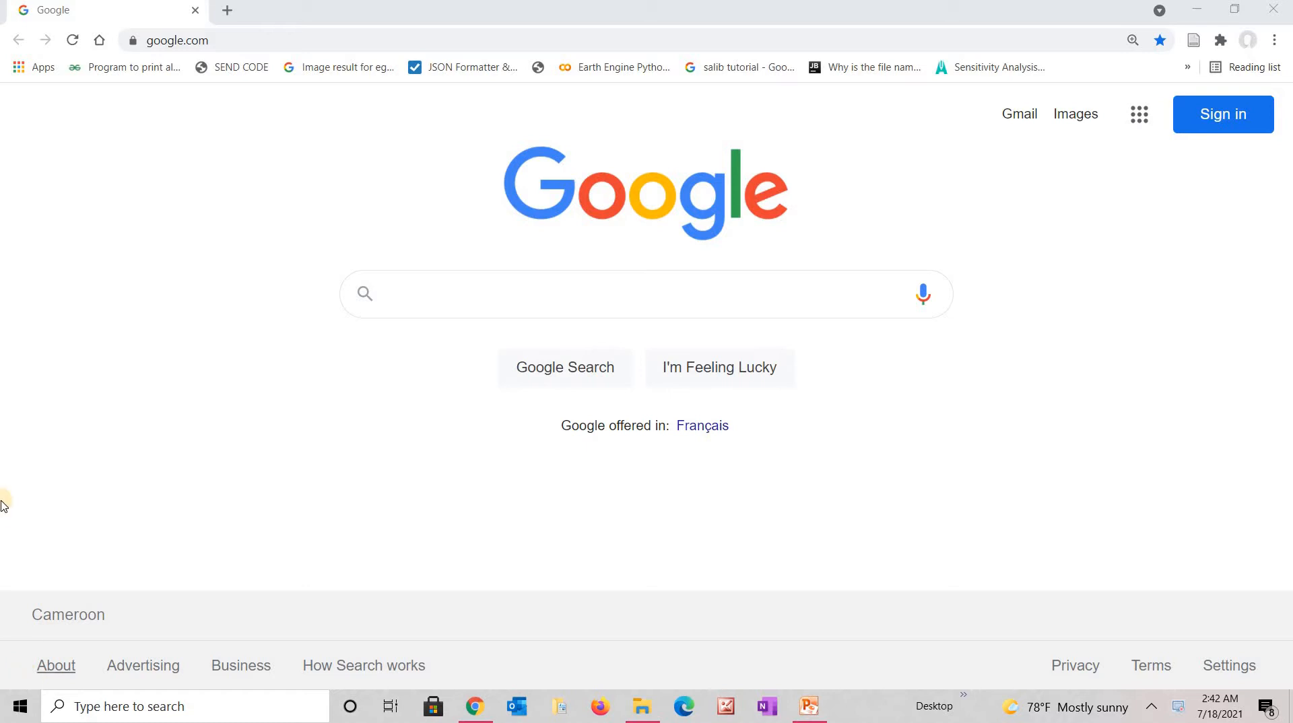
# Enter mymaps.google.com in Chrome's address bar and load the site.
pyautogui.click(233, 41)
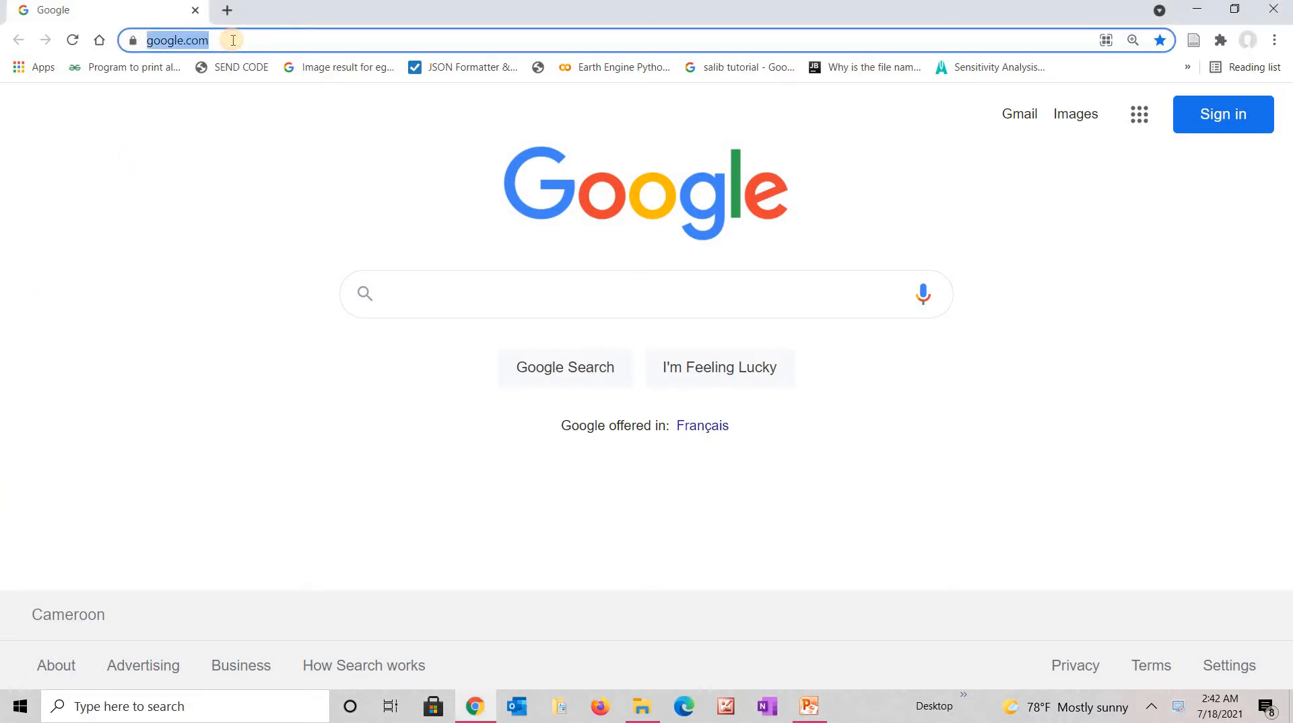
pyautogui.write('mym')
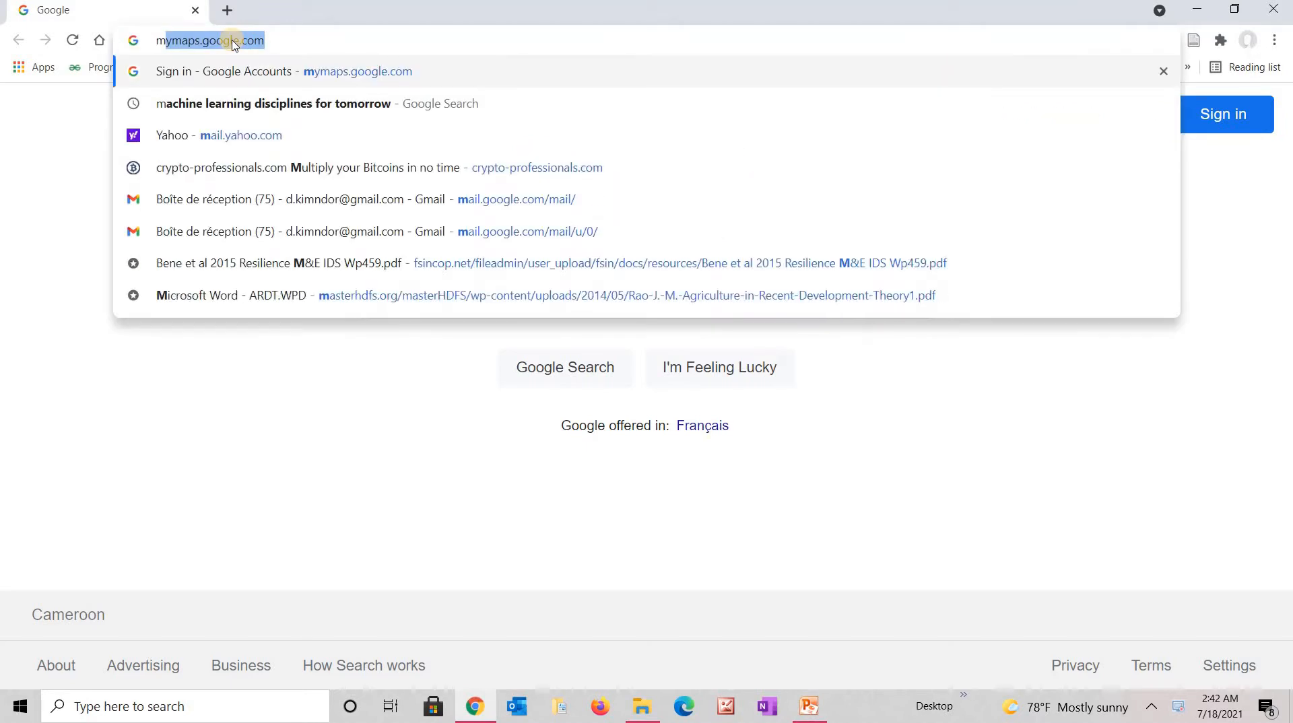
pyautogui.write('a')
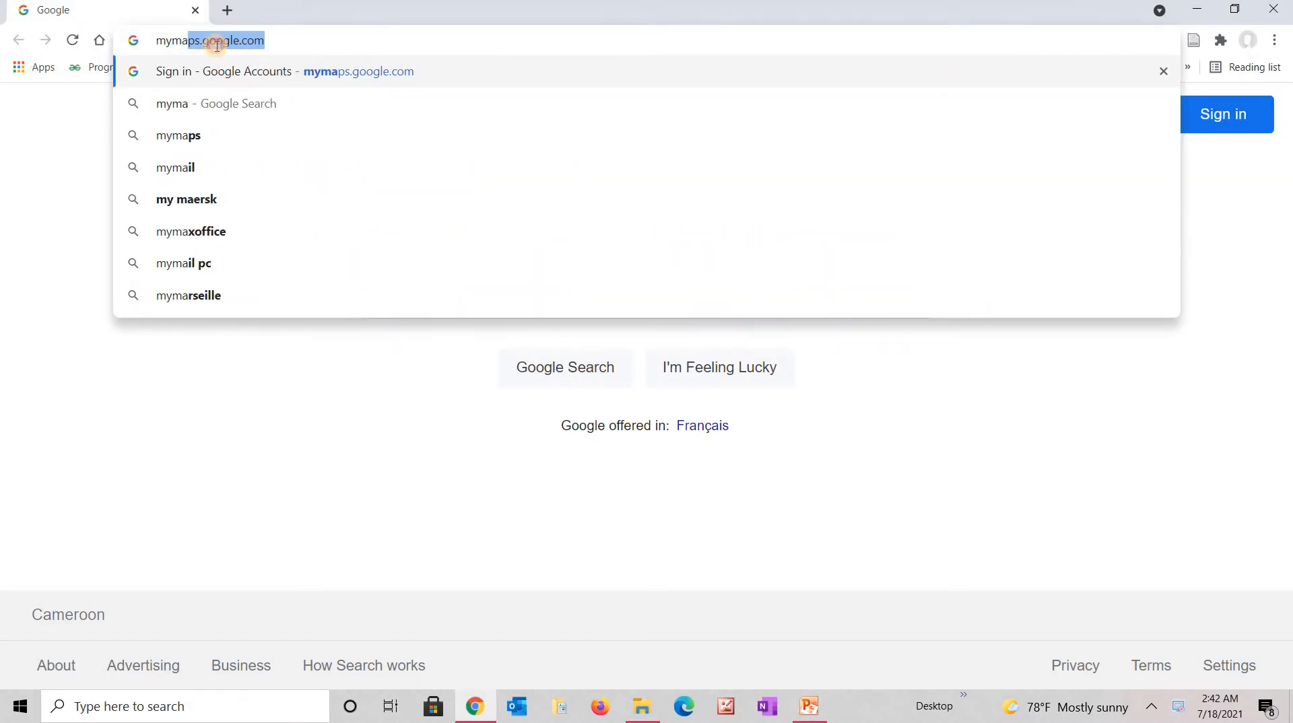
pyautogui.click(203, 42)
pyautogui.click(275, 39)
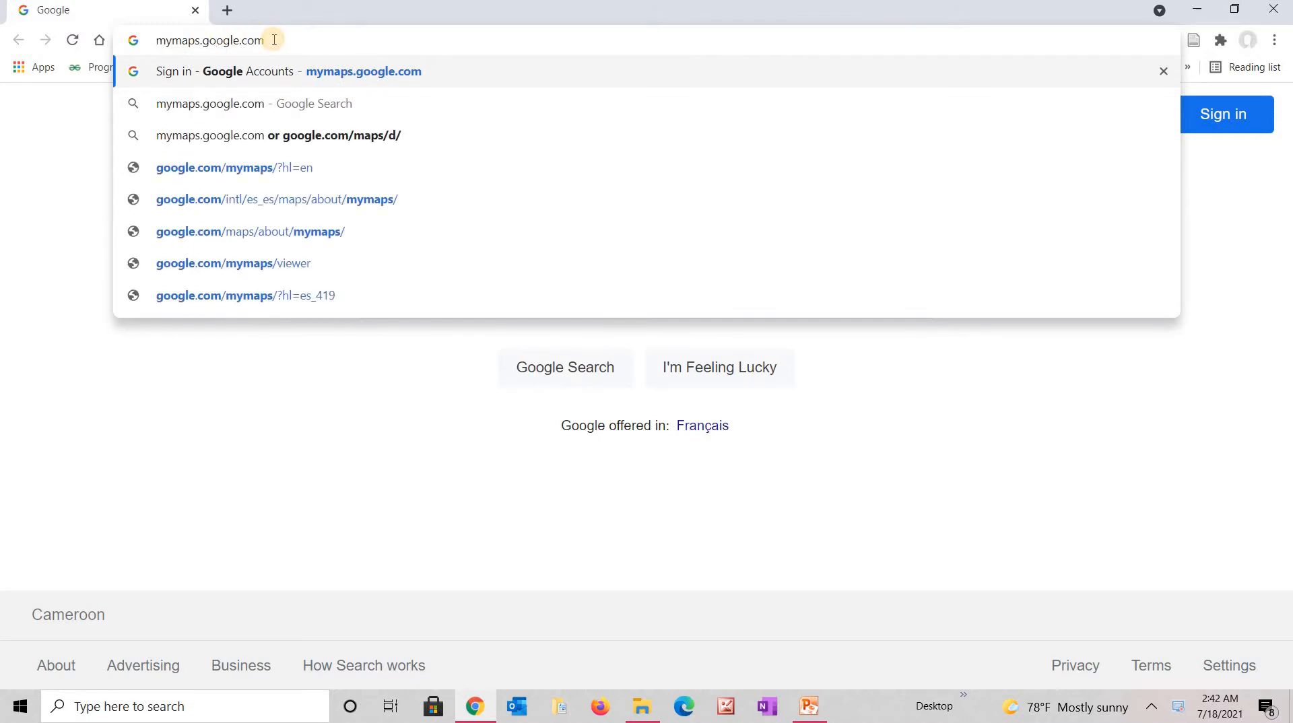
pyautogui.press('Return')
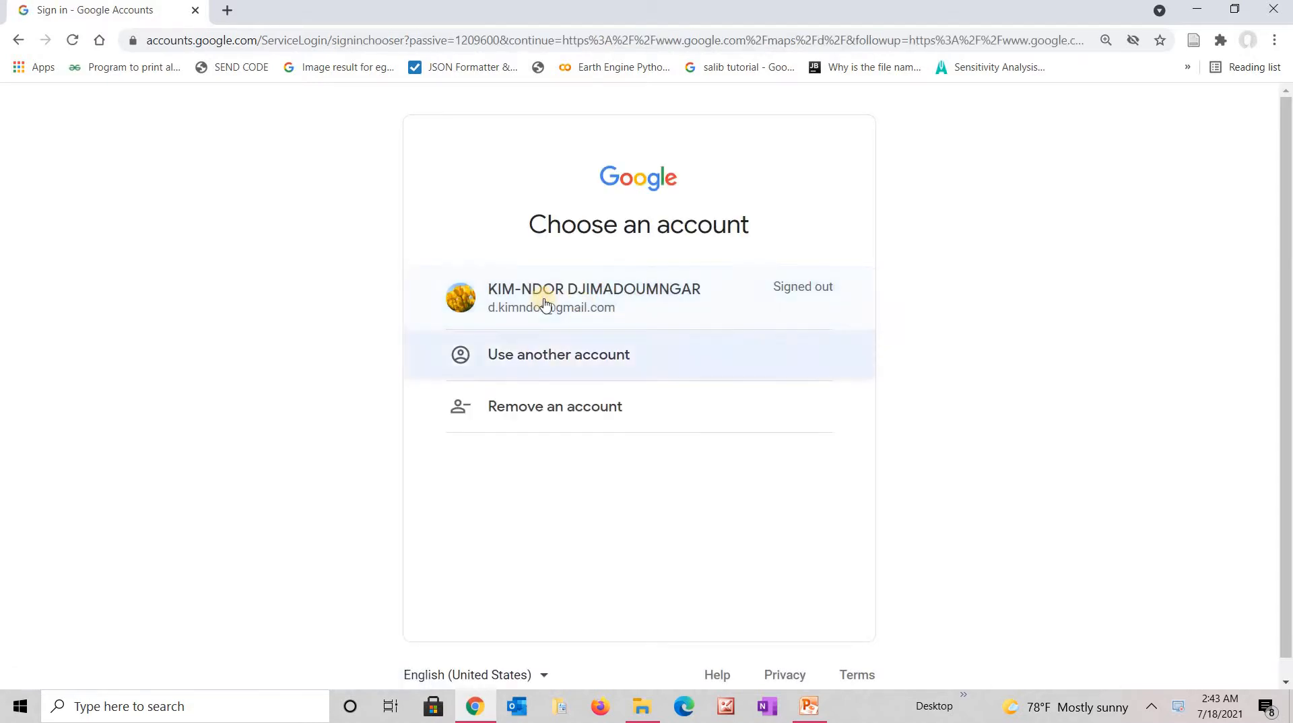
# Sign in with the saved Google account and its password.
pyautogui.click(577, 307)
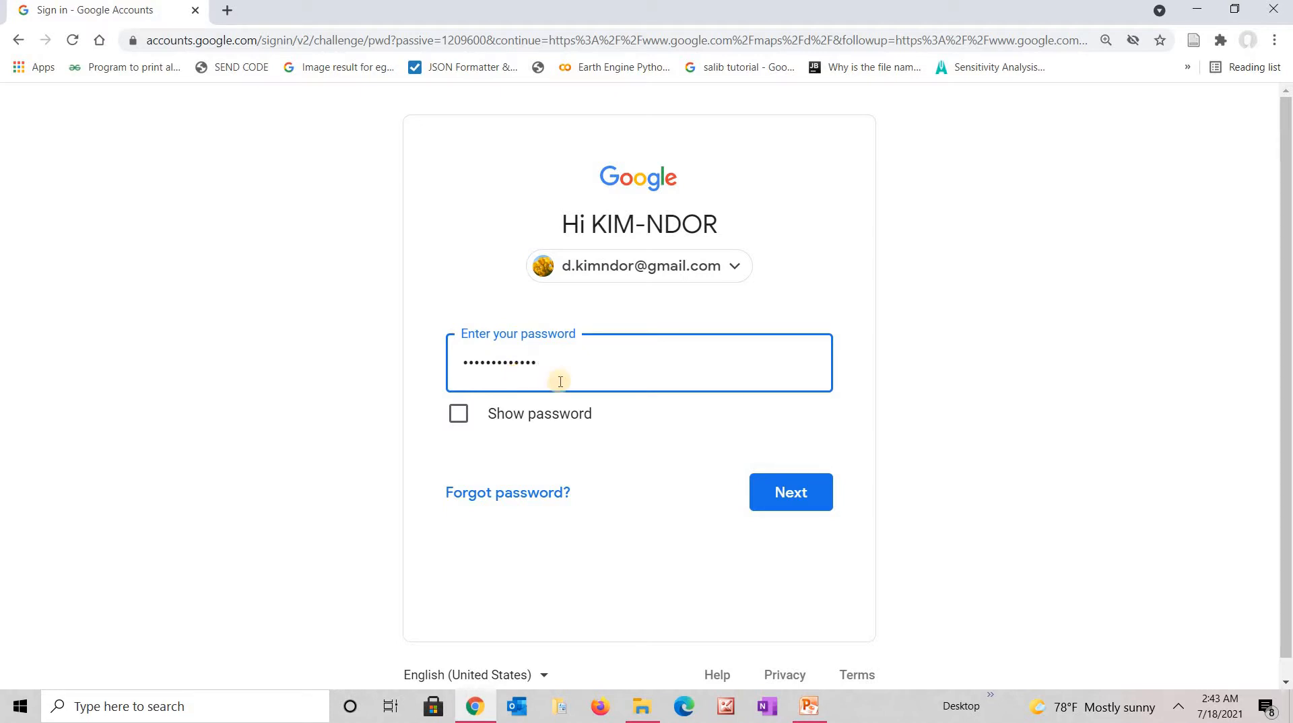
pyautogui.click(781, 493)
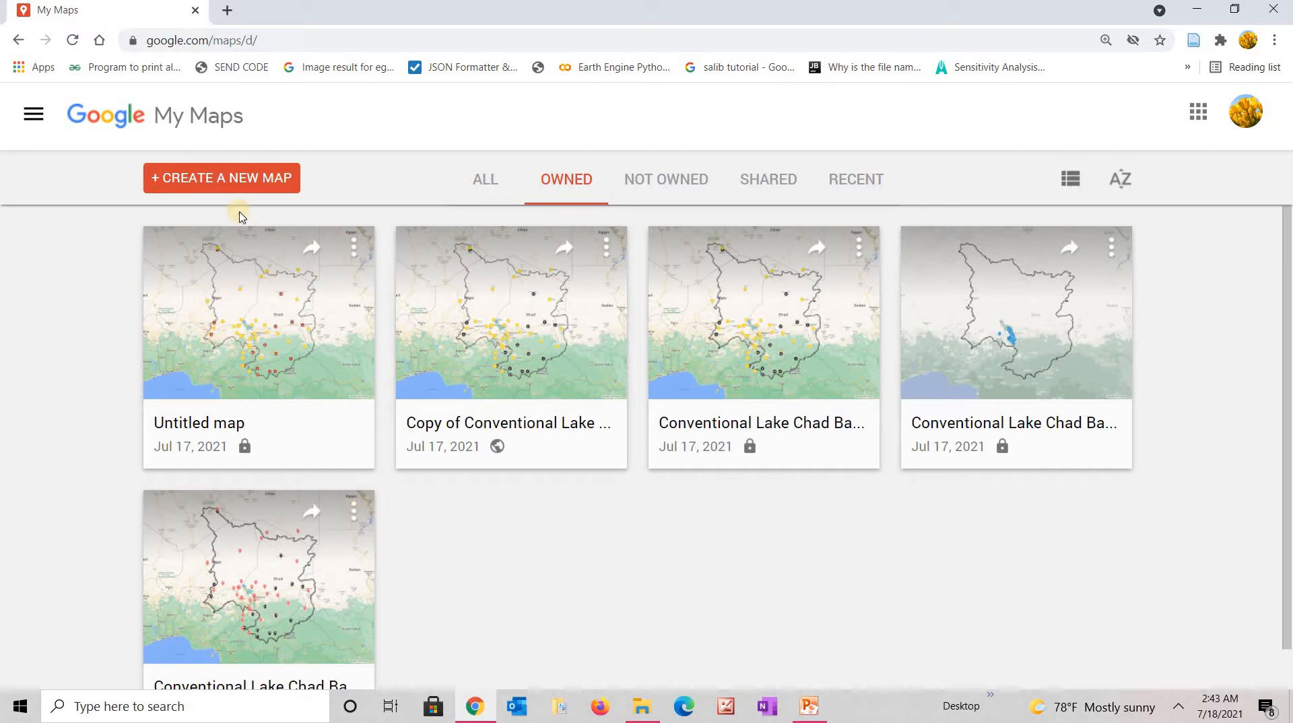
# Create a new blank Untitled map, briefly checking its options menu.
pyautogui.click(208, 183)
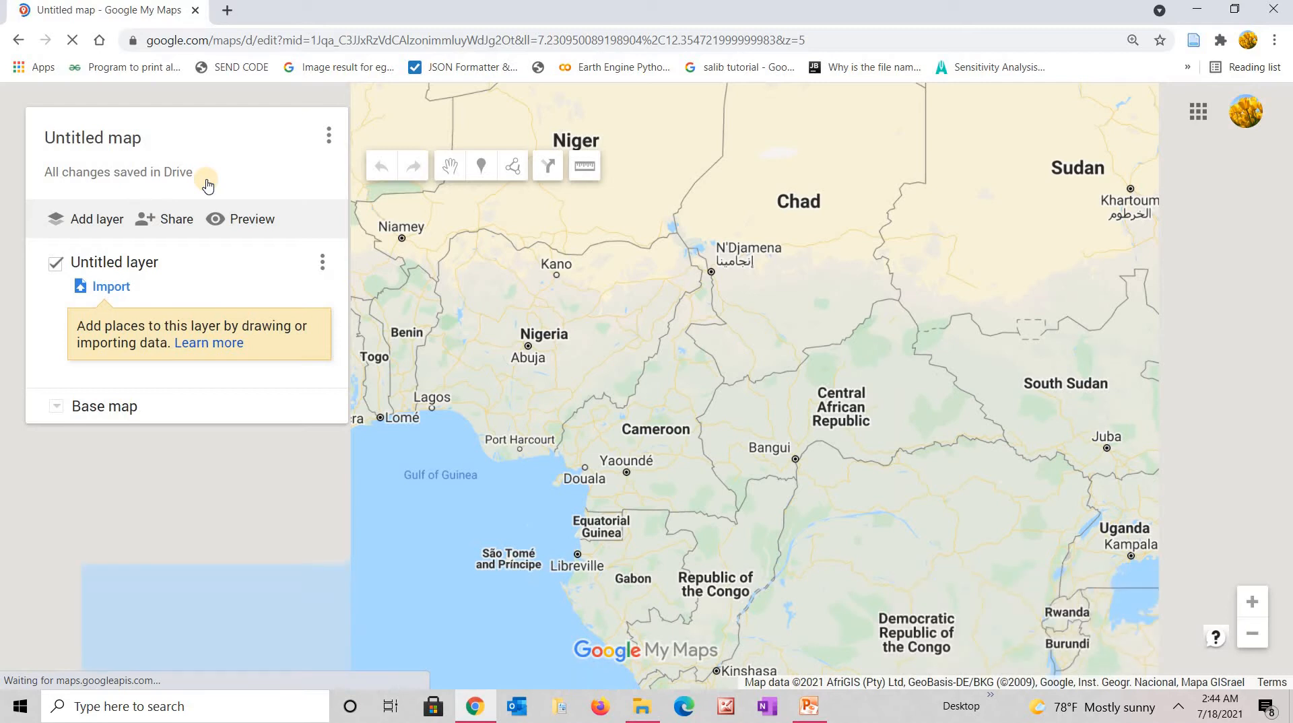
pyautogui.click(330, 138)
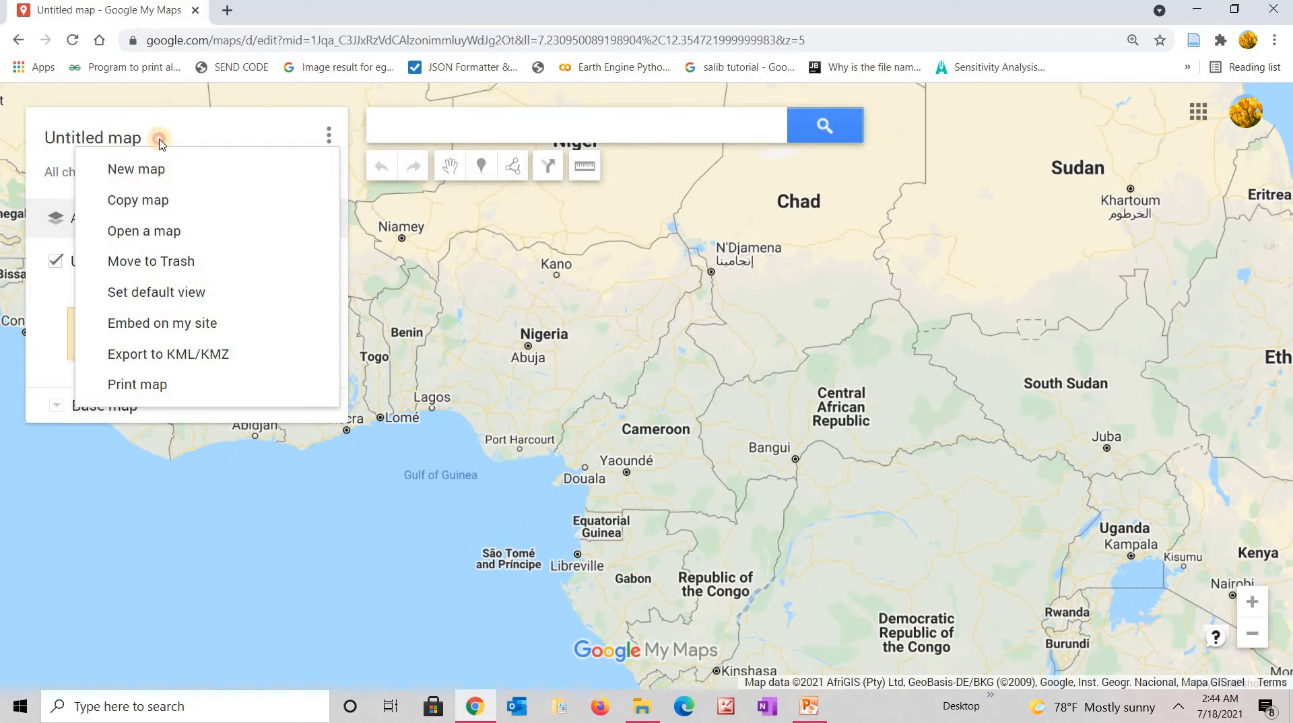
pyautogui.click(161, 143)
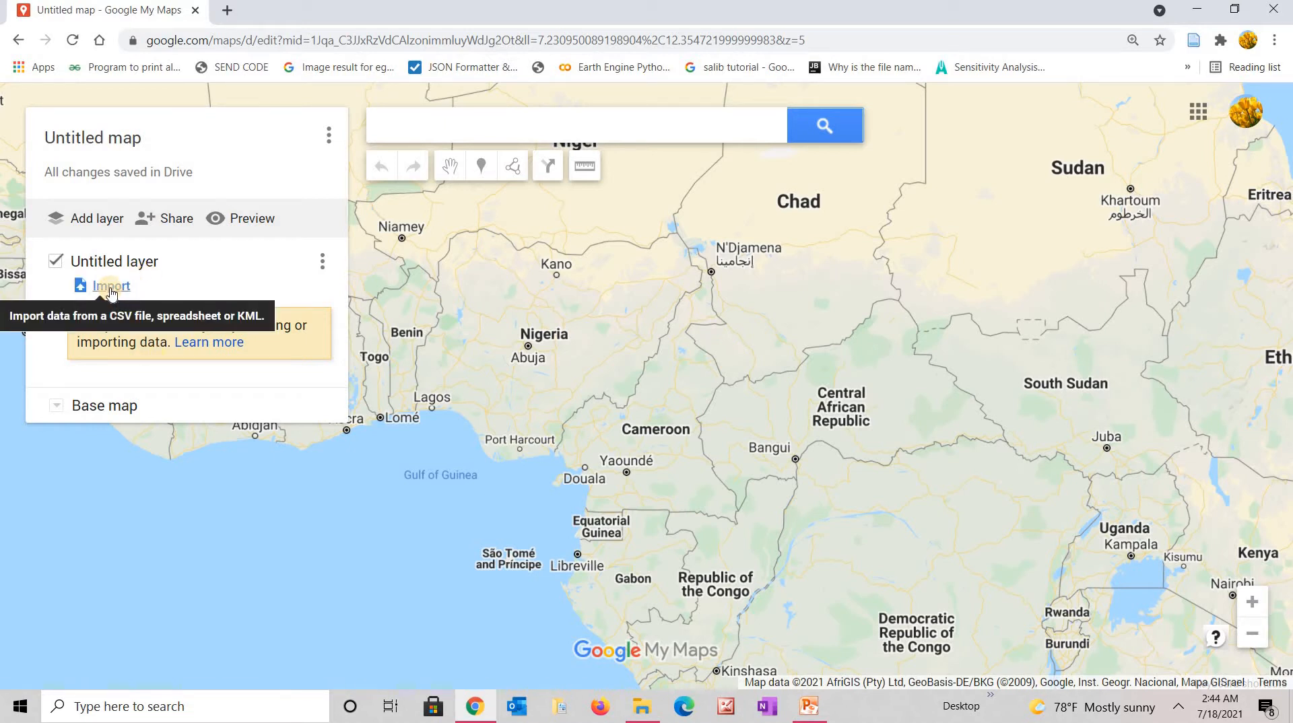
# Upload the CLCB_Outline KMZ file from the GIST Data folder into the map's layer.
pyautogui.click(111, 287)
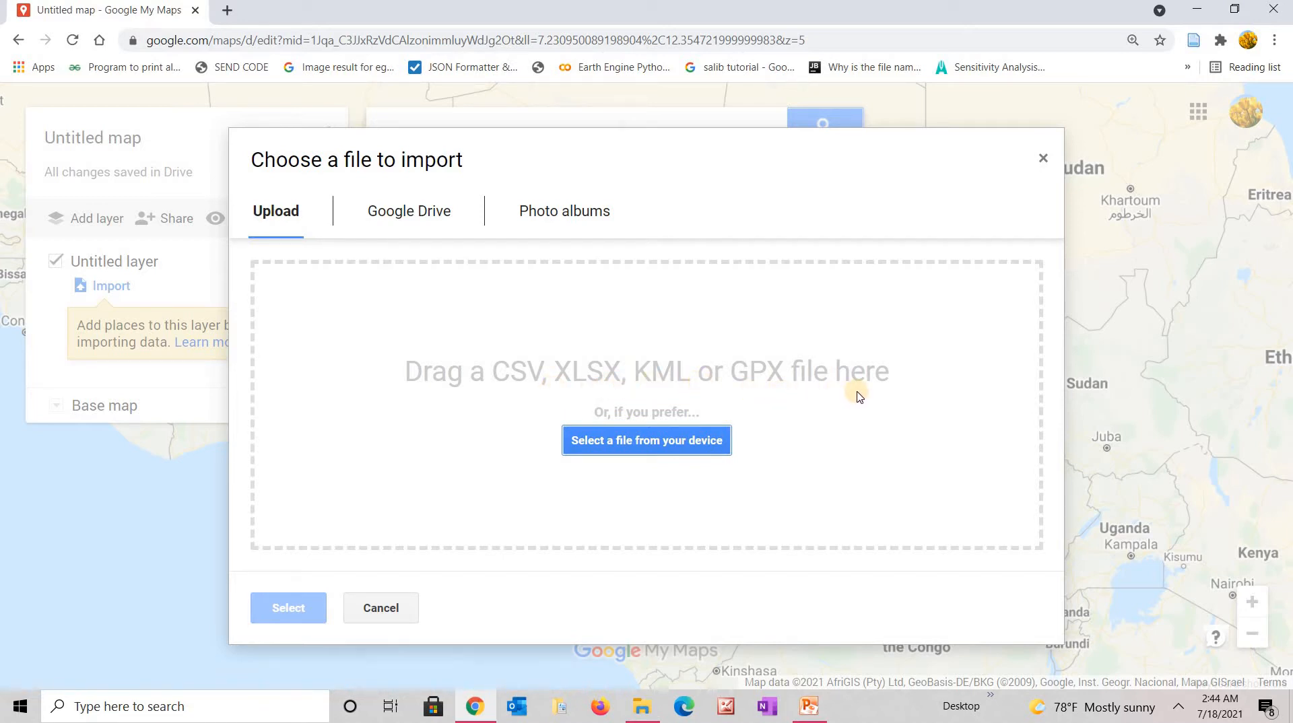
pyautogui.click(647, 443)
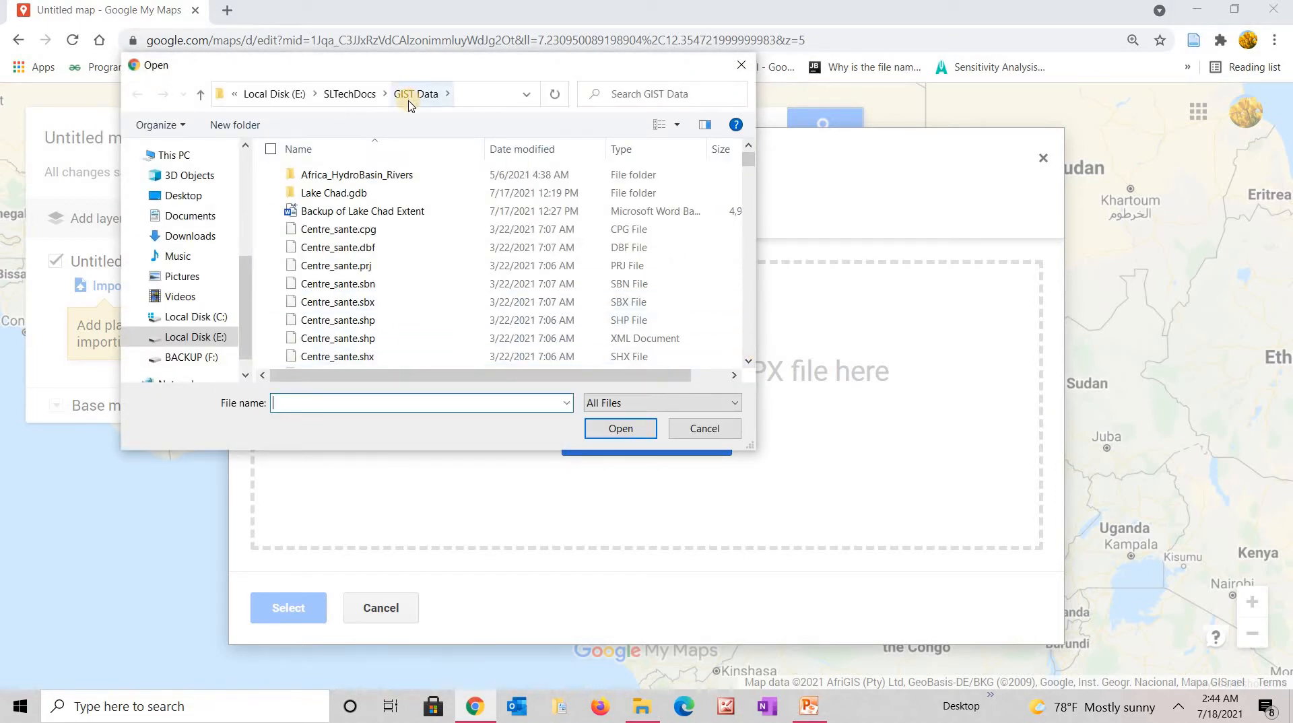
pyautogui.click(748, 357)
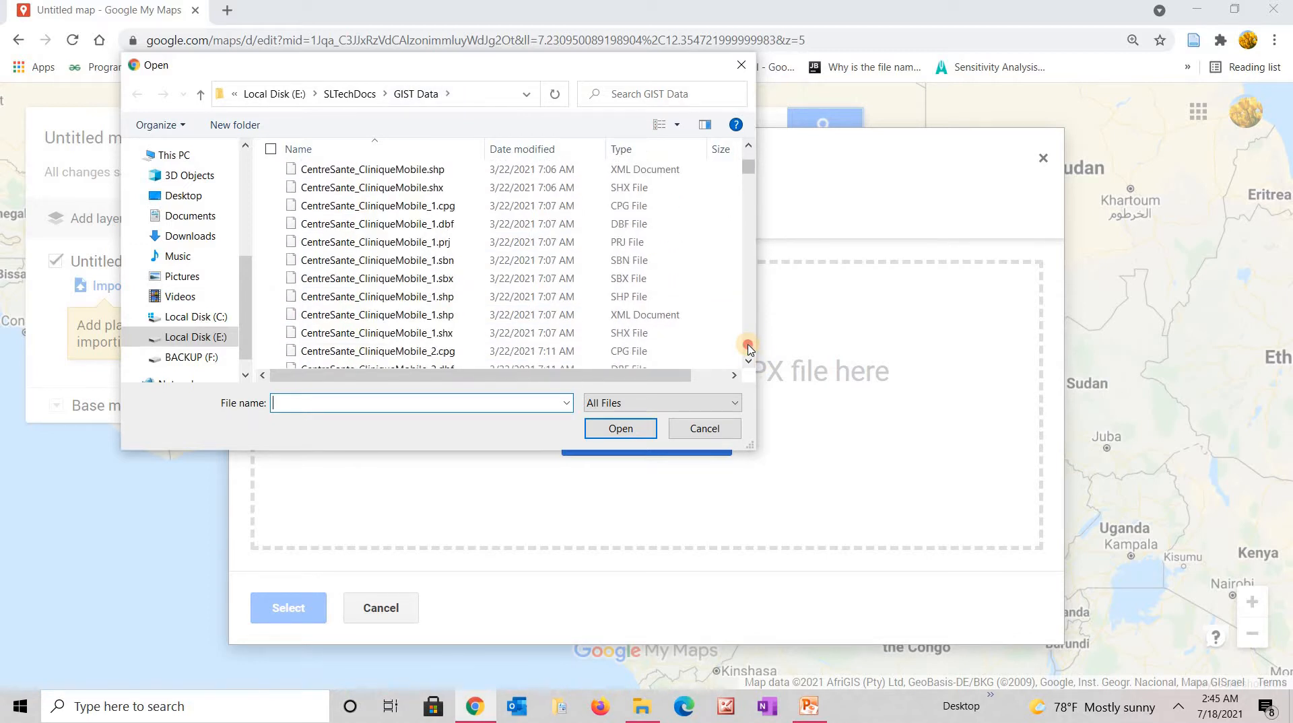
pyautogui.click(748, 346)
pyautogui.click(748, 347)
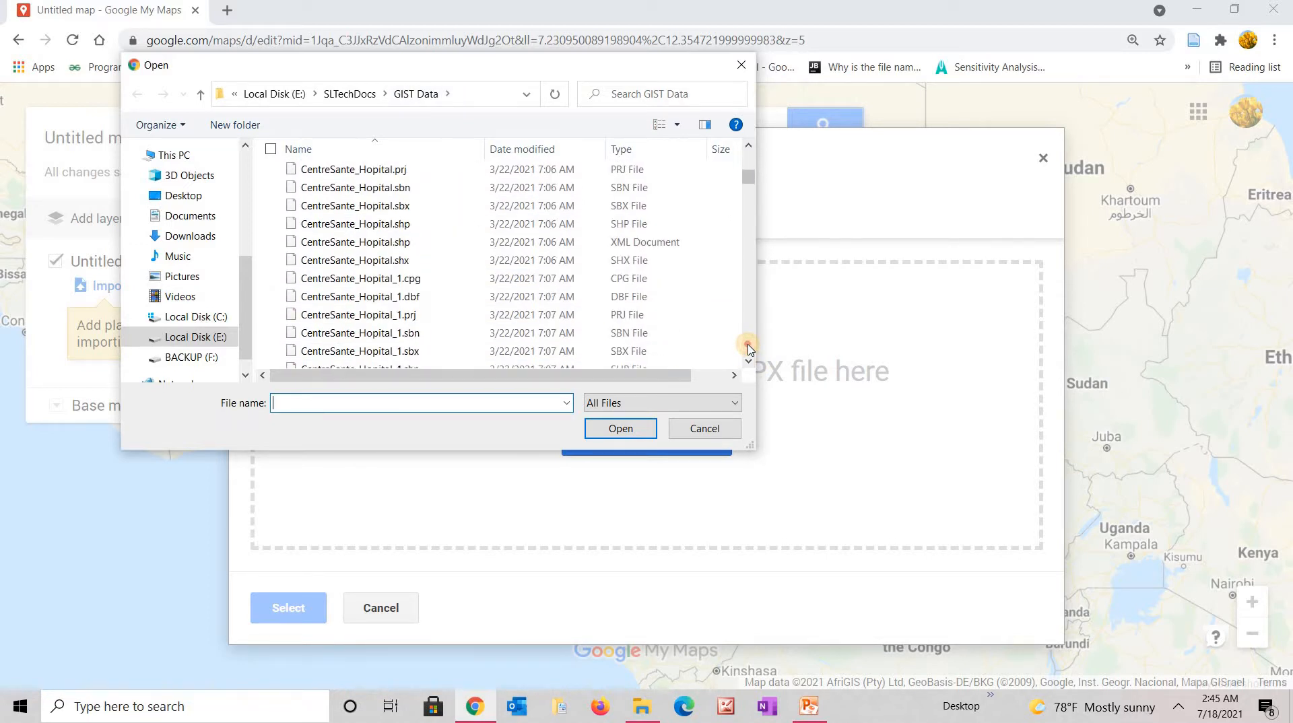
pyautogui.click(748, 347)
pyautogui.click(748, 347)
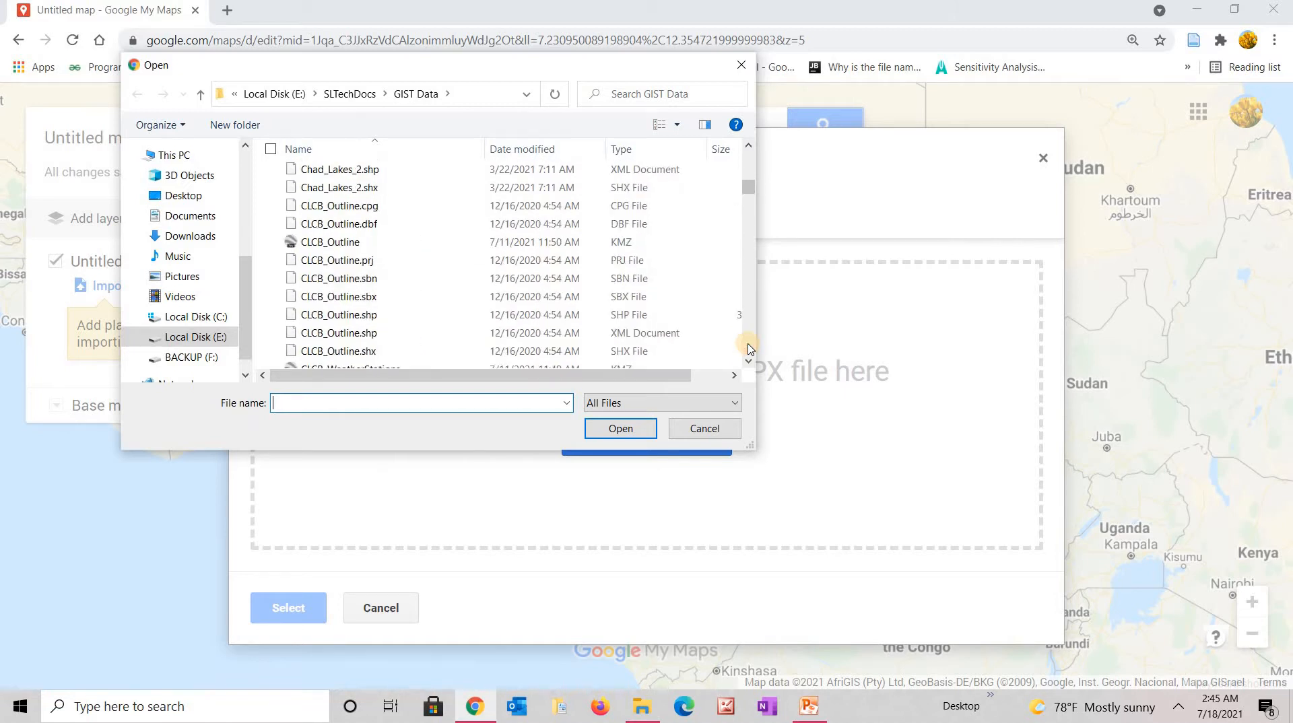
pyautogui.click(327, 244)
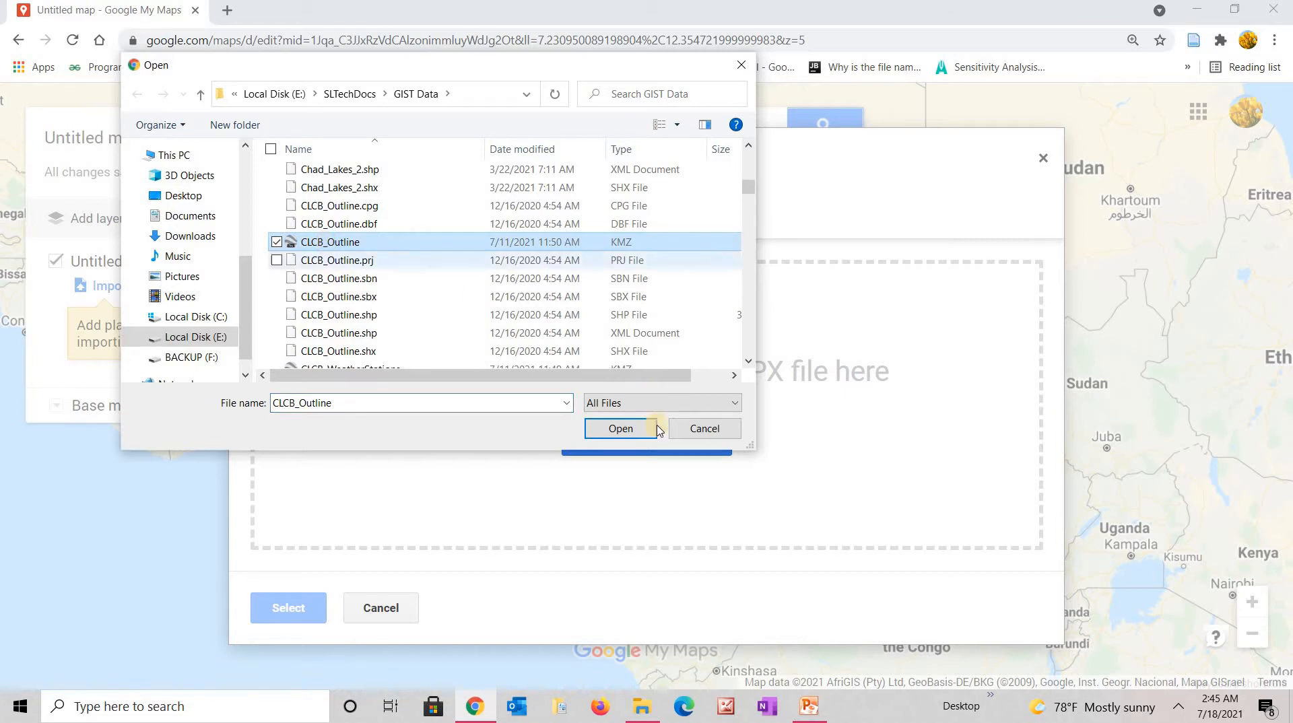
pyautogui.click(620, 428)
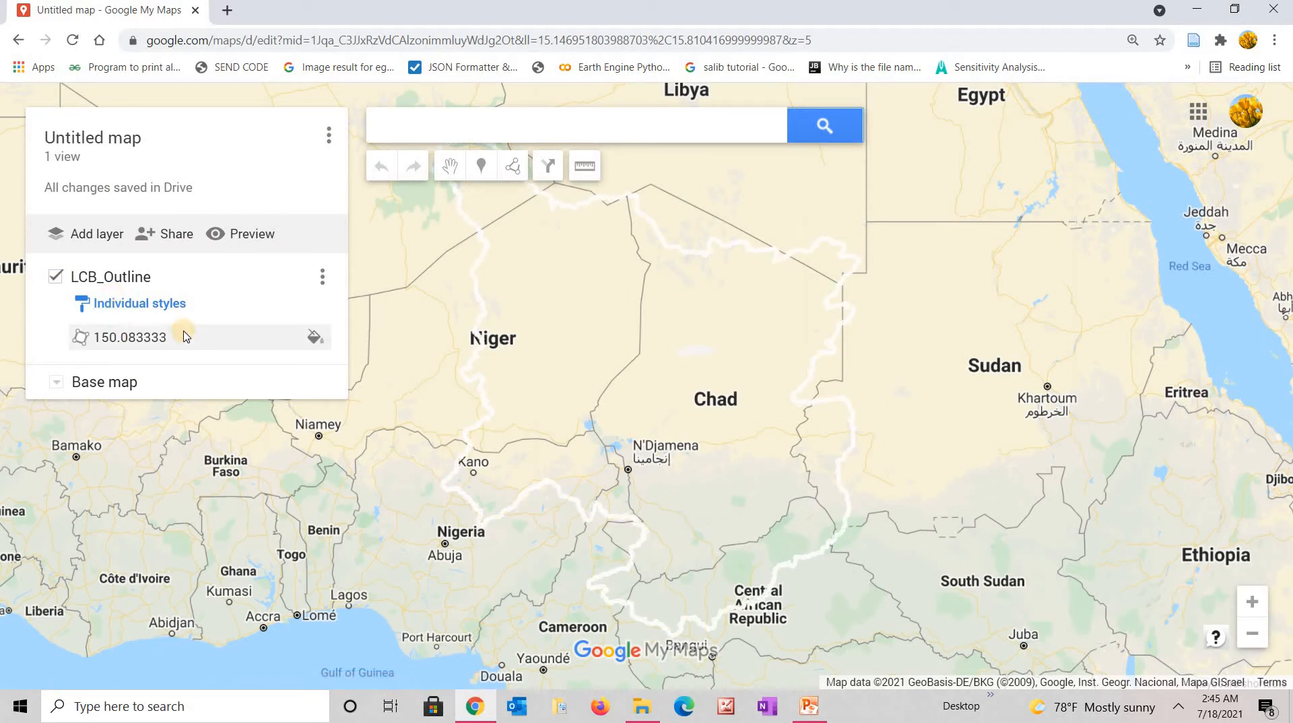
# Change the layer name from LCB_Outline to 'CLCB Outline' and save it.
pyautogui.click(92, 280)
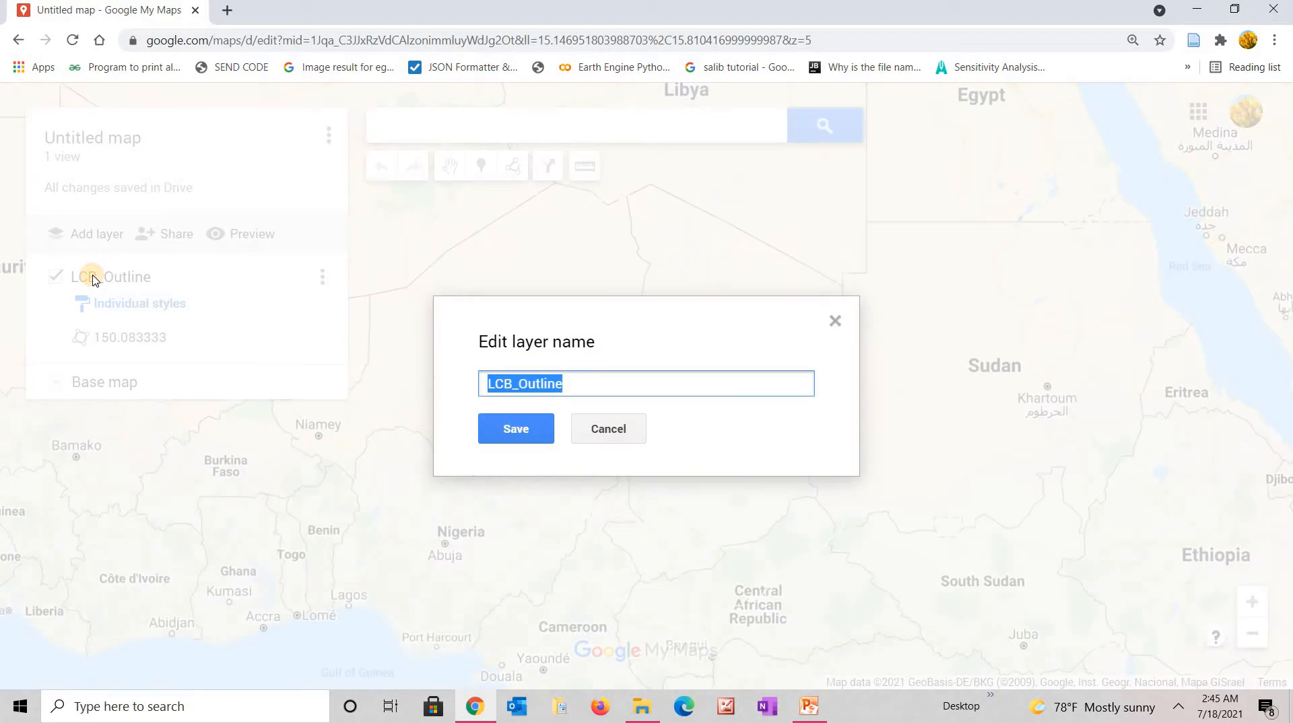
pyautogui.click(484, 382)
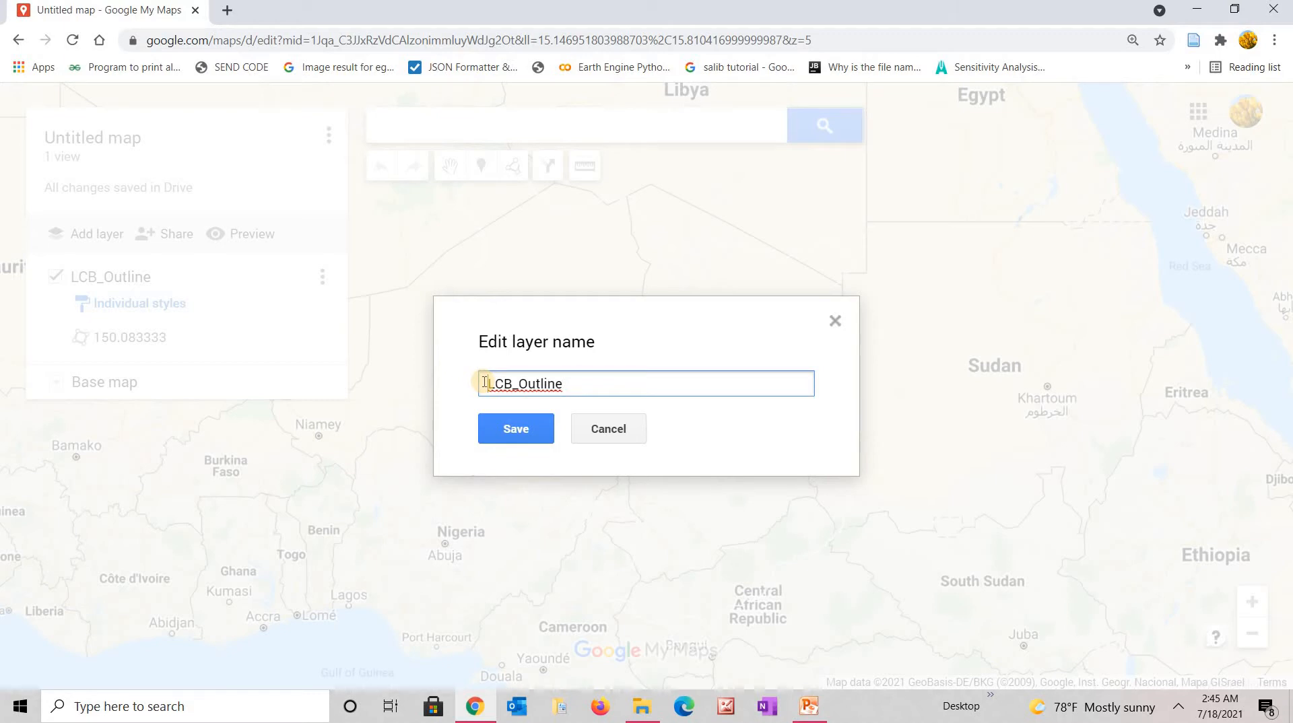
pyautogui.write('C')
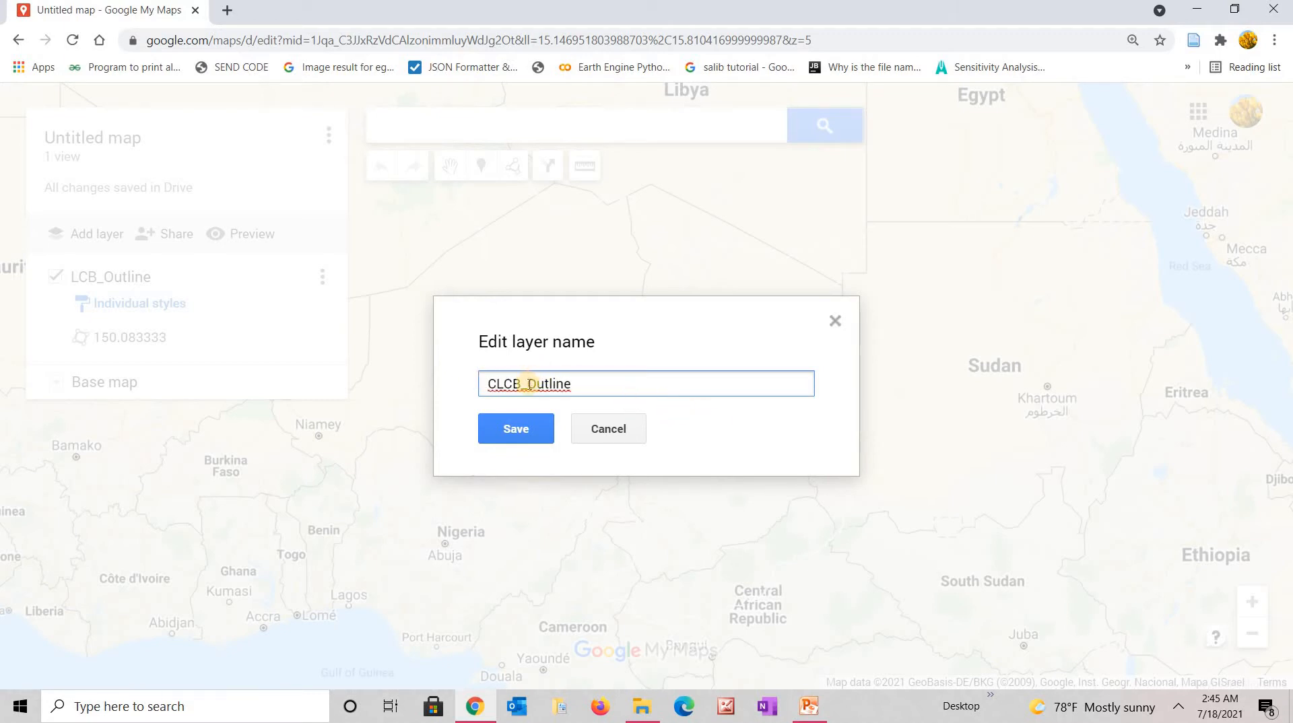
pyautogui.press('BackSpace')
pyautogui.write('C')
pyautogui.press('BackSpace')
pyautogui.click(521, 430)
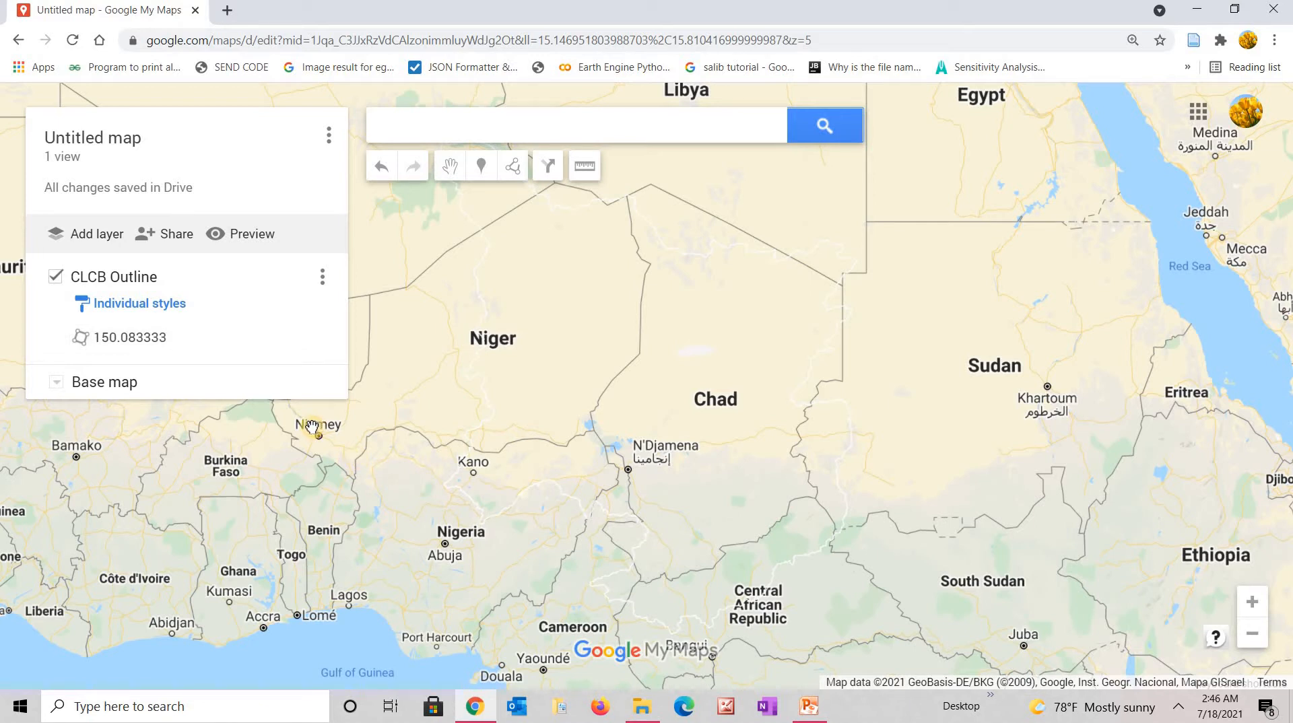
# Group the CLCB Outline layer's places by Sequence of numbers.
pyautogui.click(125, 305)
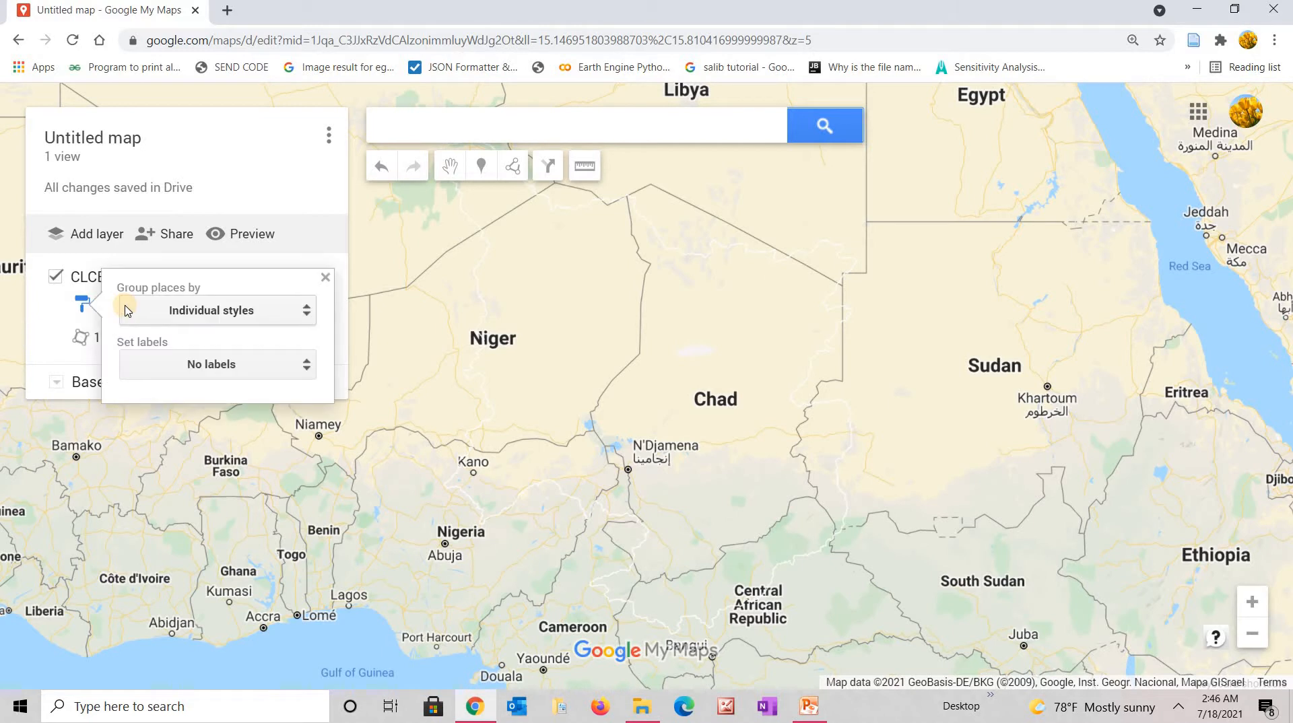
pyautogui.click(307, 313)
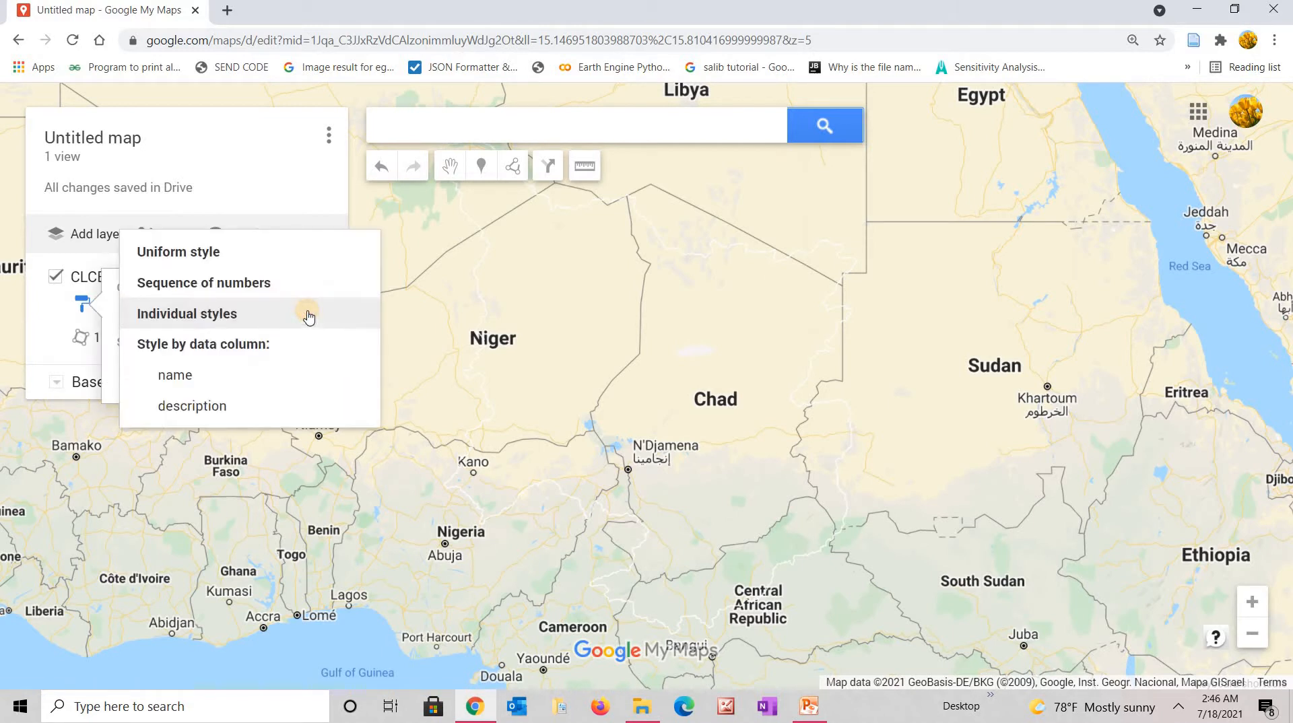
pyautogui.click(214, 258)
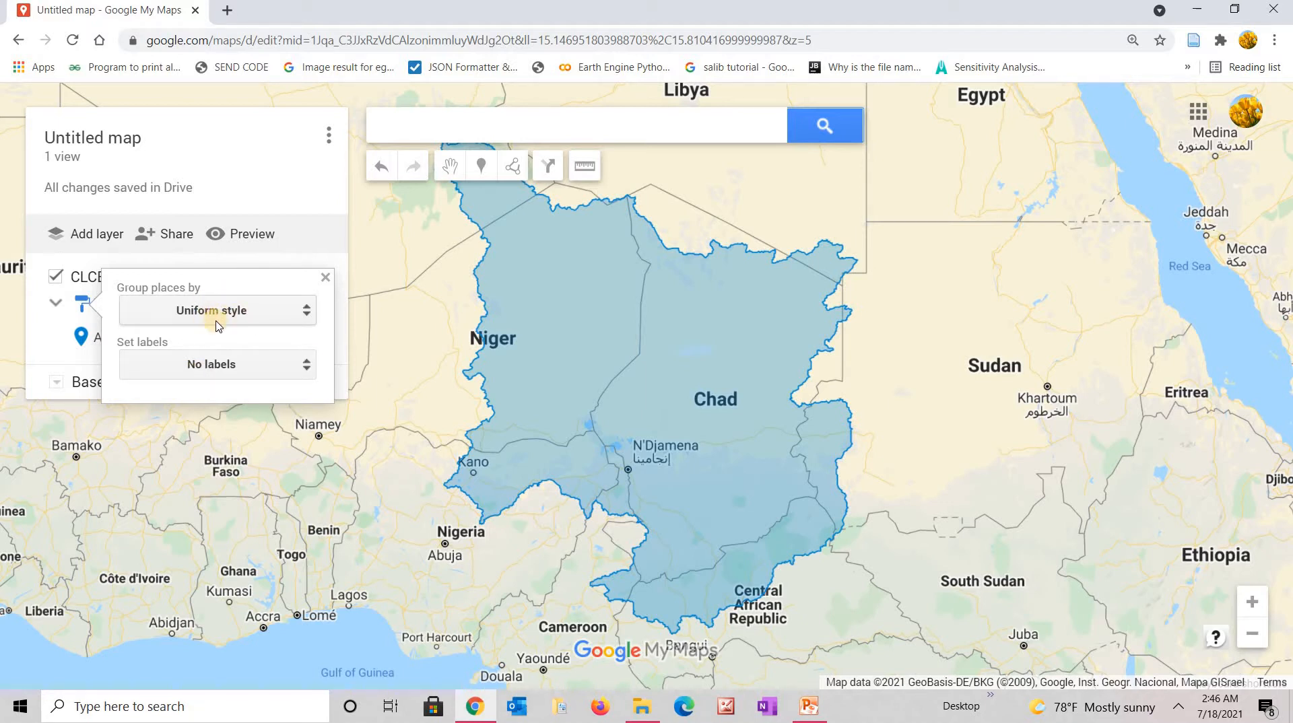
pyautogui.rightClick(310, 312)
pyautogui.click(310, 315)
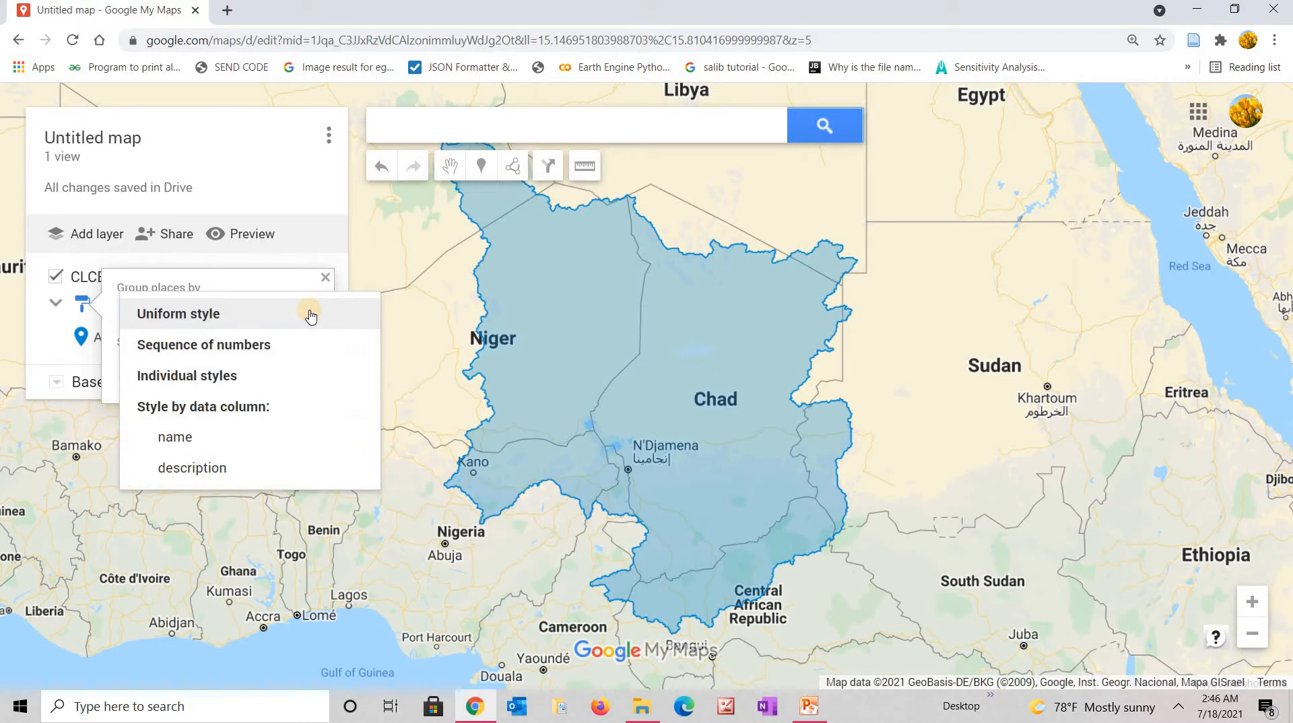
pyautogui.click(260, 345)
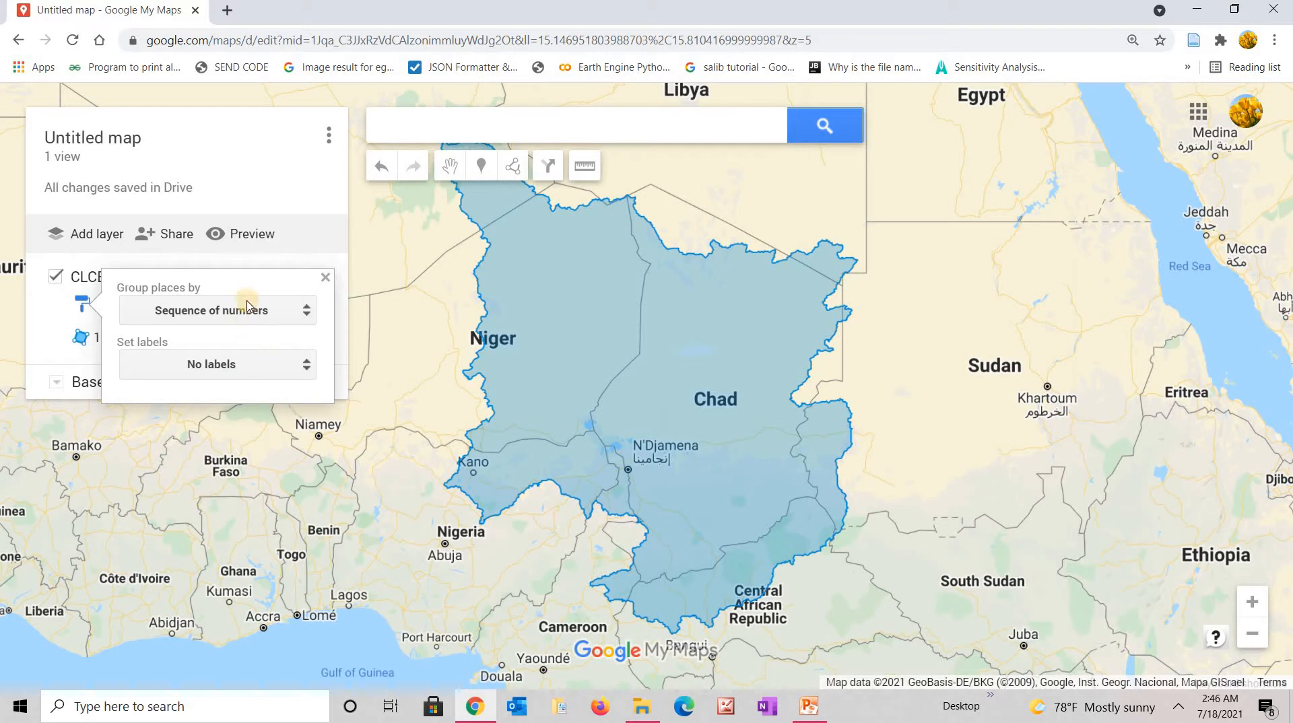
pyautogui.moveTo(246, 286); pyautogui.dragTo(413, 374)
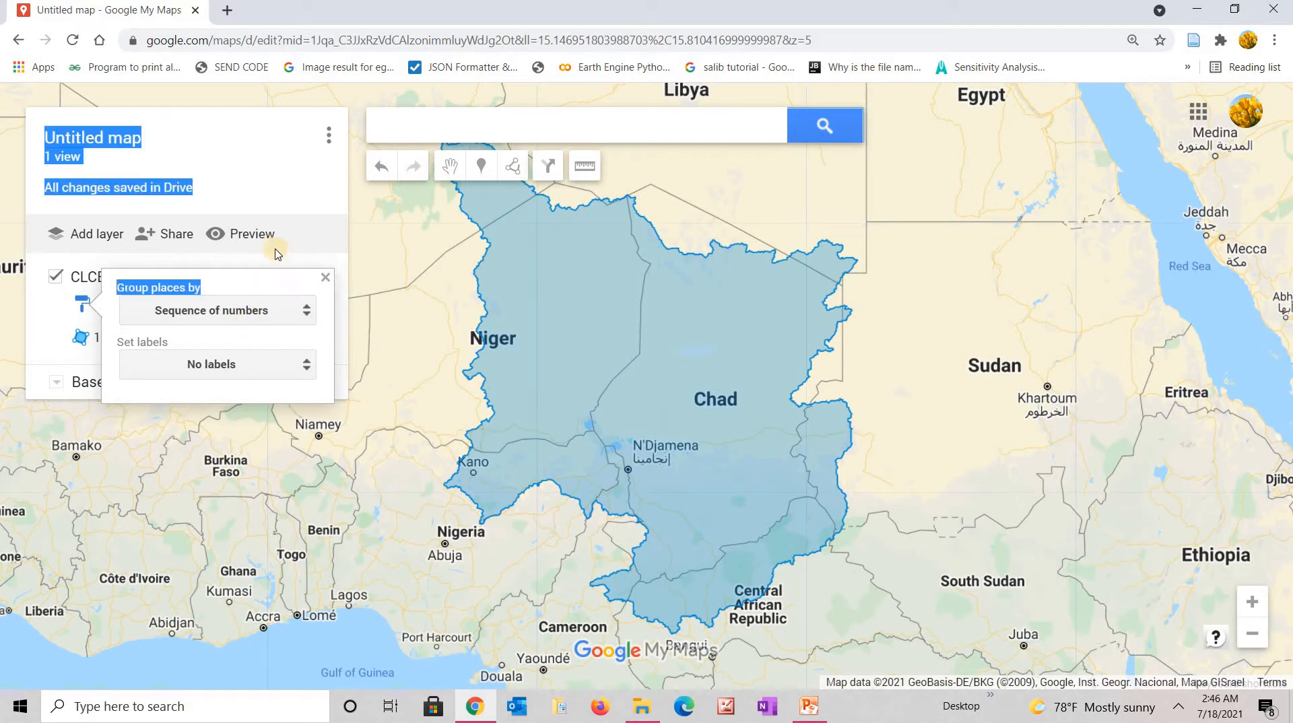
pyautogui.click(326, 278)
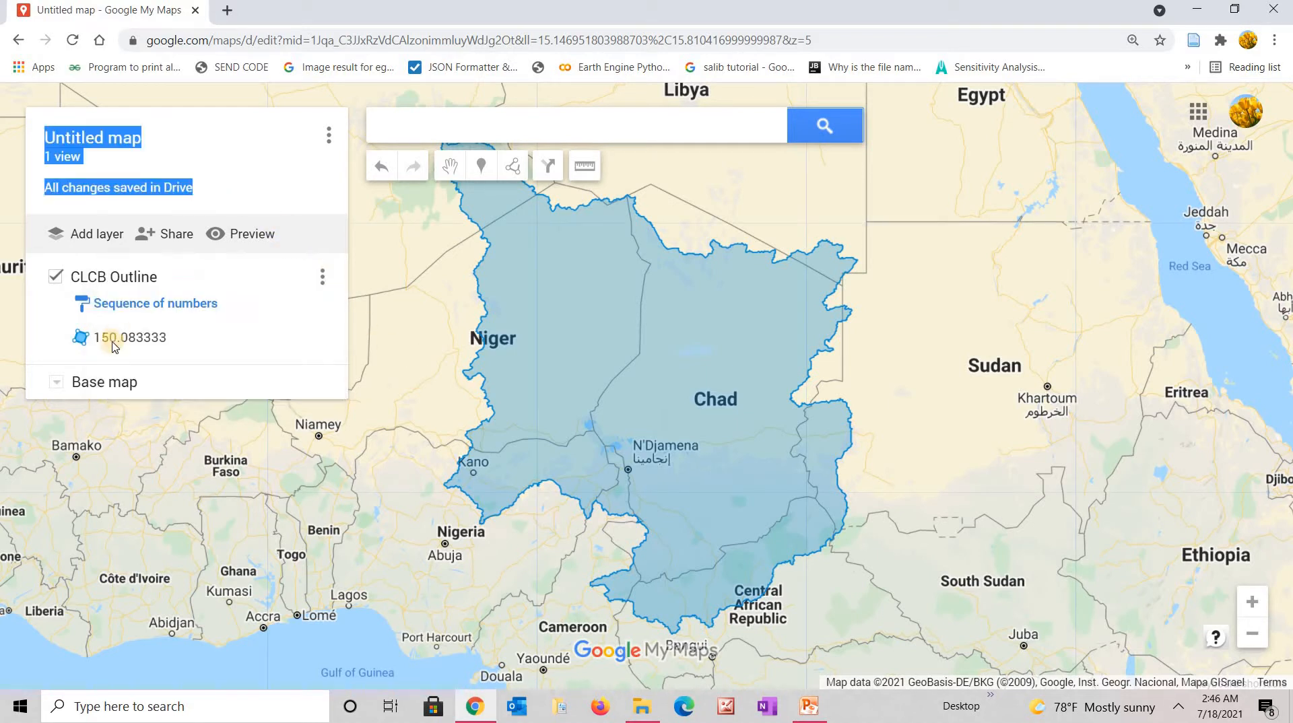
# Try Uniform style and Individual styles for the layer, ending on Uniform style.
pyautogui.click(150, 304)
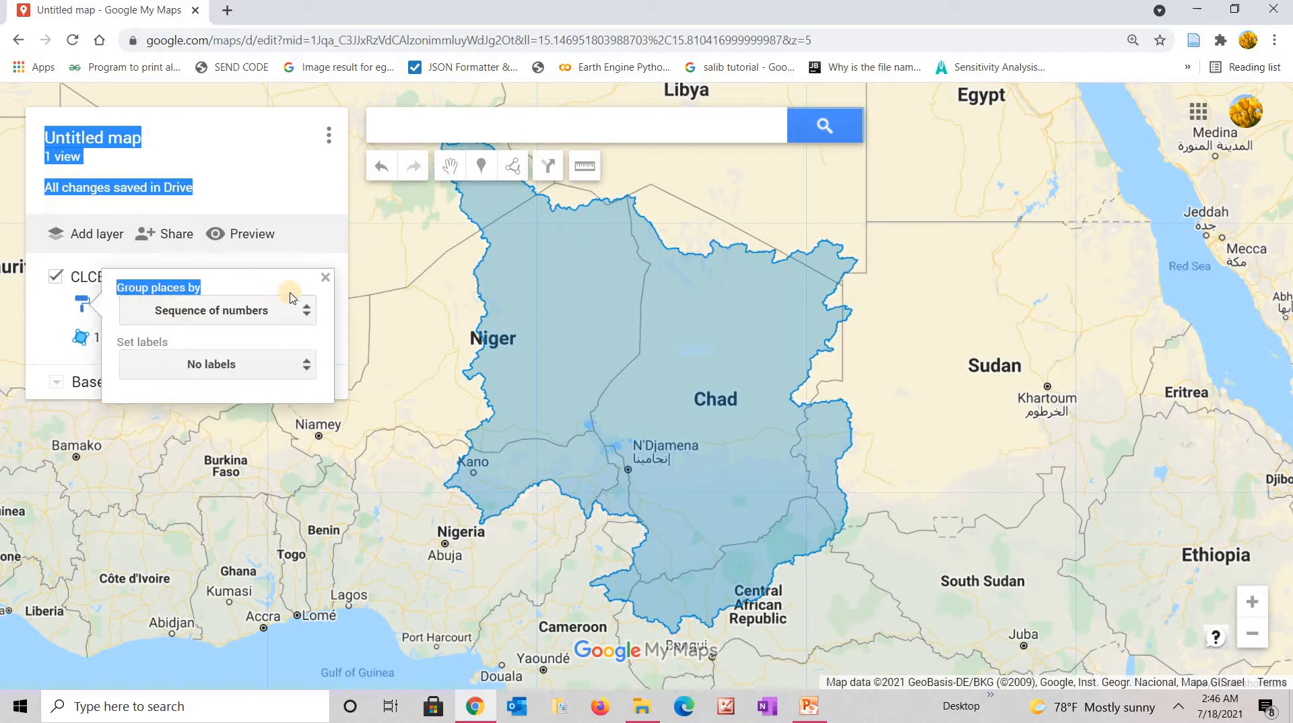
pyautogui.rightClick(306, 314)
pyautogui.click(304, 312)
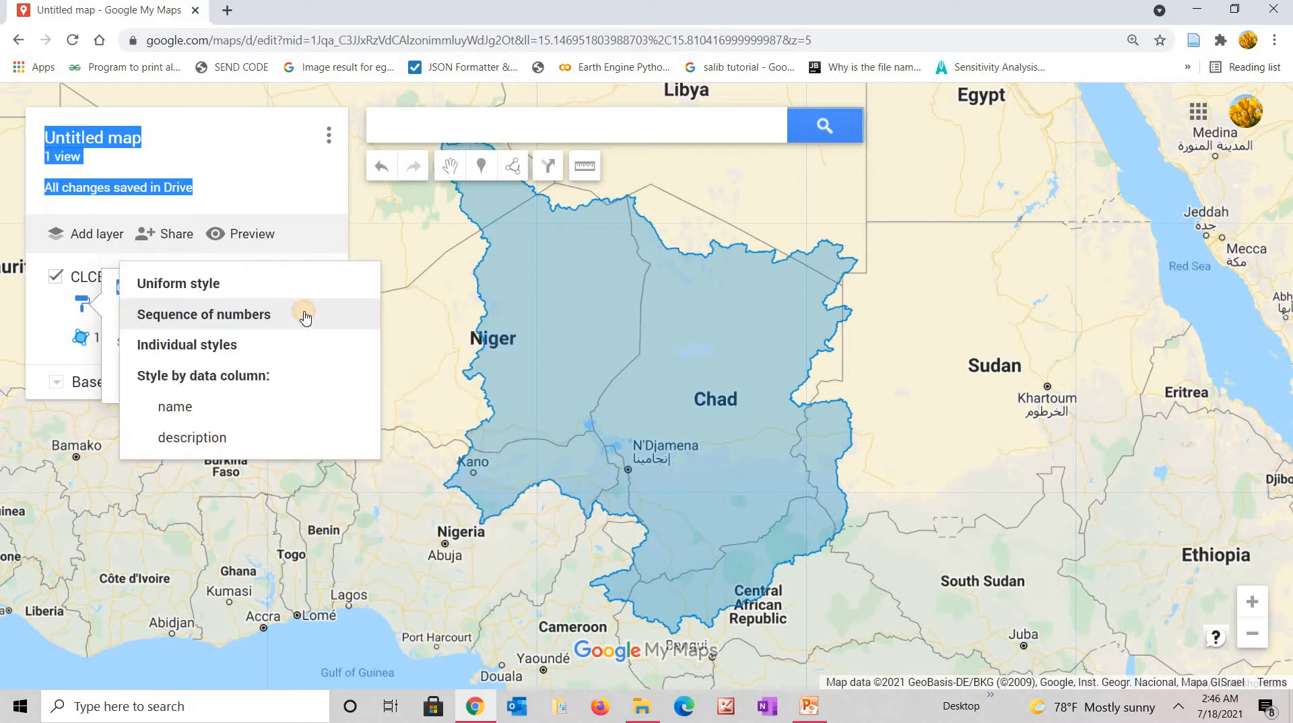
pyautogui.click(202, 290)
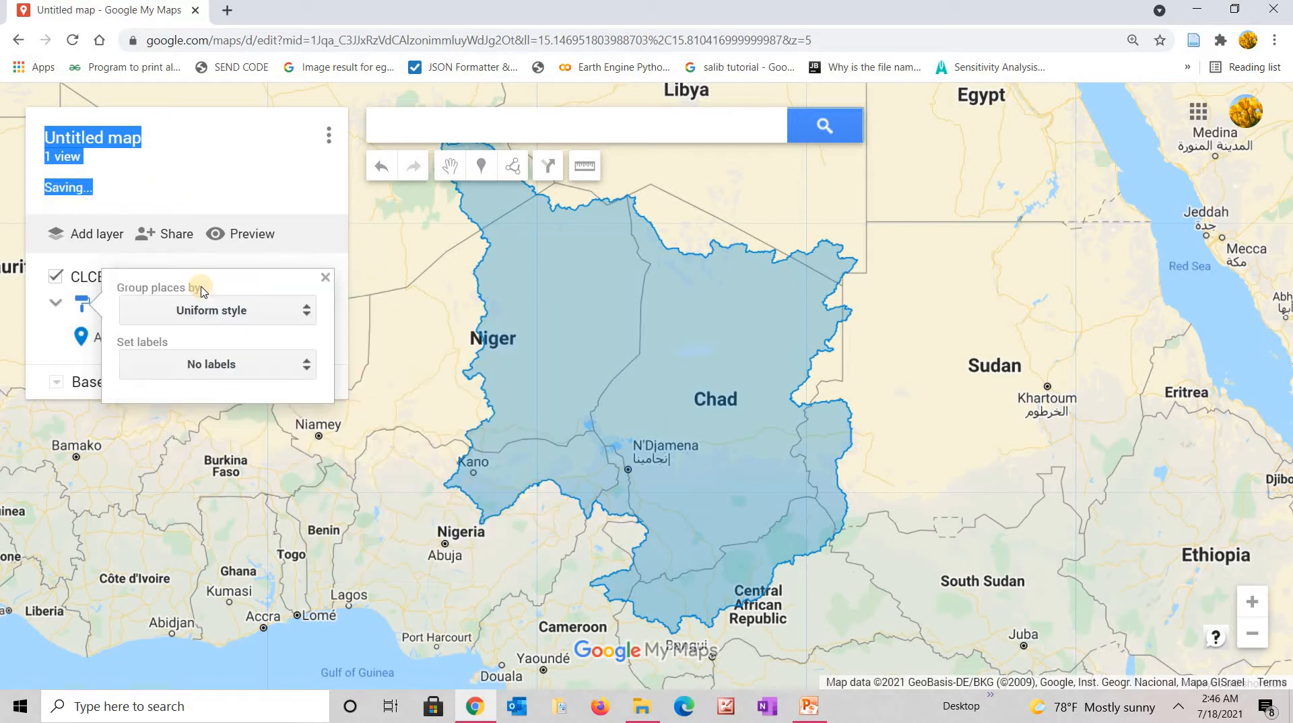
pyautogui.click(74, 367)
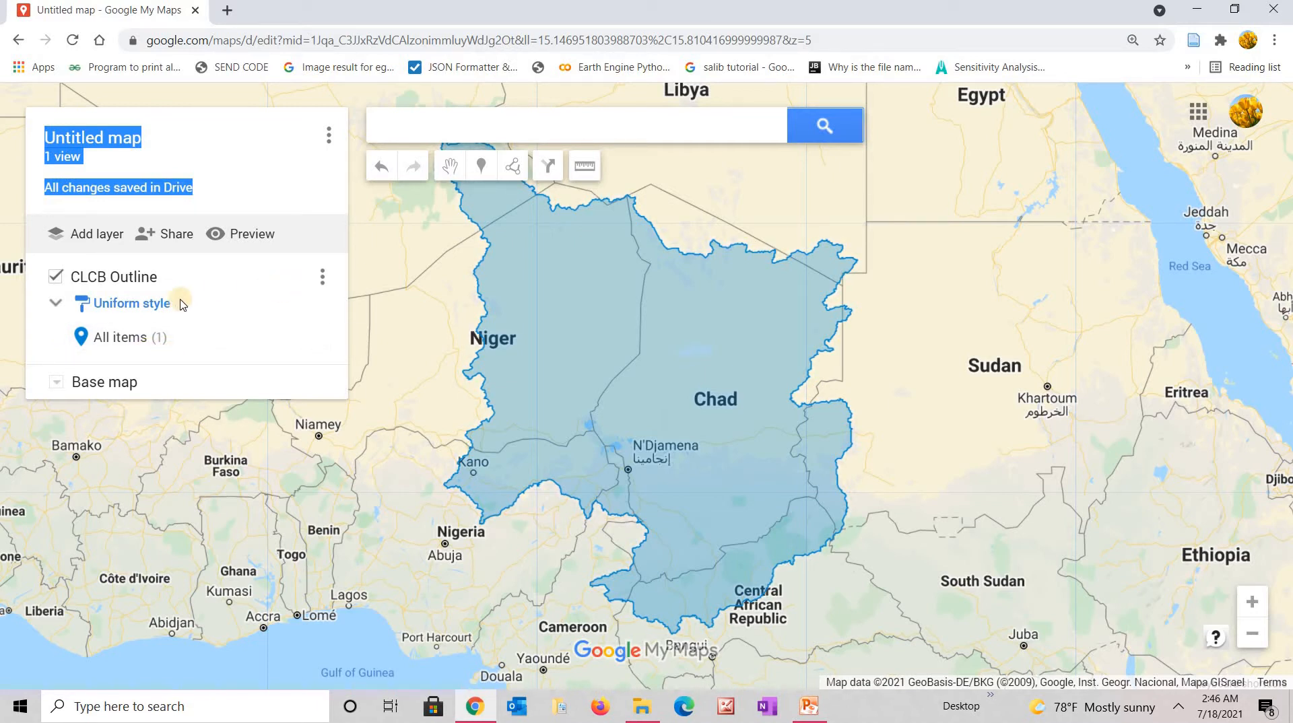
pyautogui.click(162, 310)
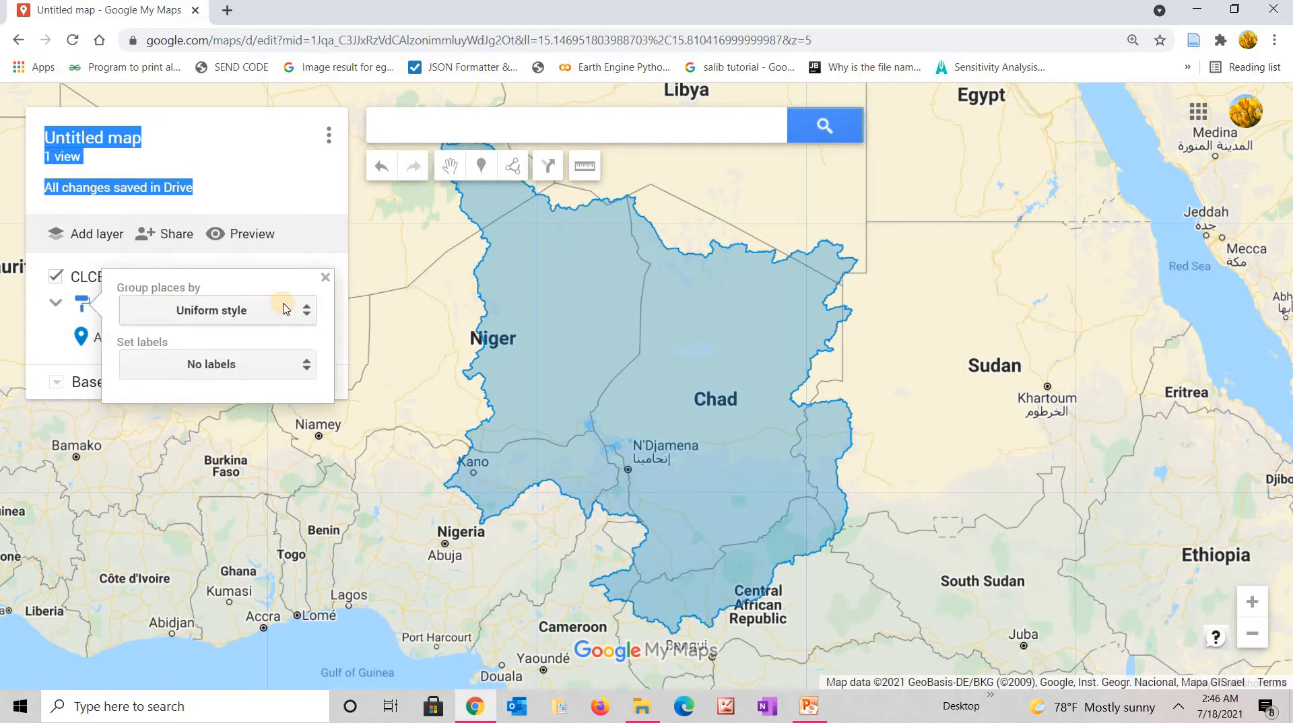
pyautogui.click(264, 315)
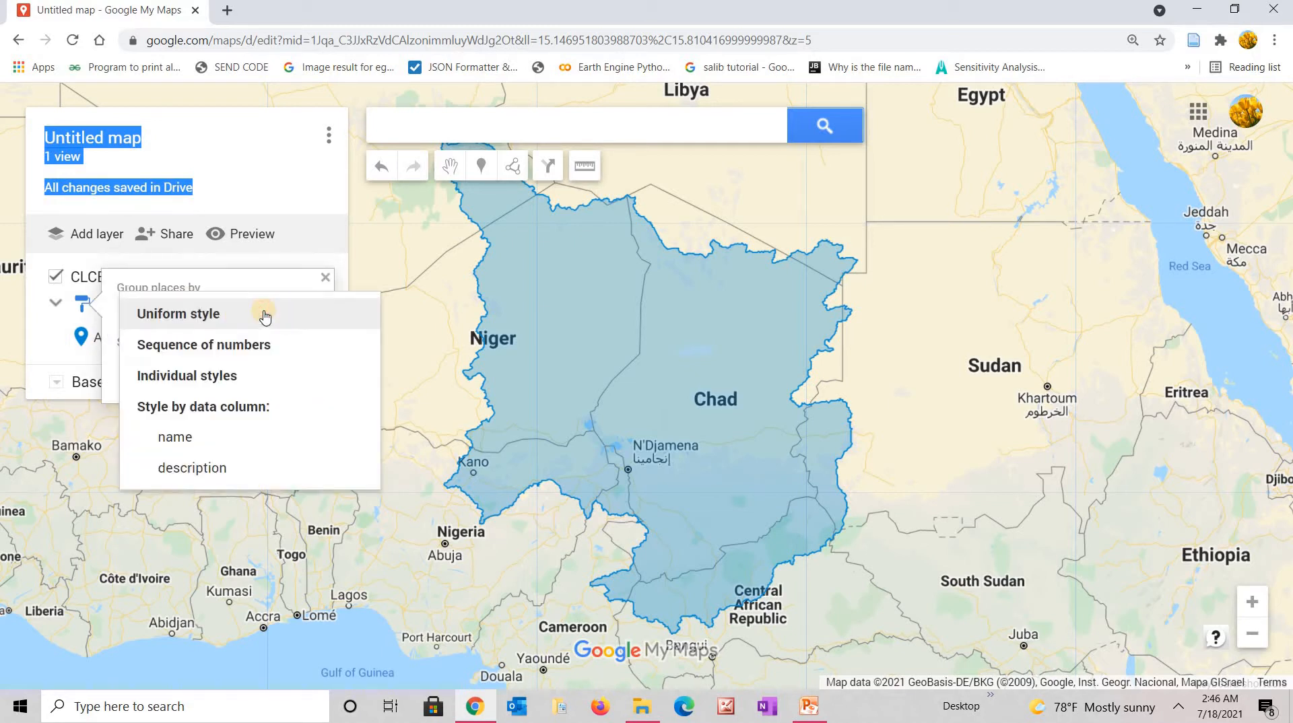
pyautogui.click(219, 377)
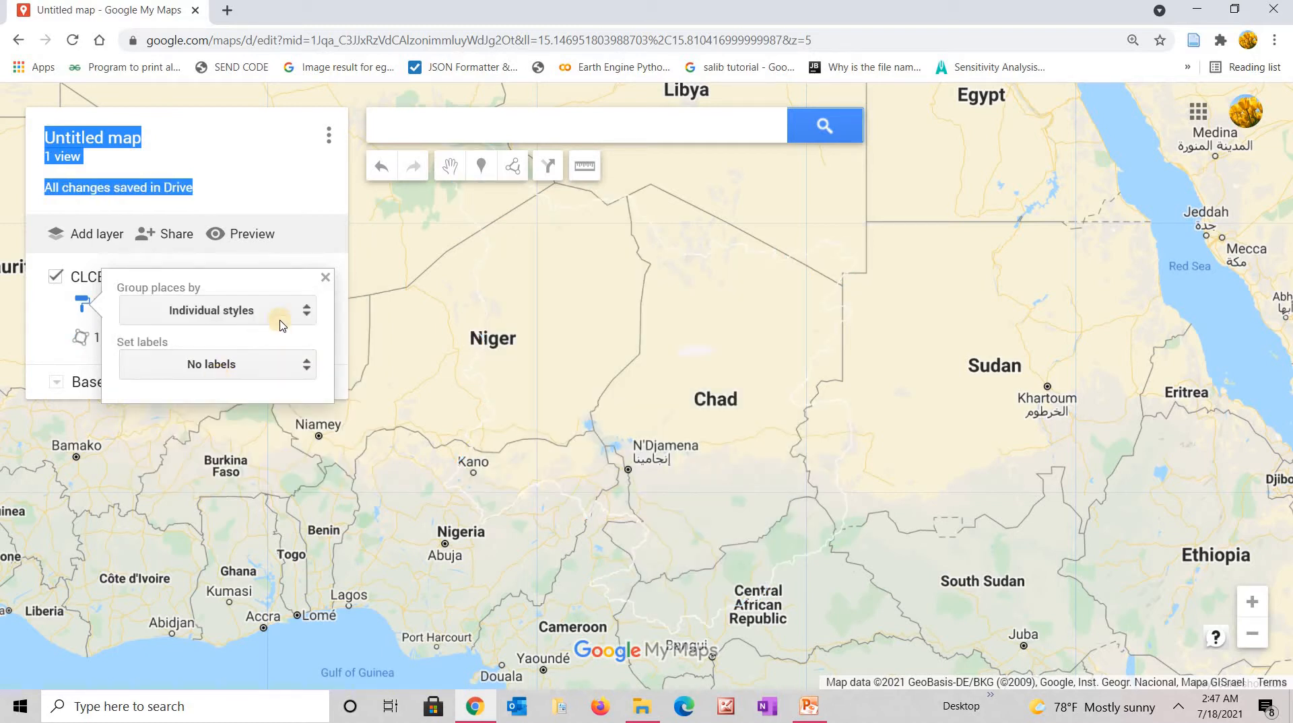
pyautogui.click(307, 312)
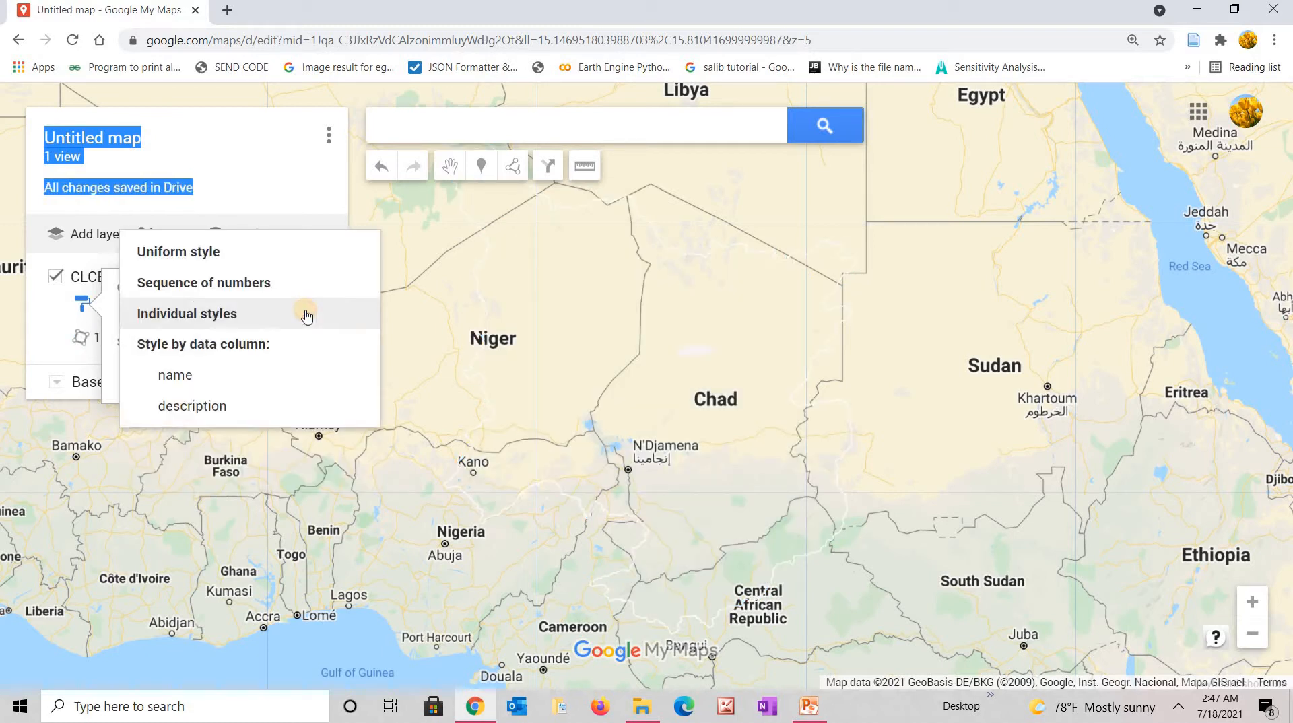
pyautogui.click(149, 253)
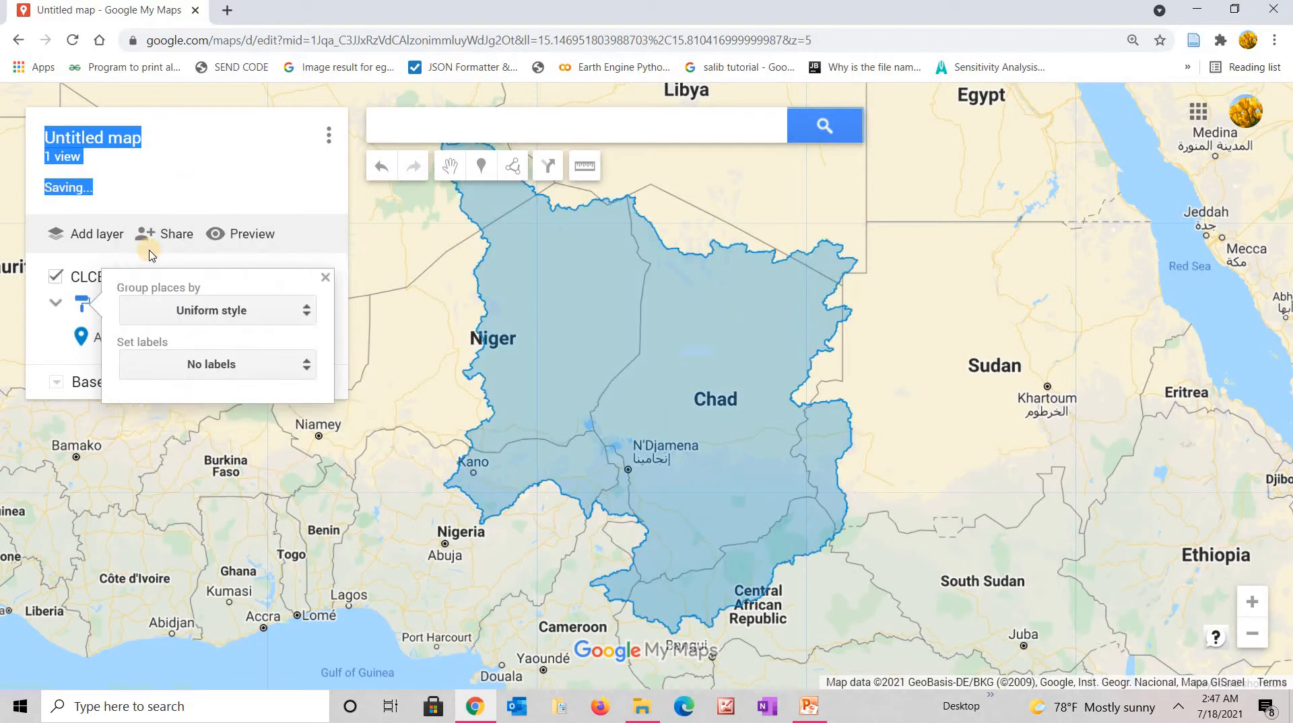
pyautogui.click(289, 265)
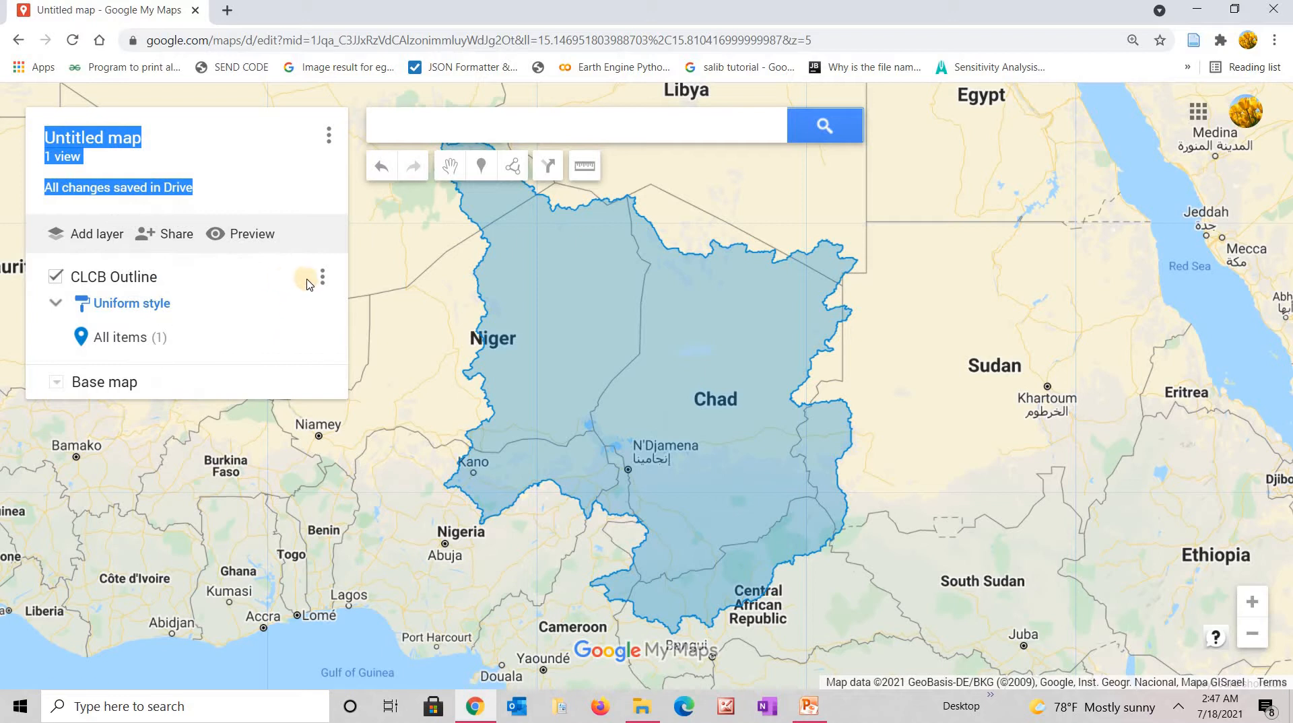
# Switch the layer's grouping back to Sequence of numbers.
pyautogui.click(132, 306)
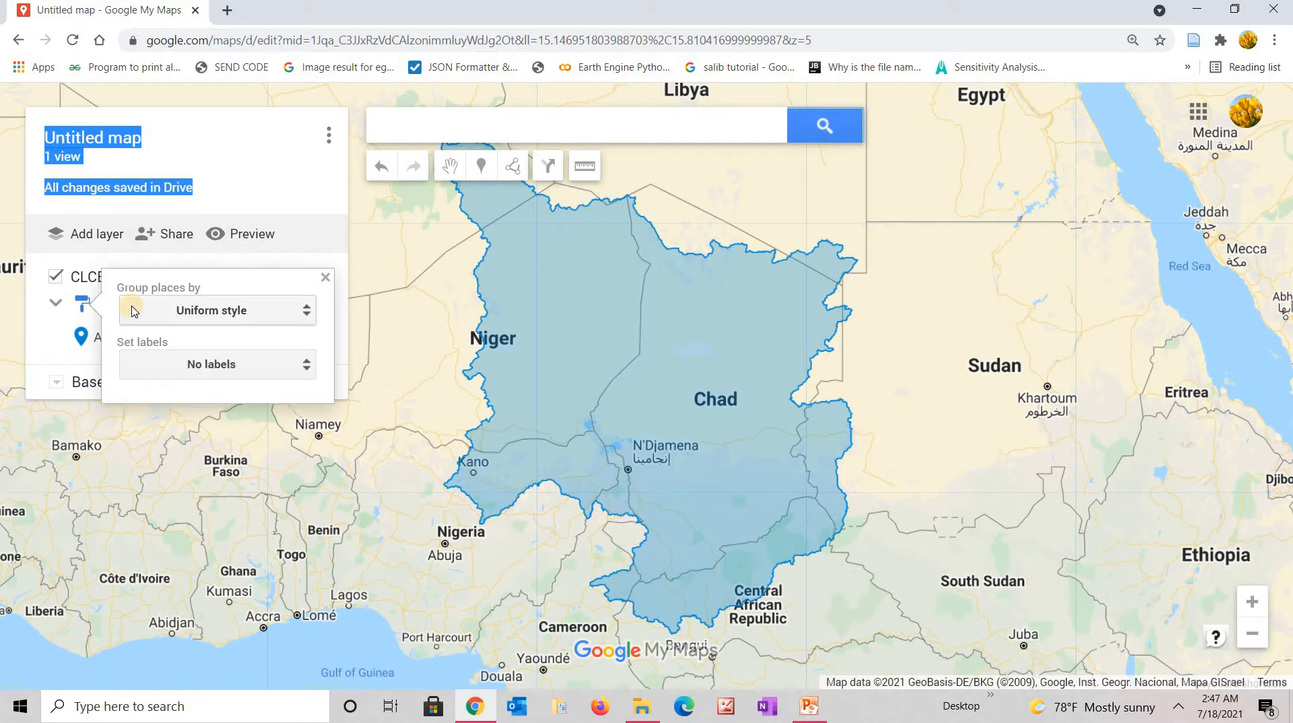
pyautogui.click(307, 311)
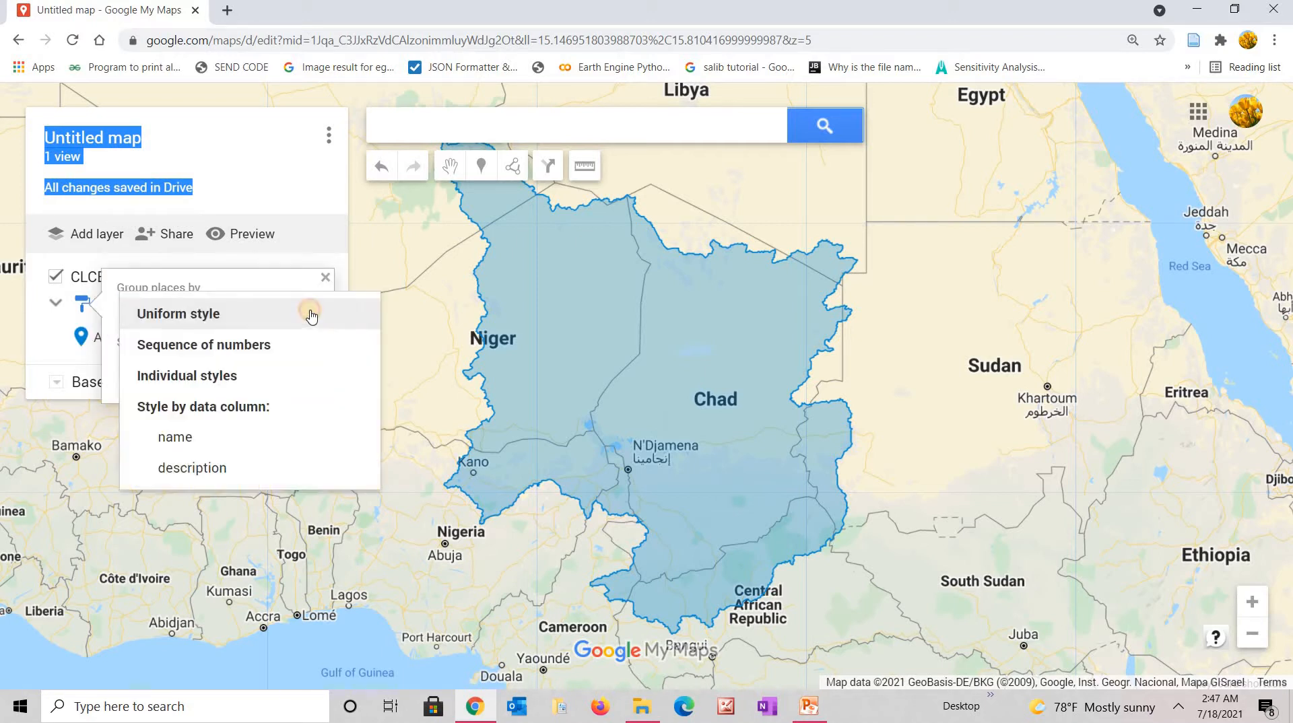
pyautogui.click(264, 346)
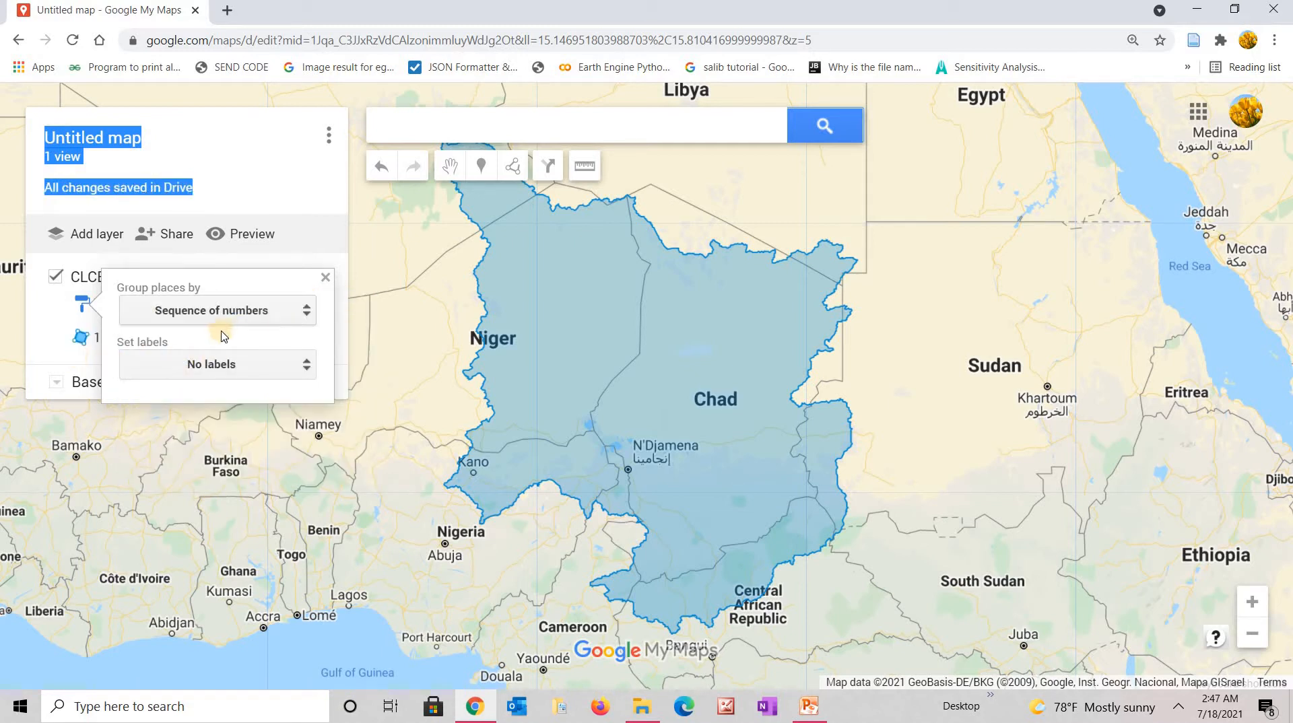
pyautogui.click(326, 278)
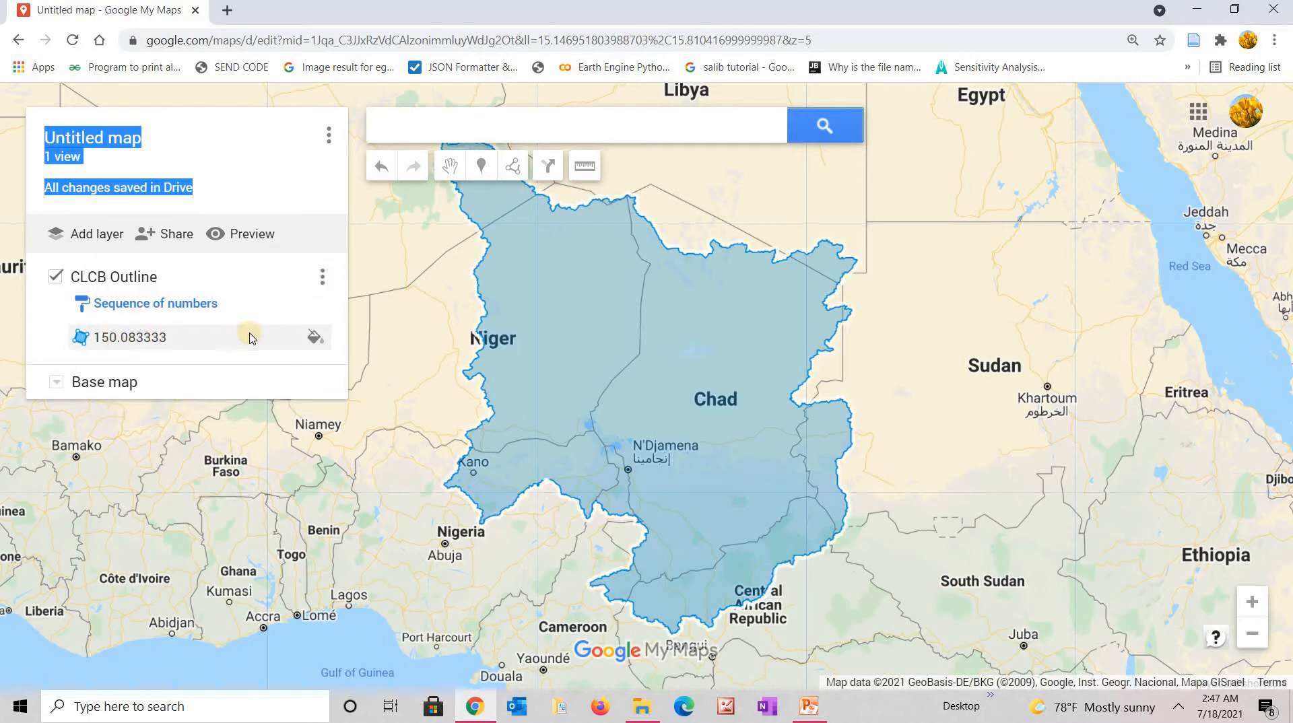
# Delete the outline feature's 150.083333 description, retitle it 'Boundary', and save.
pyautogui.click(314, 340)
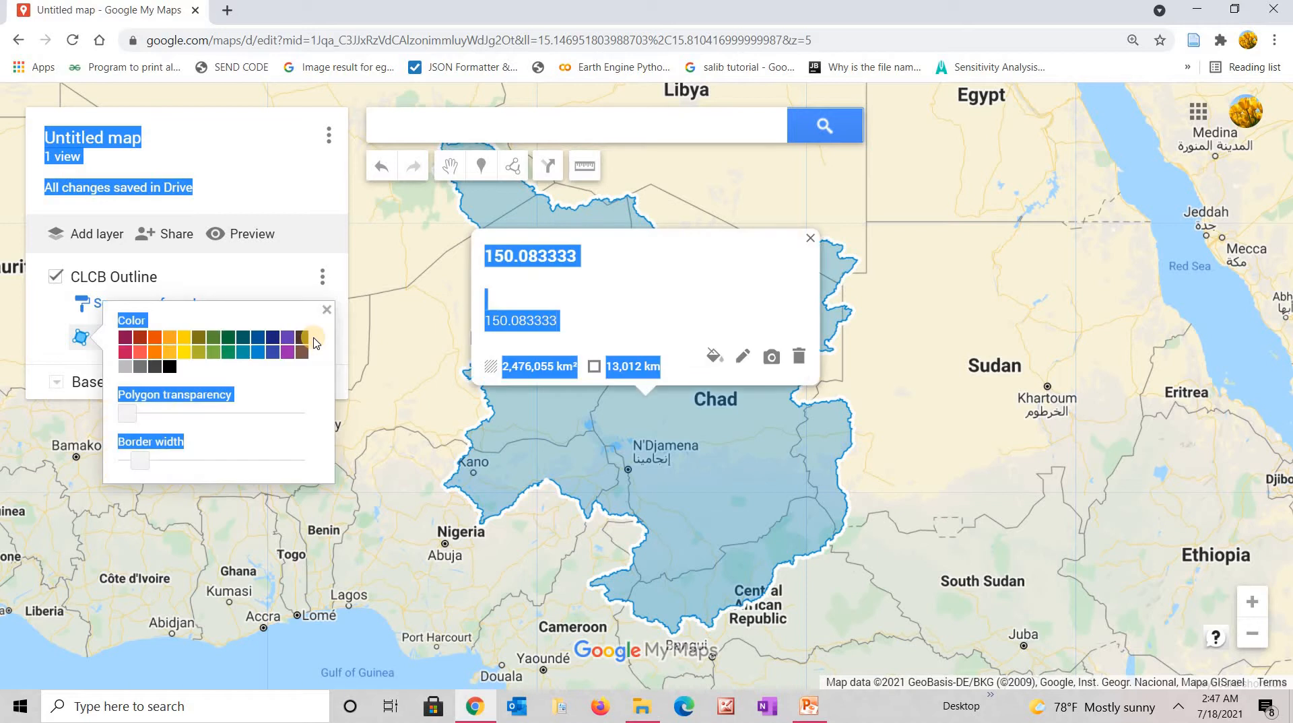
pyautogui.click(559, 329)
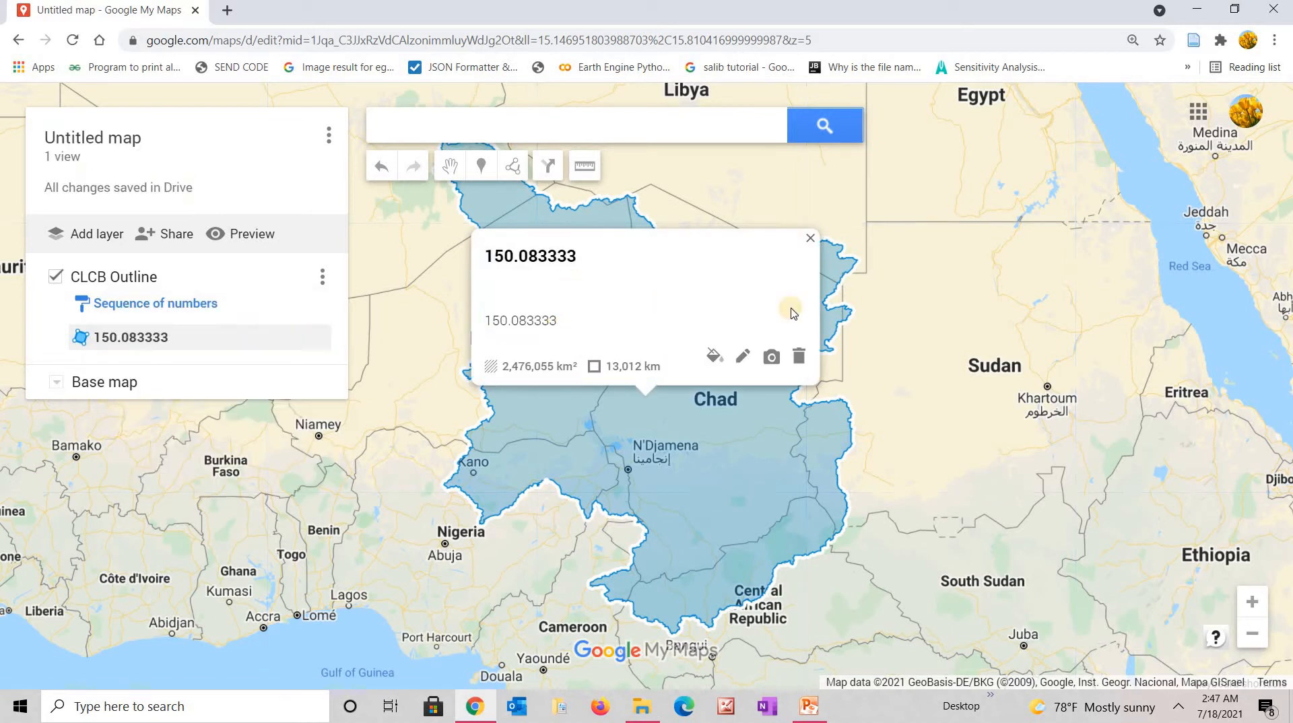
pyautogui.click(742, 358)
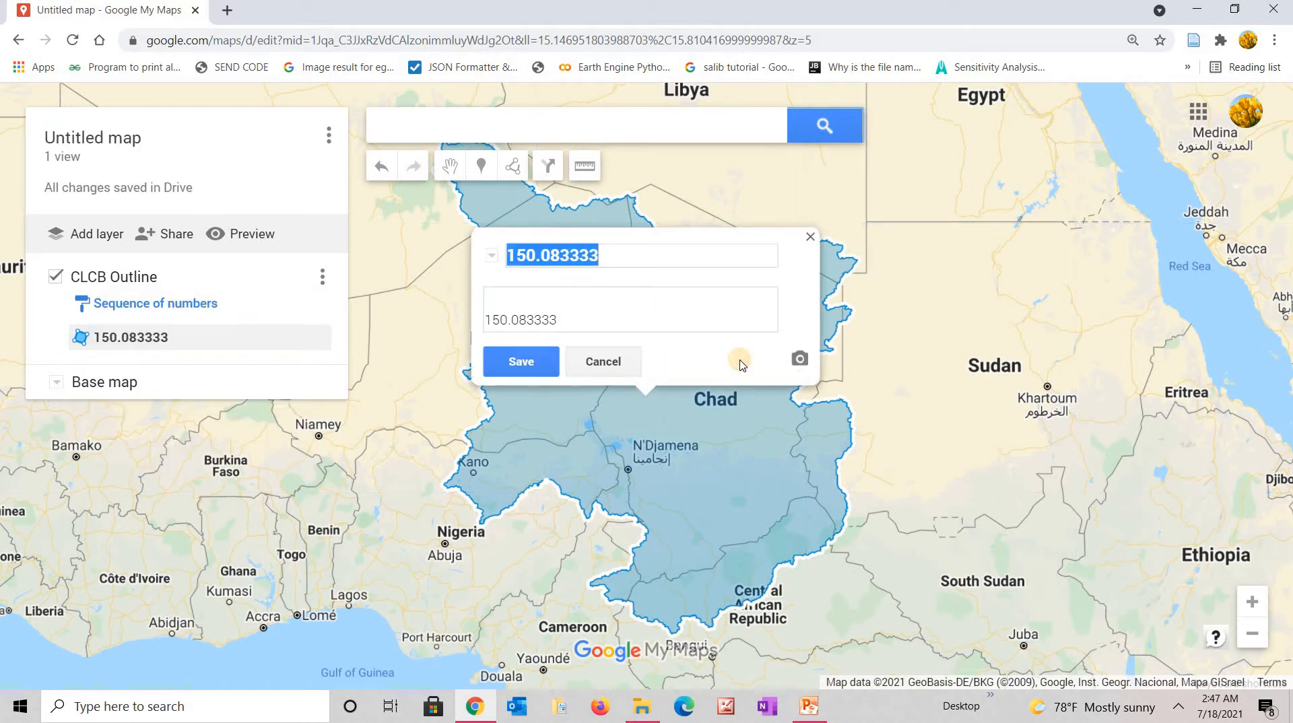
pyautogui.click(549, 318)
pyautogui.moveTo(549, 318); pyautogui.dragTo(340, 383)
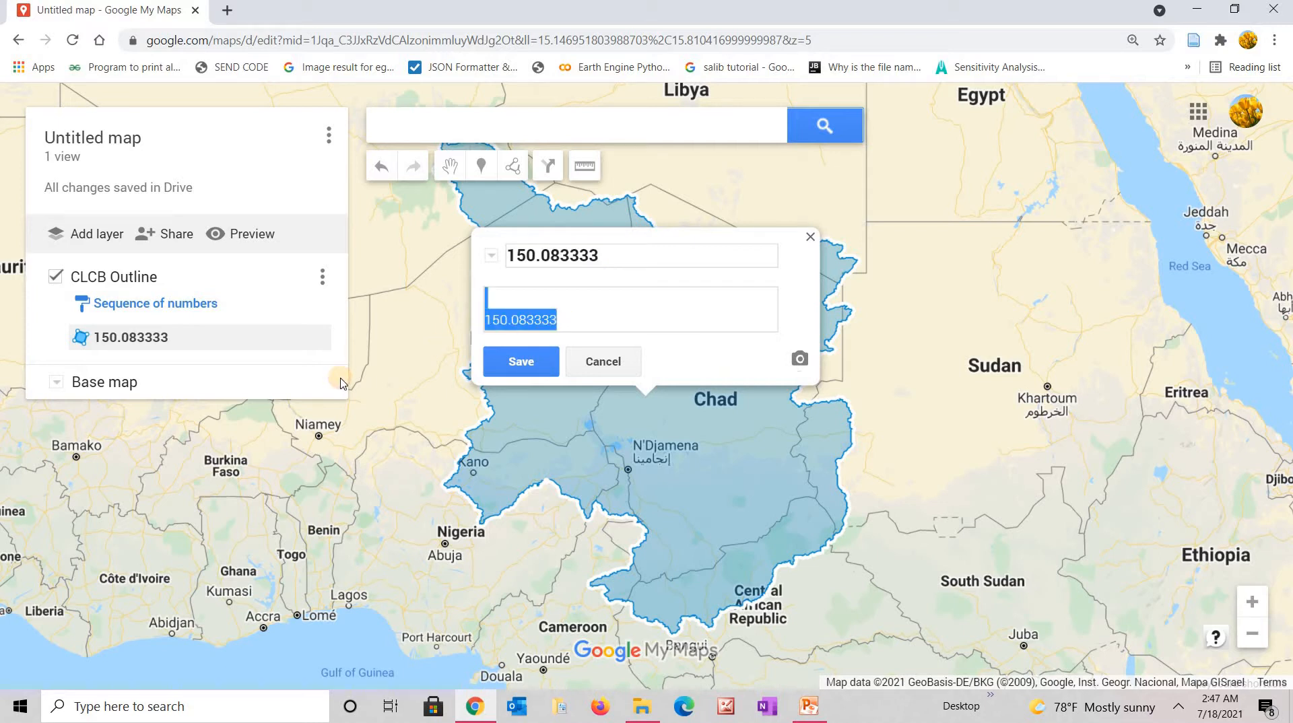
pyautogui.press('BackSpace')
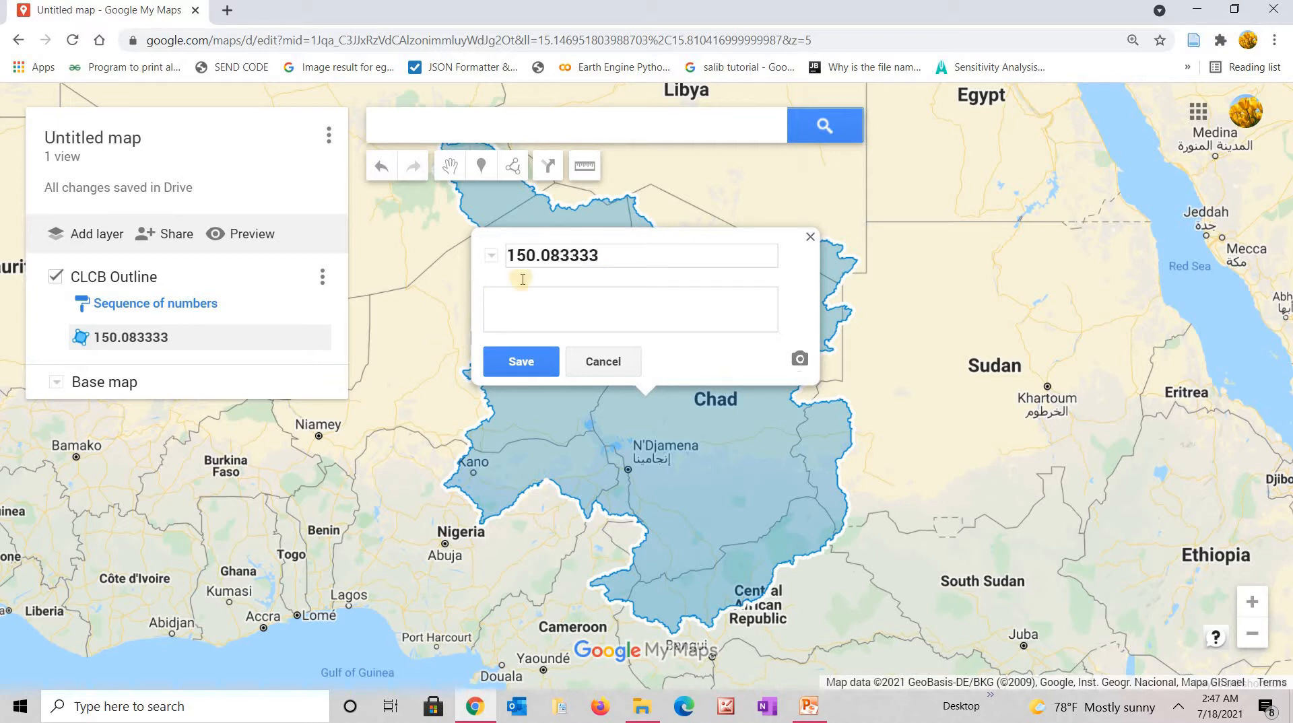
pyautogui.click(596, 256)
pyautogui.doubleClick(602, 256)
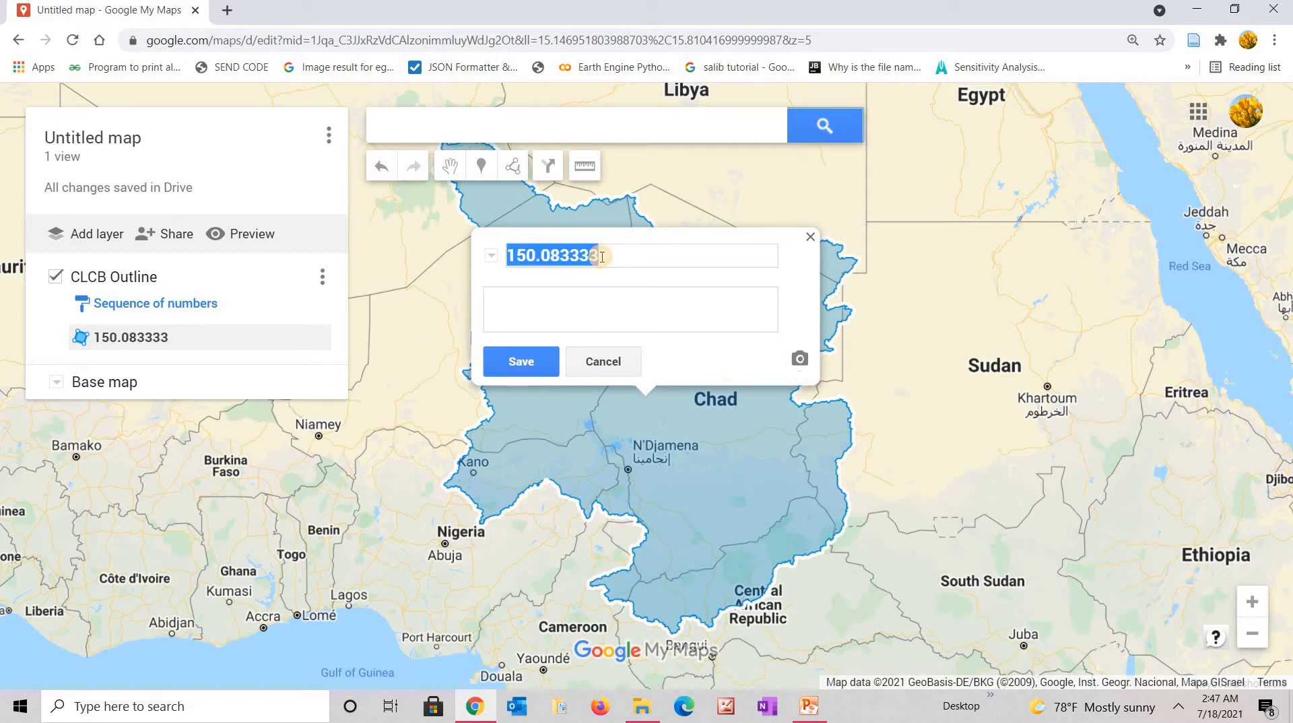
pyautogui.write('Boundary')
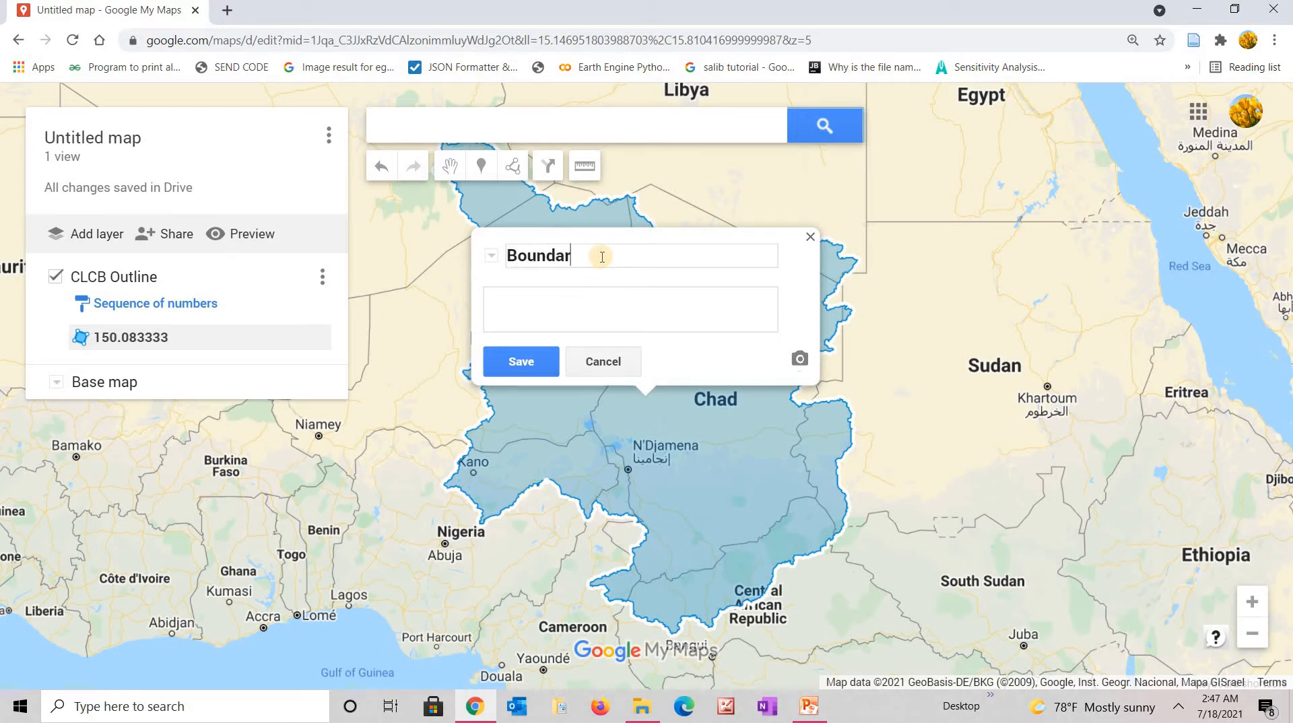
pyautogui.click(523, 366)
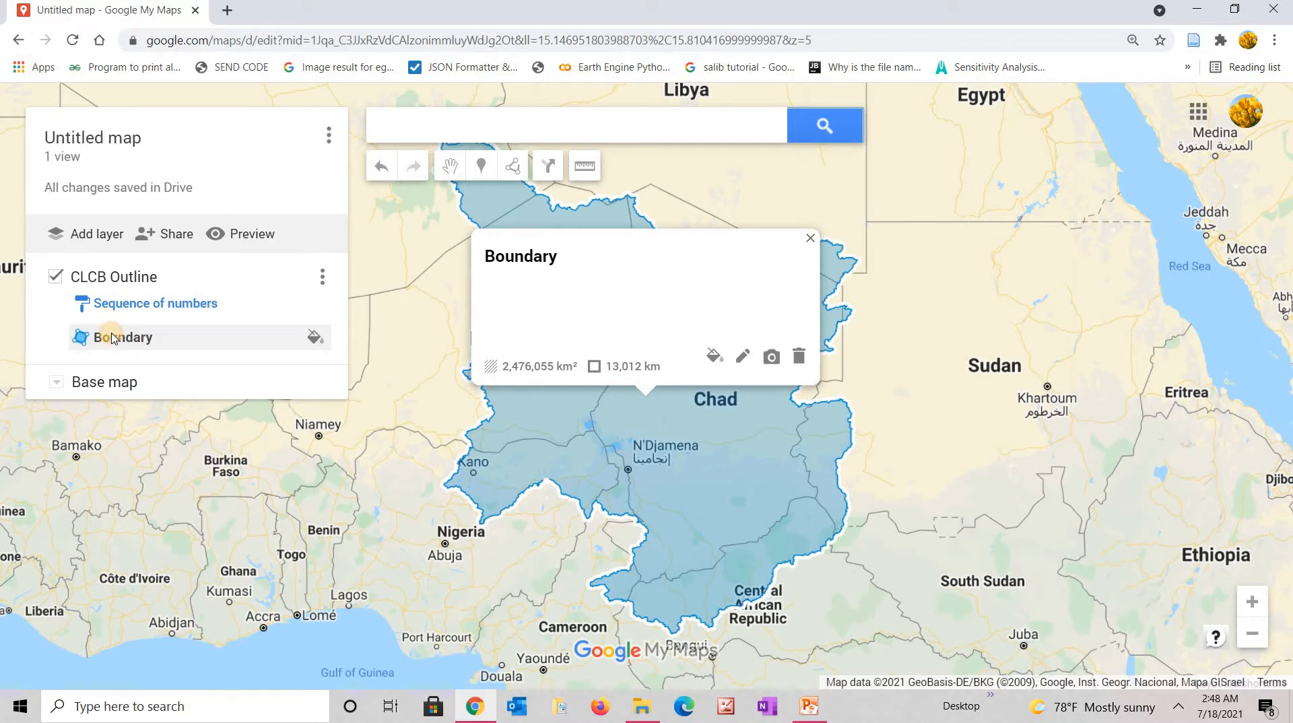
# Set the Boundary polygon's fill transparency to maximum in its style options.
pyautogui.click(316, 337)
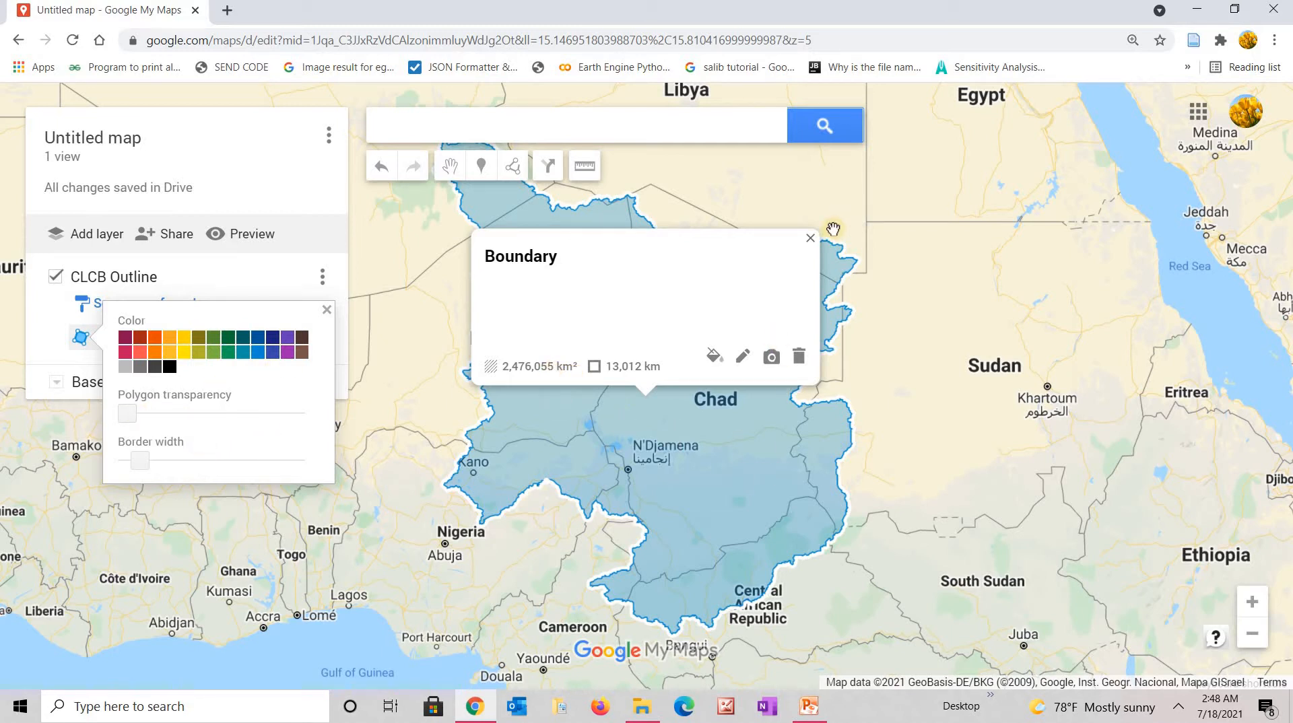
pyautogui.click(811, 239)
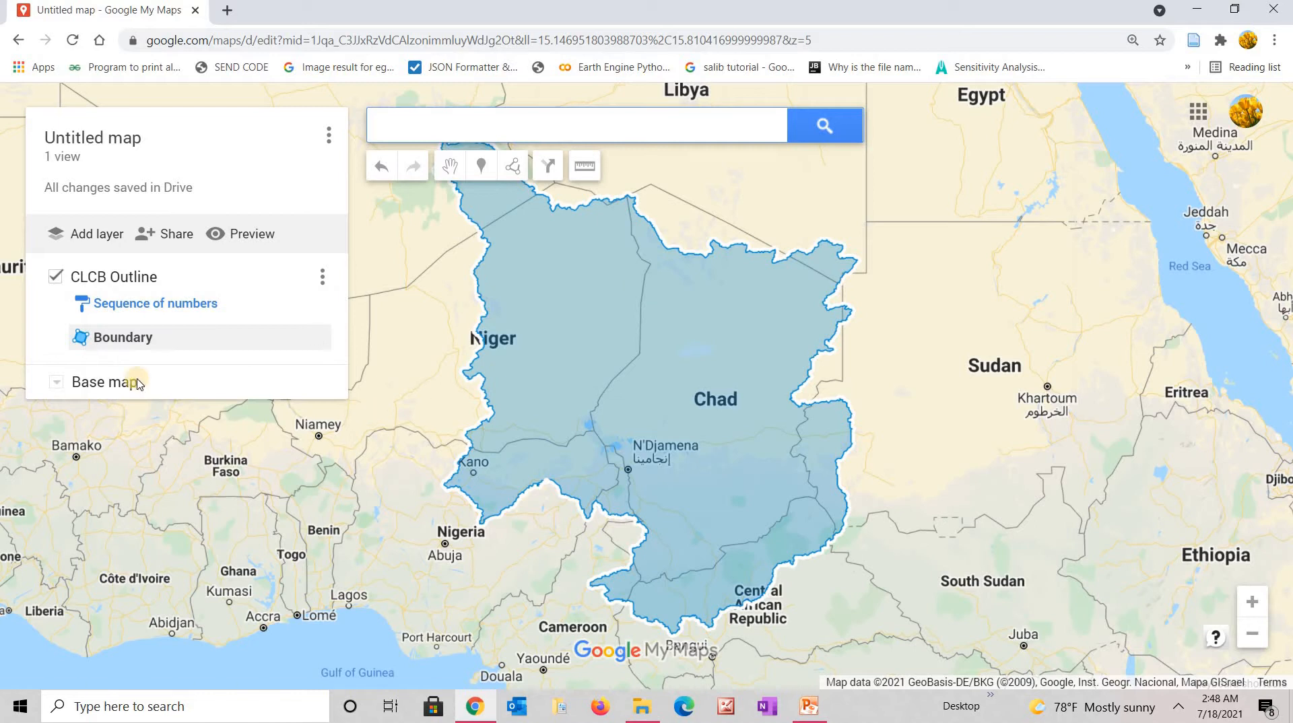
pyautogui.click(316, 339)
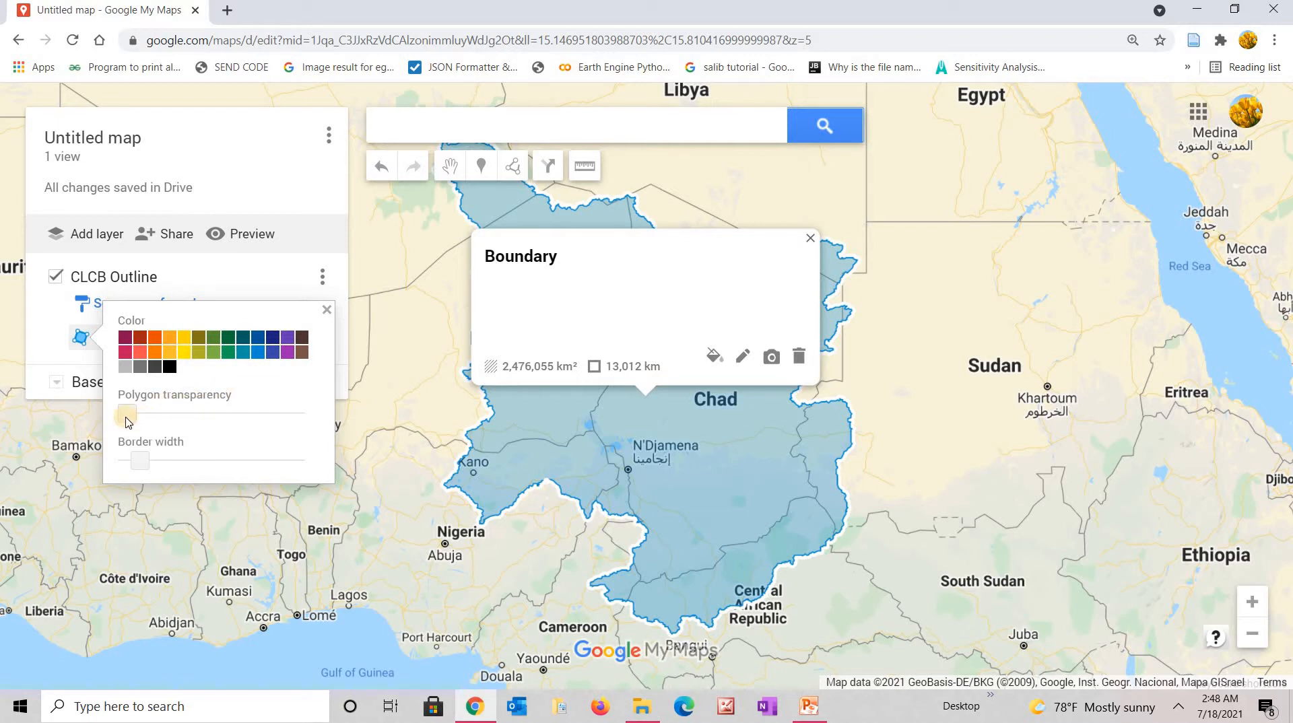
pyautogui.moveTo(130, 416); pyautogui.dragTo(302, 423)
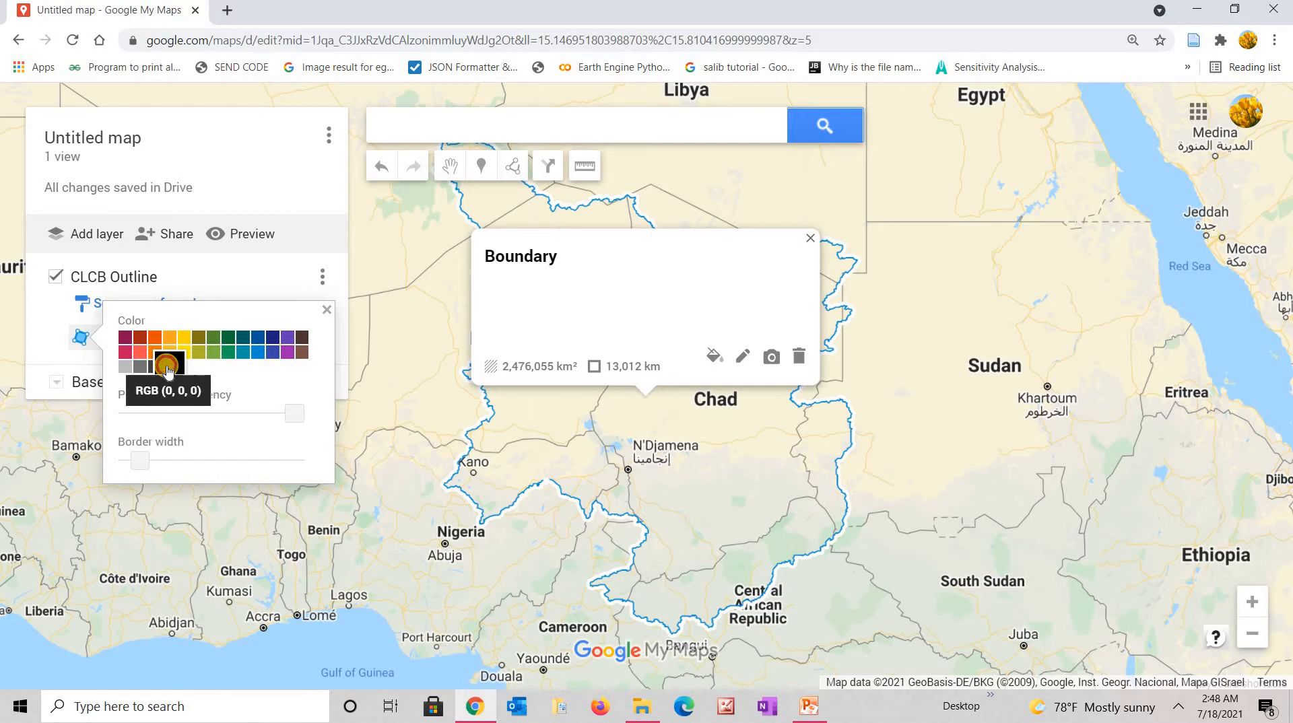
# Make the Boundary border black and wider, keeping polygon transparency at maximum.
pyautogui.click(167, 369)
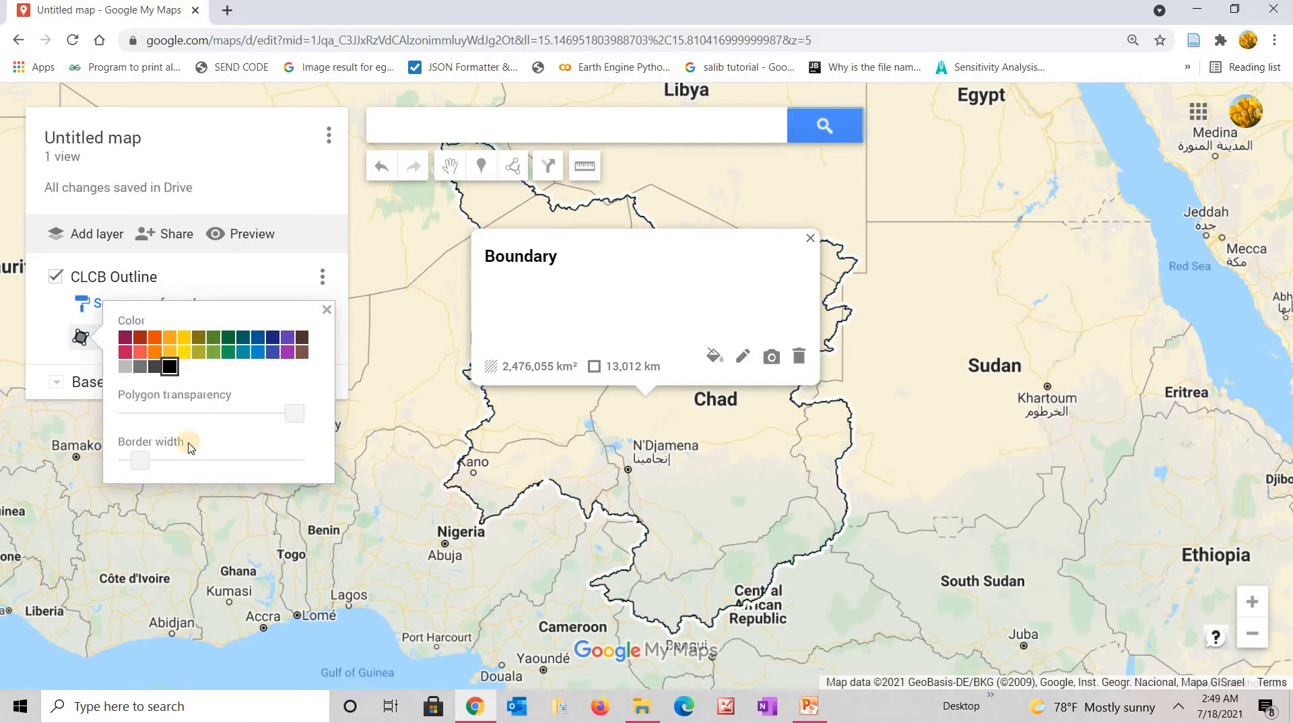
pyautogui.moveTo(141, 463)
pyautogui.mouseDown()
pyautogui.moveTo(240, 465)
pyautogui.moveTo(148, 462)
pyautogui.mouseUp()
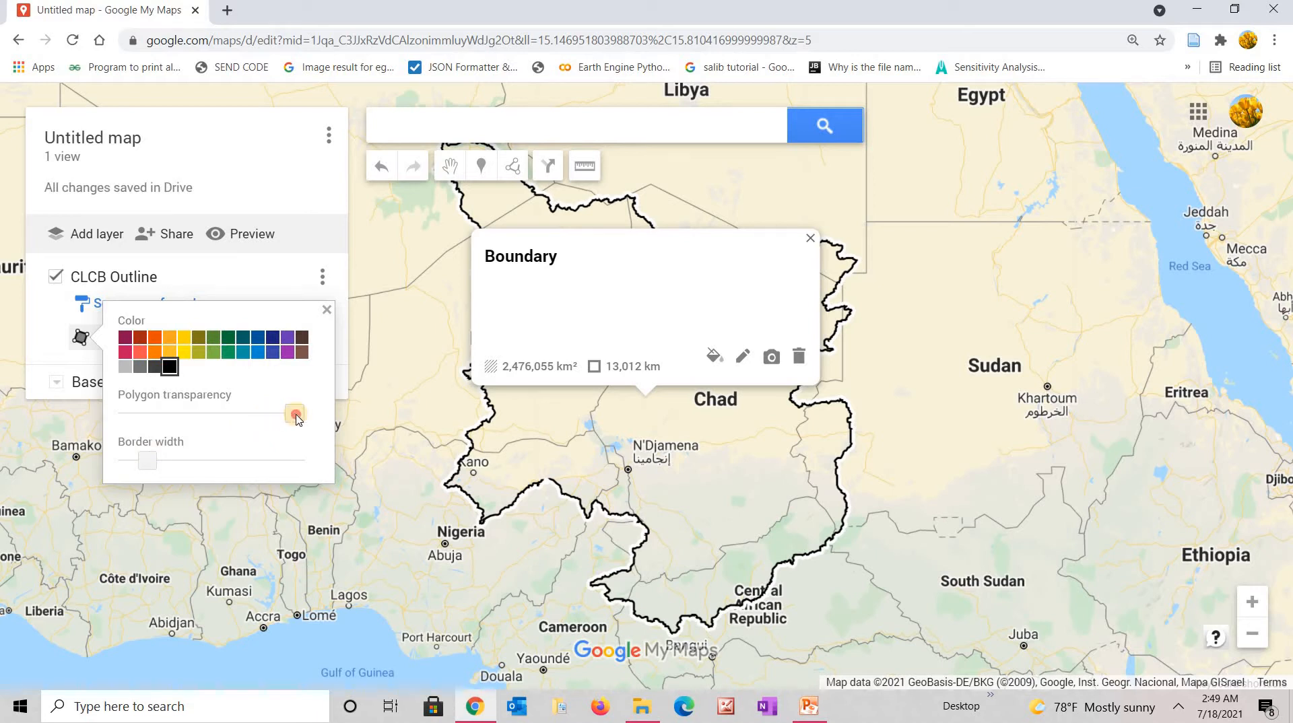
pyautogui.moveTo(295, 414); pyautogui.dragTo(201, 415)
pyautogui.moveTo(200, 415); pyautogui.dragTo(286, 418)
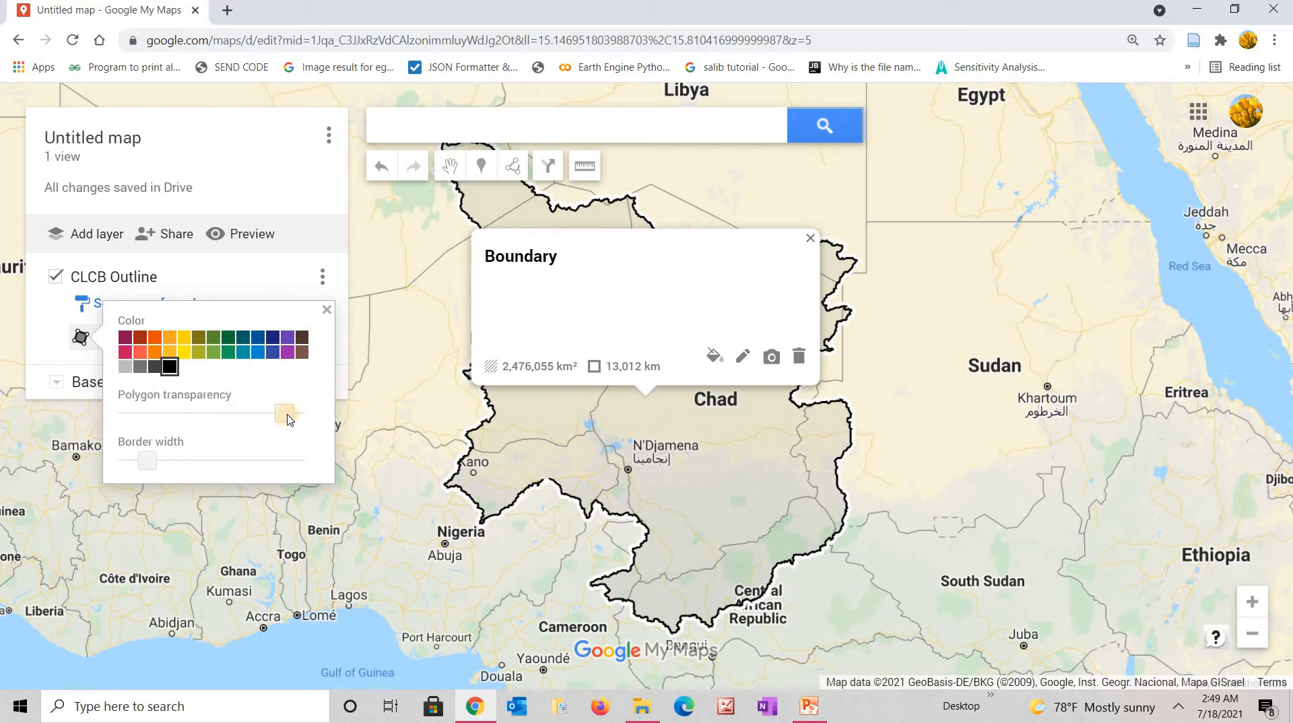
pyautogui.moveTo(286, 418); pyautogui.dragTo(318, 417)
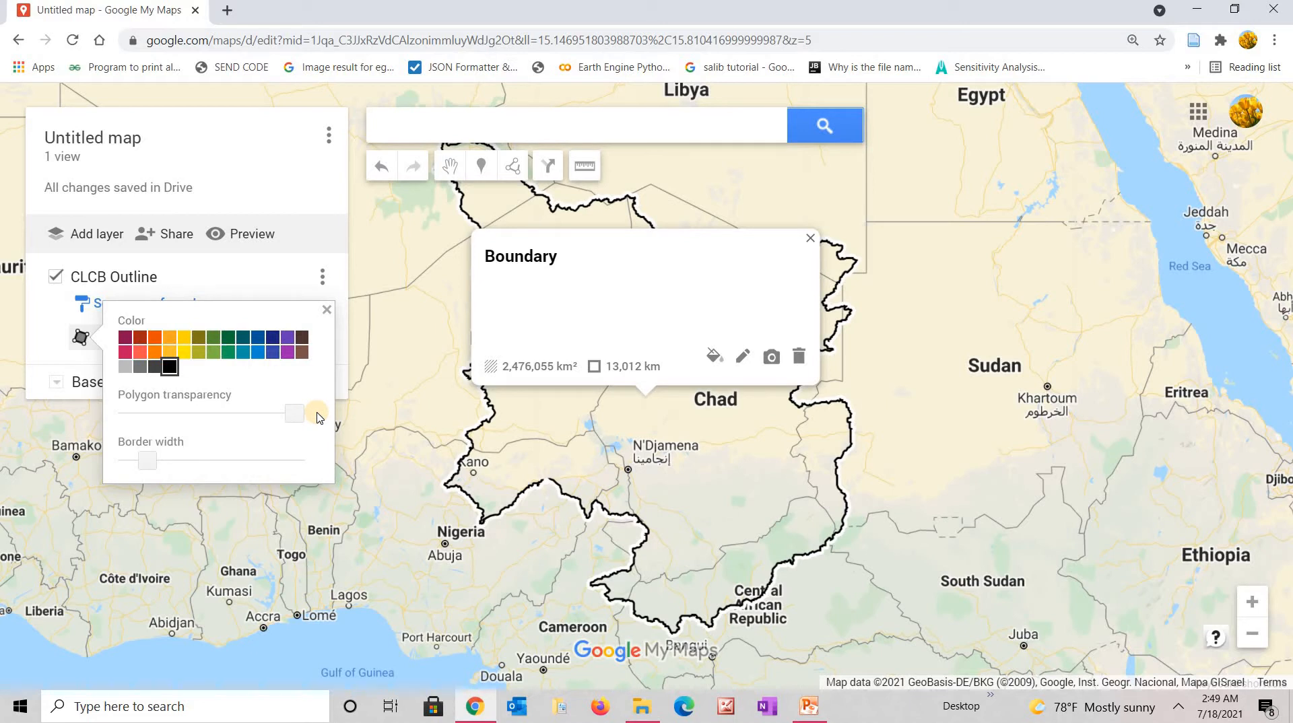
pyautogui.click(809, 240)
pyautogui.click(809, 239)
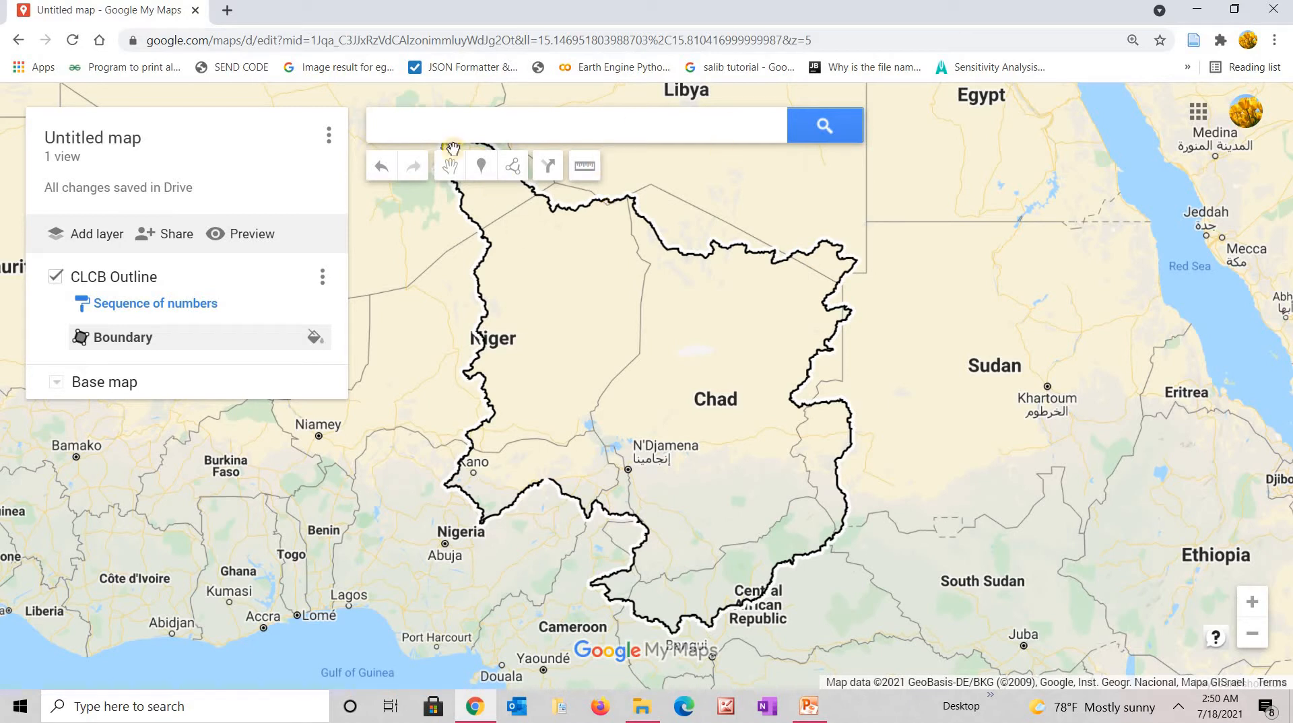
# Add a second, empty Untitled layer below CLCB Outline.
pyautogui.click(94, 239)
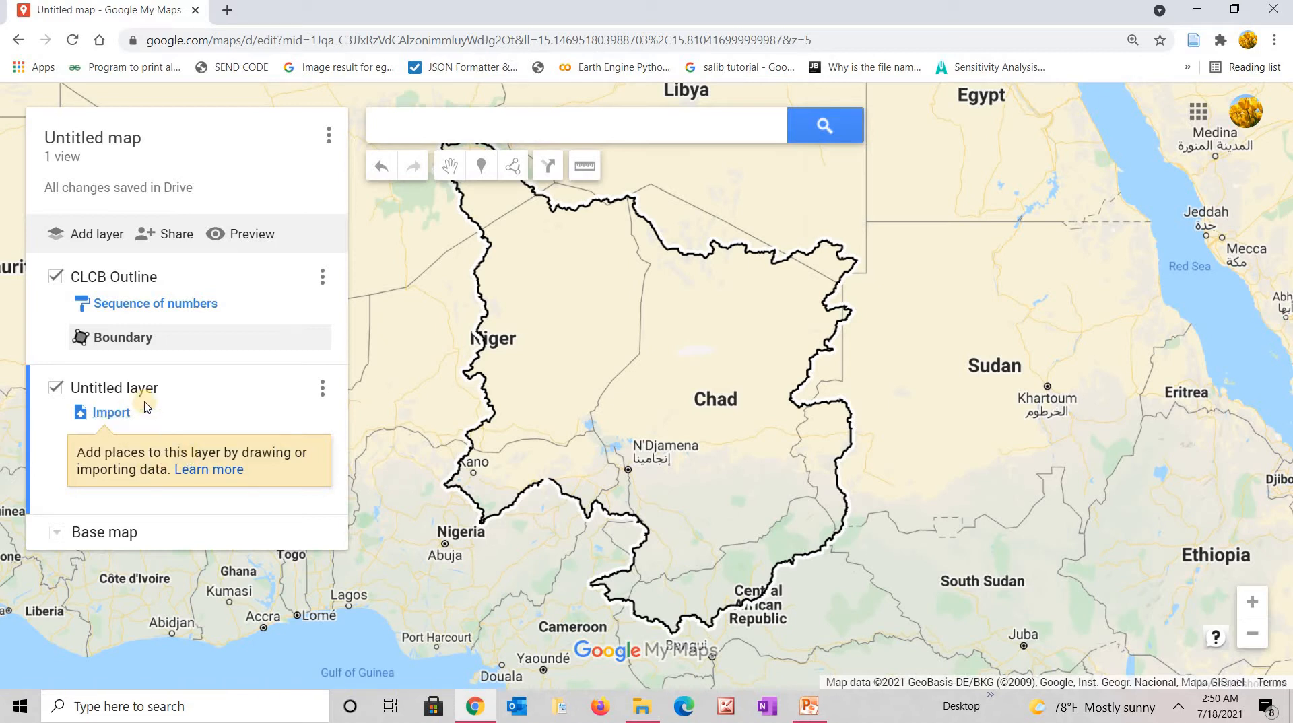
# Start importing a data file from the computer into the new layer, browsing the GIST Data folder.
pyautogui.click(112, 413)
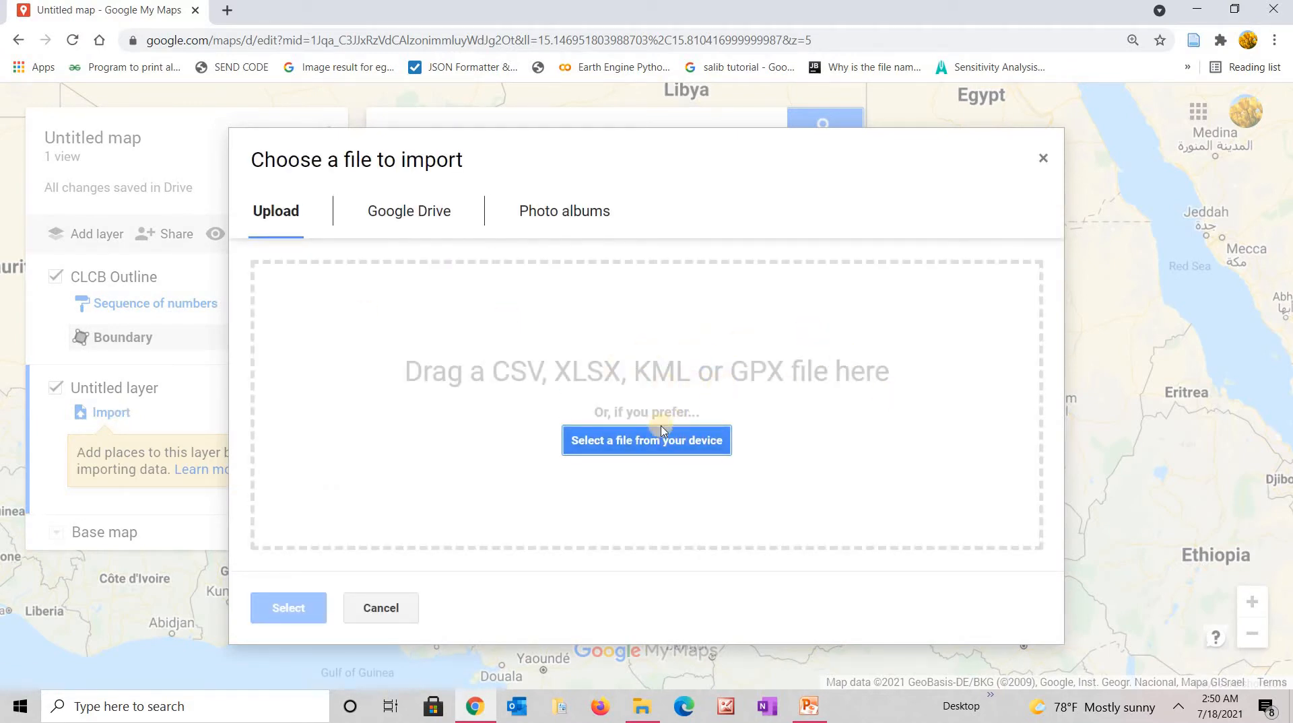
pyautogui.click(646, 446)
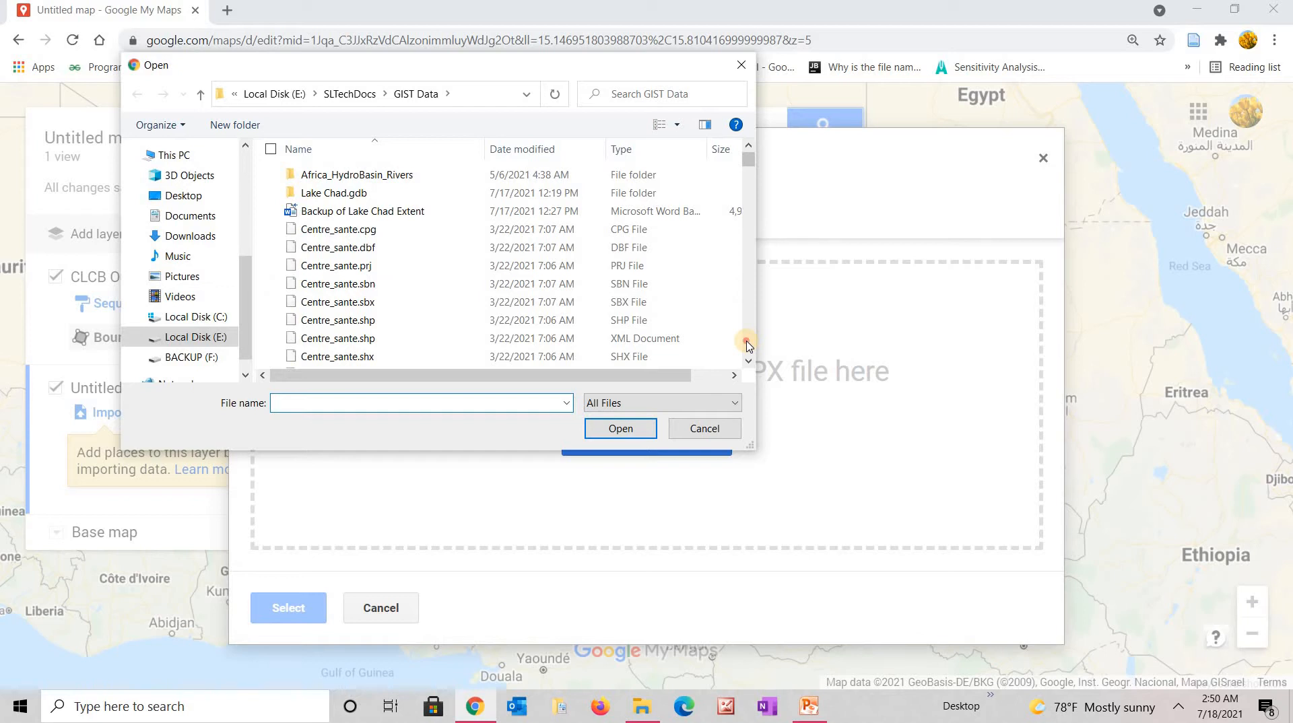
pyautogui.scroll(-10, 747, 345)
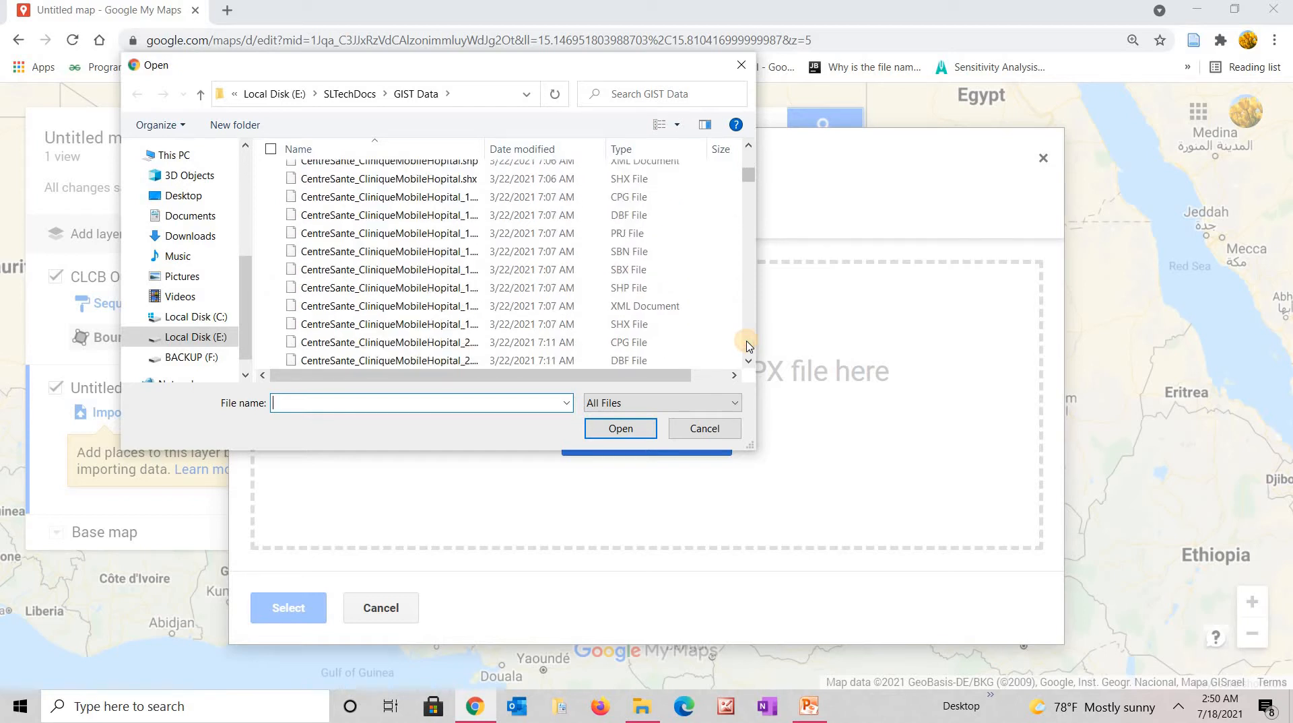
pyautogui.scroll(-7, 747, 345)
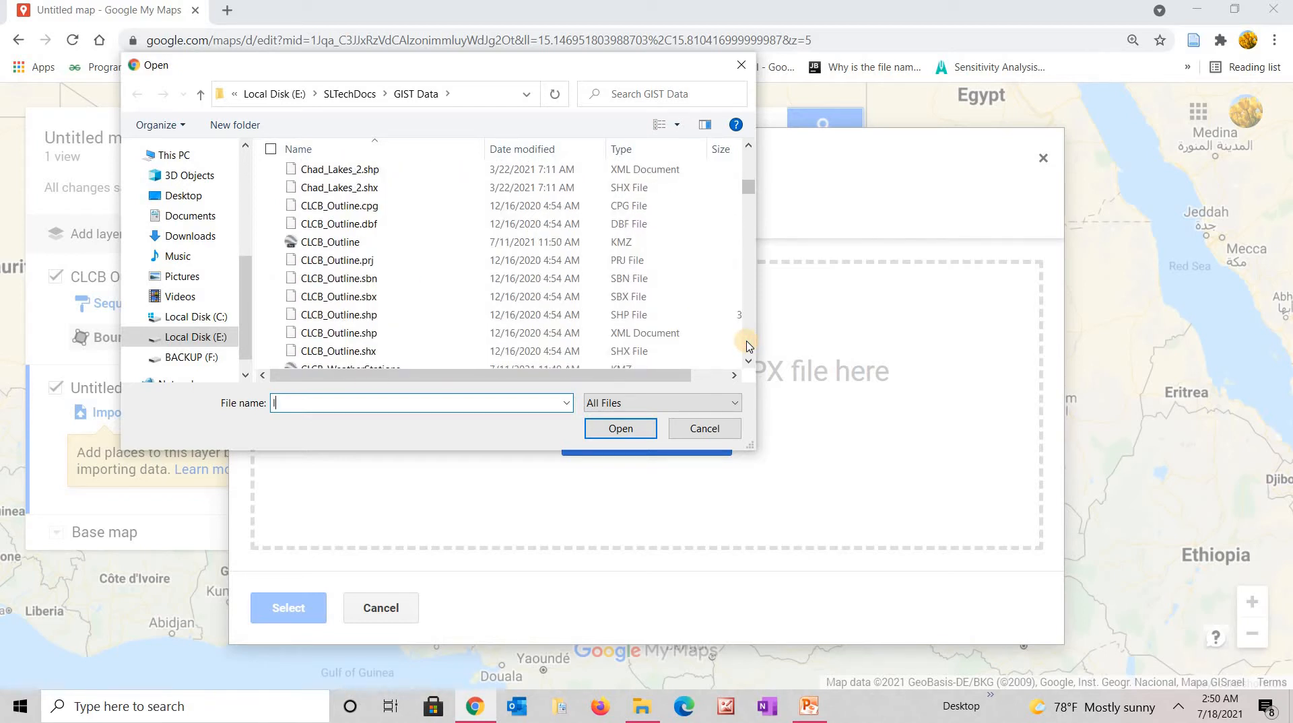
pyautogui.click(714, 315)
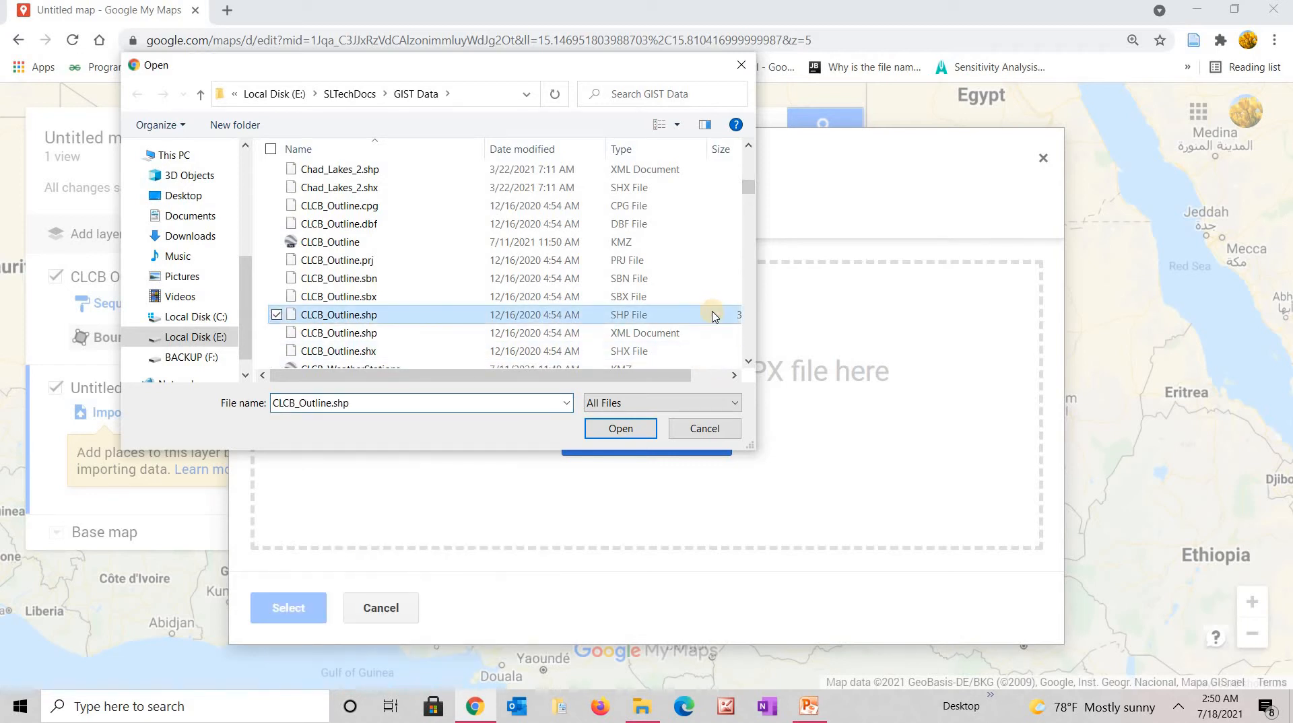
# Select the LCB Weather Stations spreadsheet in the GIST Data file list.
pyautogui.press('l')
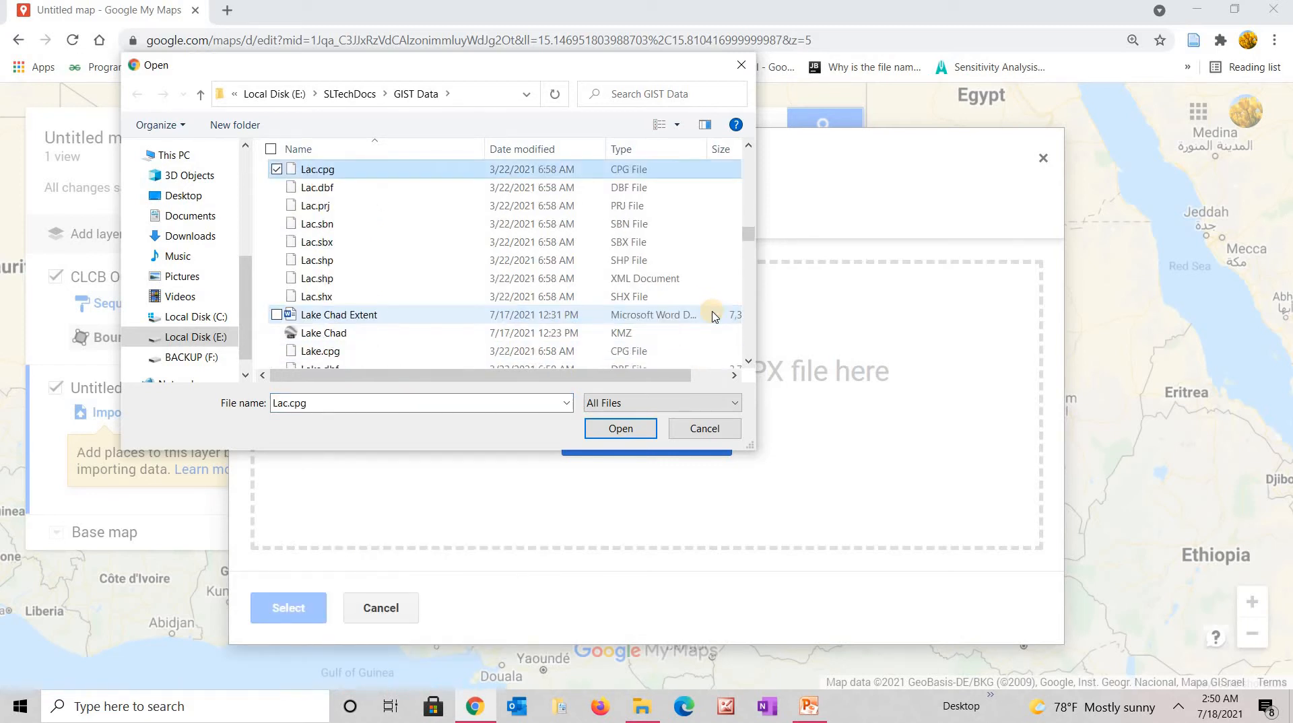
pyautogui.press('Down')
pyautogui.press('Down')
pyautogui.press('Down')
pyautogui.press('Down')
pyautogui.press('Down')
pyautogui.press('Down')
pyautogui.press('Down')
pyautogui.press('Down')
pyautogui.press('Down')
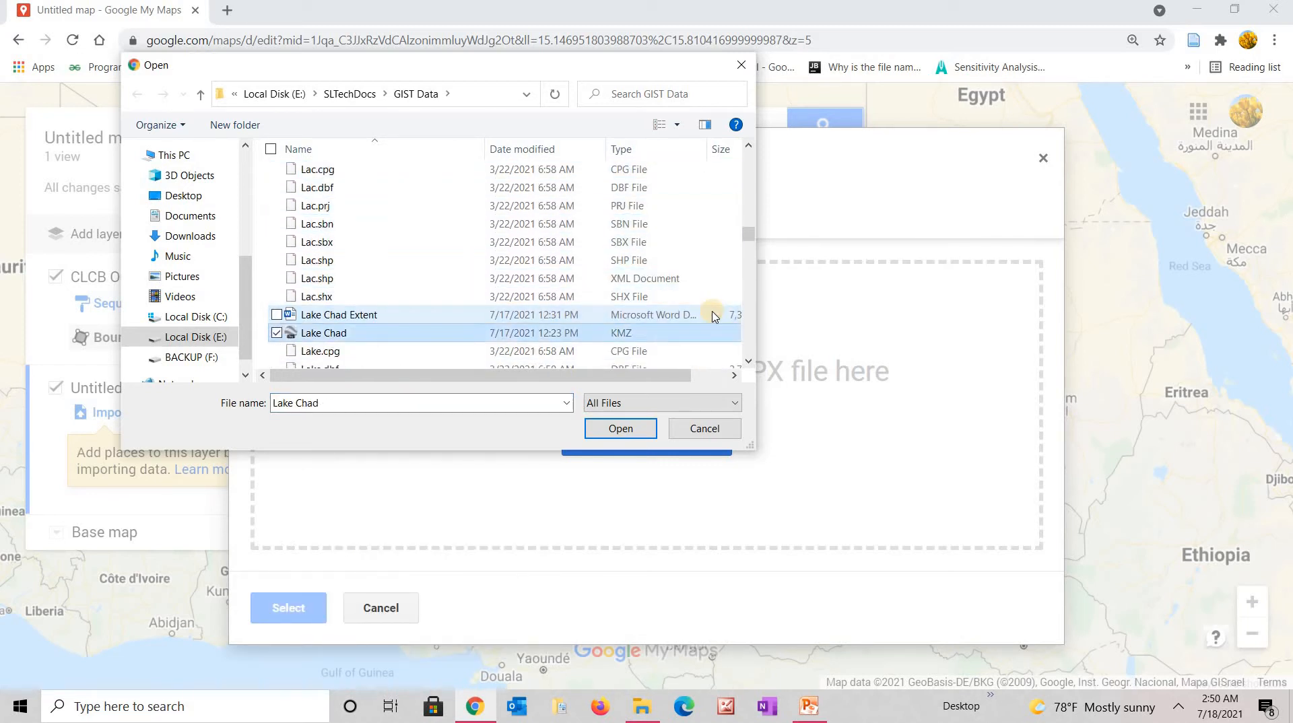
pyautogui.press('Down')
pyautogui.press('Down')
pyautogui.press('Down')
pyautogui.press('Down')
pyautogui.press('Down')
pyautogui.press('Down')
pyautogui.press('Down')
pyautogui.press('Down')
pyautogui.press('Down')
pyautogui.press('Down')
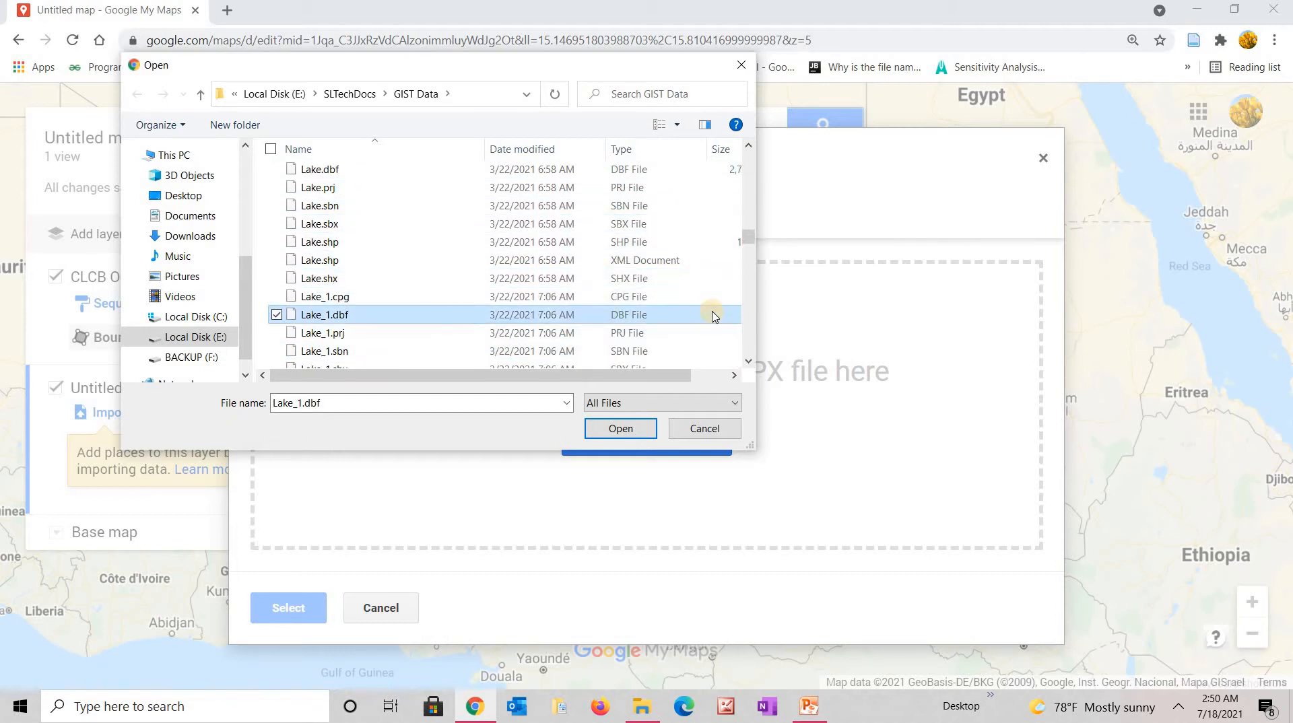
pyautogui.press('Down')
pyautogui.press('Down')
pyautogui.press('Down')
pyautogui.press('Down')
pyautogui.press('Down')
pyautogui.press('Down')
pyautogui.press('Down')
pyautogui.press('Down')
pyautogui.press('Down')
pyautogui.press('Down')
pyautogui.press('Down')
pyautogui.press('Down')
pyautogui.press('Down')
pyautogui.press('Down')
pyautogui.press('Down')
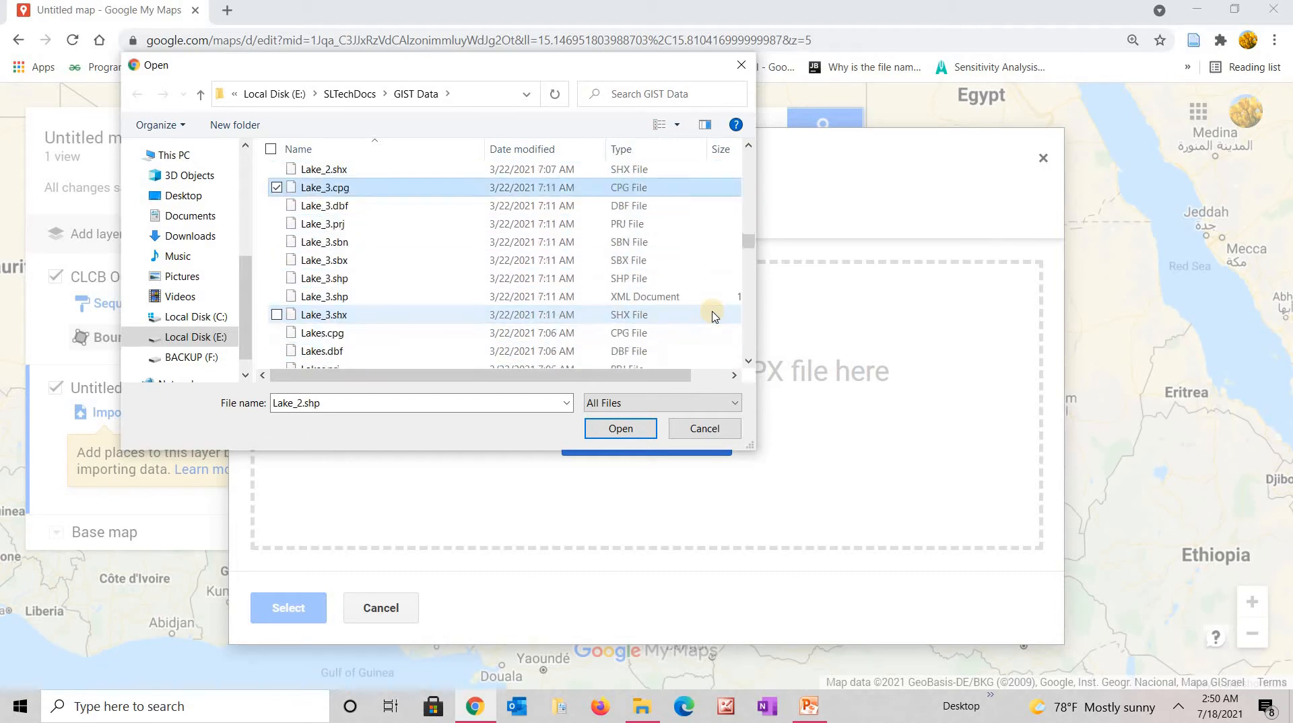
pyautogui.press('Down')
pyautogui.press('Down')
pyautogui.press('Down')
pyautogui.press('Down')
pyautogui.press('Down')
pyautogui.press('Down')
pyautogui.press('Down')
pyautogui.press('Down')
pyautogui.press('Down')
pyautogui.press('Down')
pyautogui.press('Down')
pyautogui.press('Down')
pyautogui.press('Down')
pyautogui.press('Down')
pyautogui.press('Down')
pyautogui.press('Down')
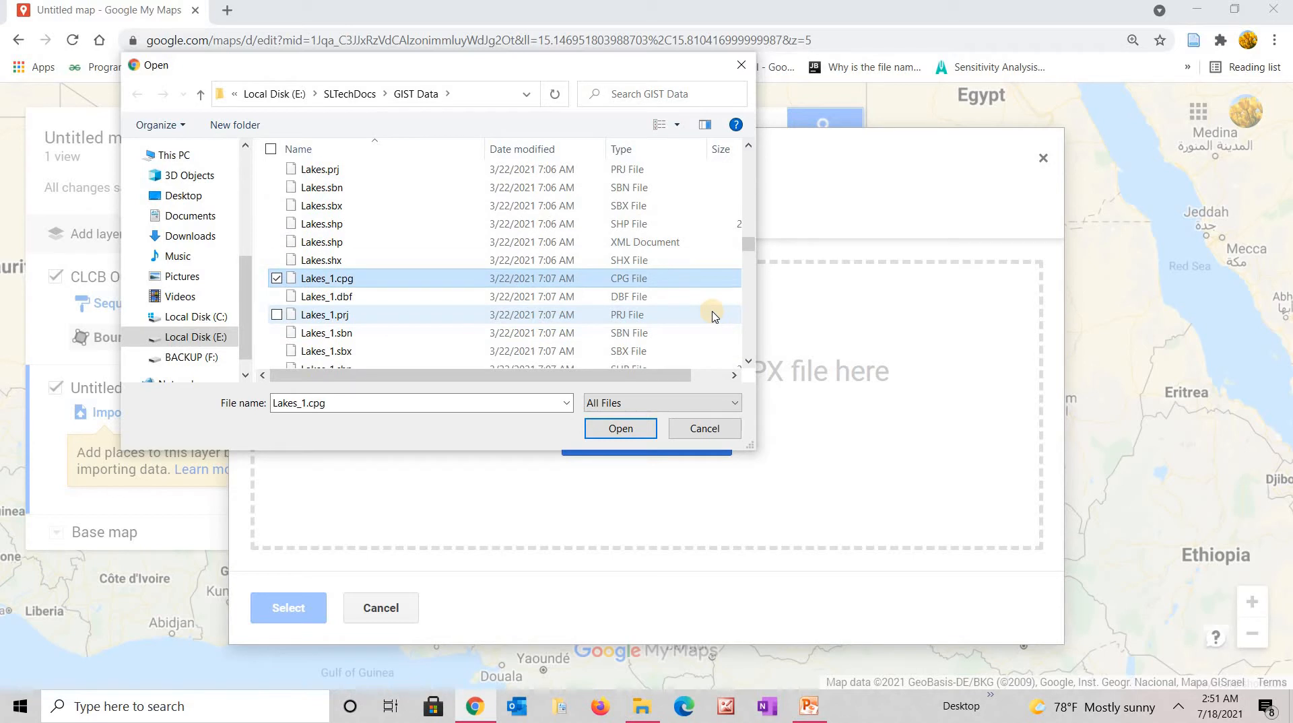
pyautogui.press('Down')
pyautogui.press('Down')
pyautogui.press('Down')
pyautogui.press('Down')
pyautogui.press('Down')
pyautogui.press('Down')
pyautogui.press('Down')
pyautogui.press('Down')
pyautogui.press('Down')
pyautogui.press('Down')
pyautogui.press('Down')
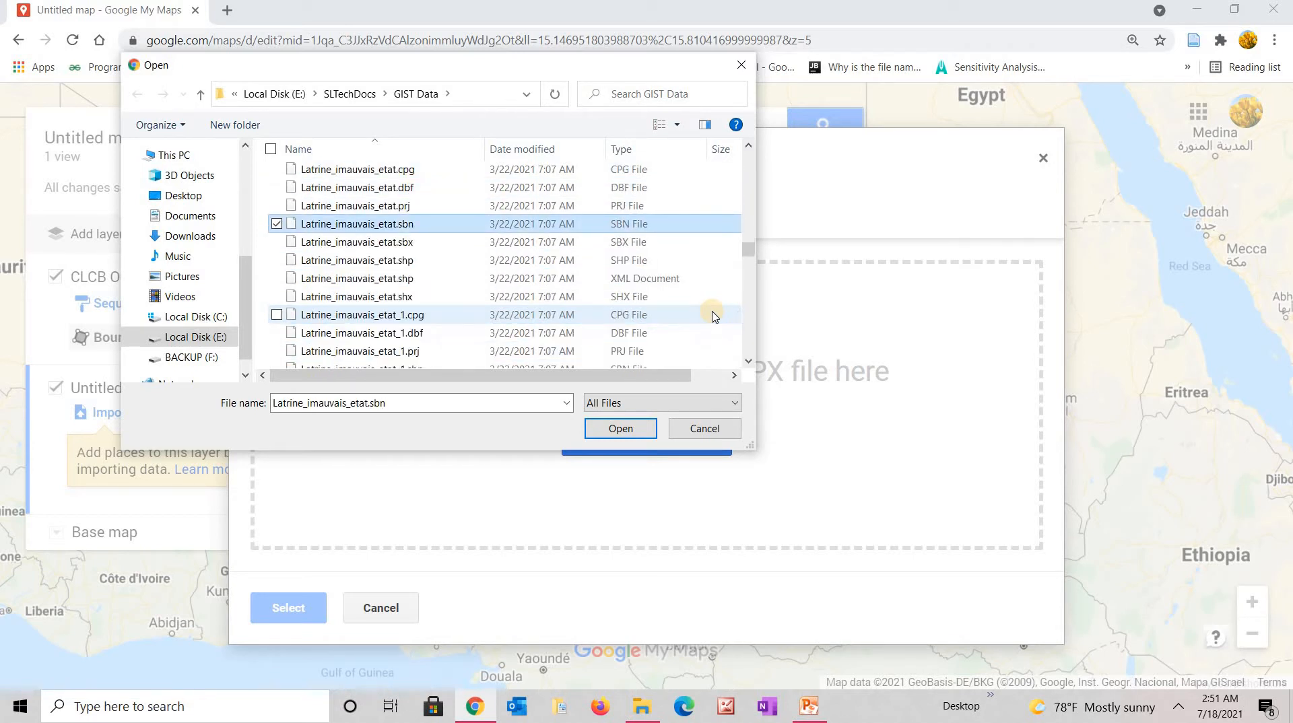
pyautogui.press('Down')
pyautogui.press('Down')
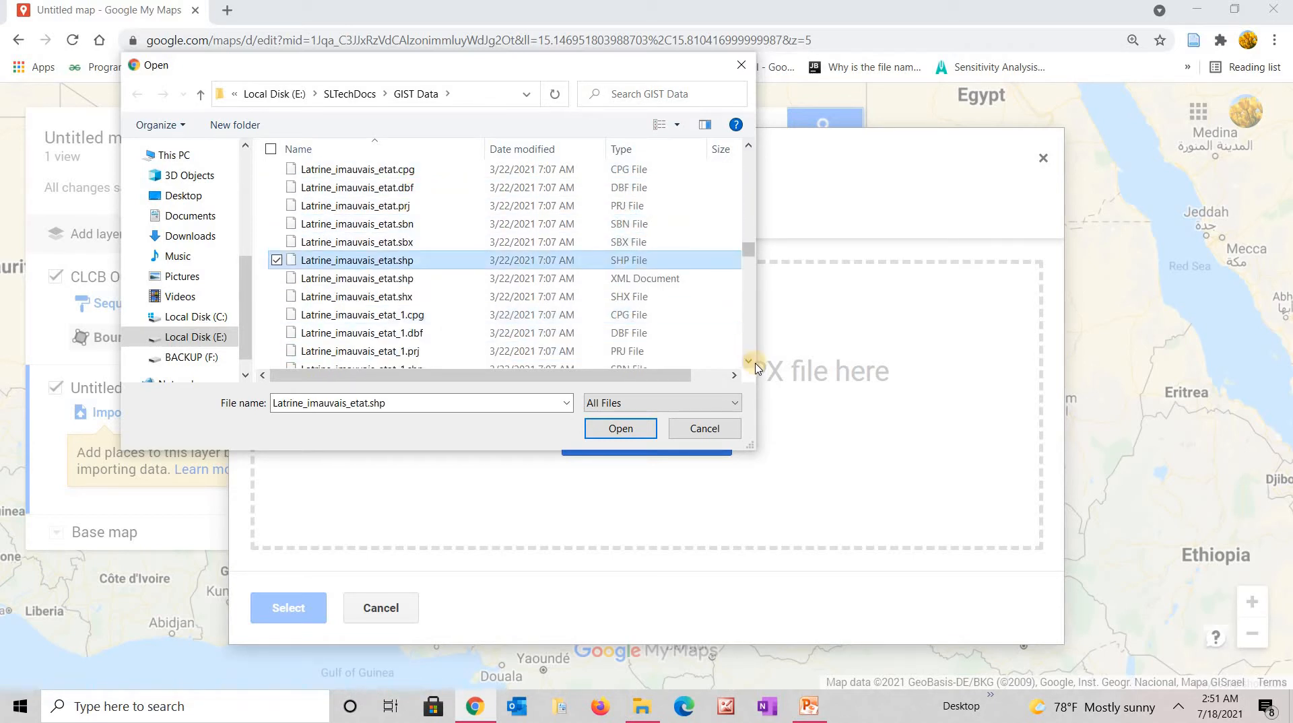
pyautogui.moveTo(751, 364); pyautogui.dragTo(751, 364)
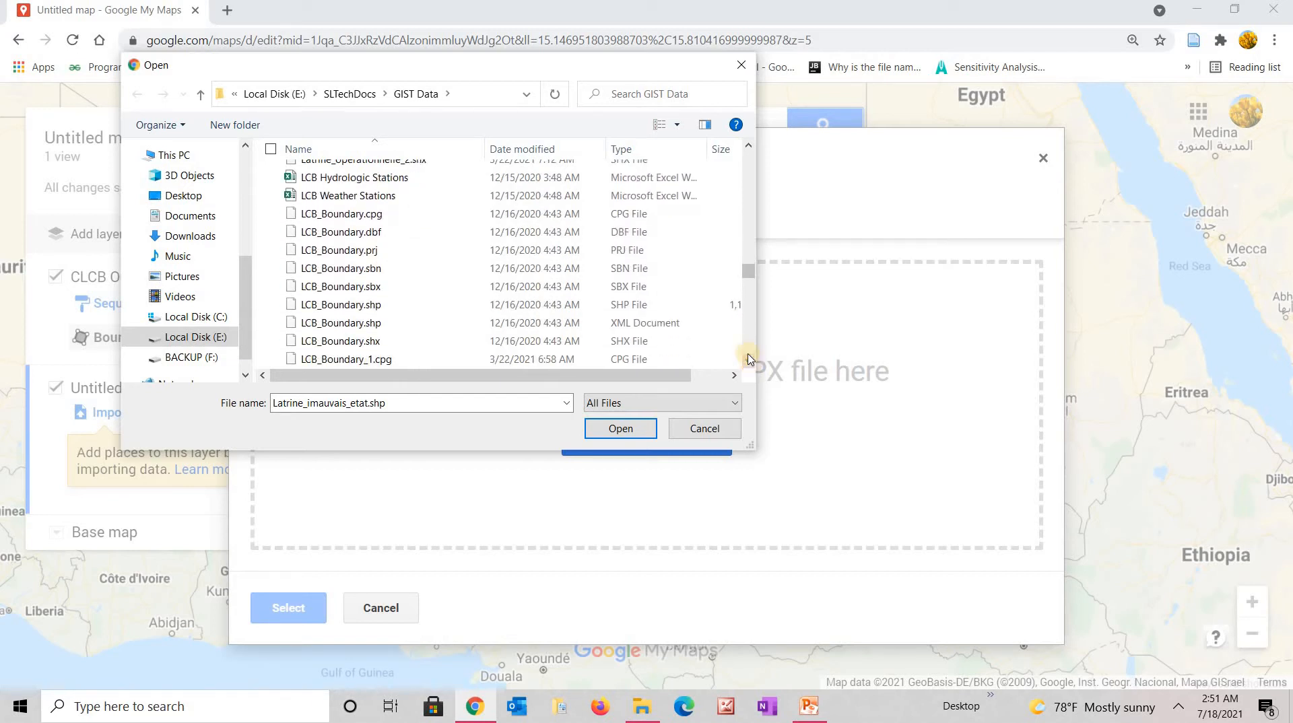
pyautogui.click(332, 202)
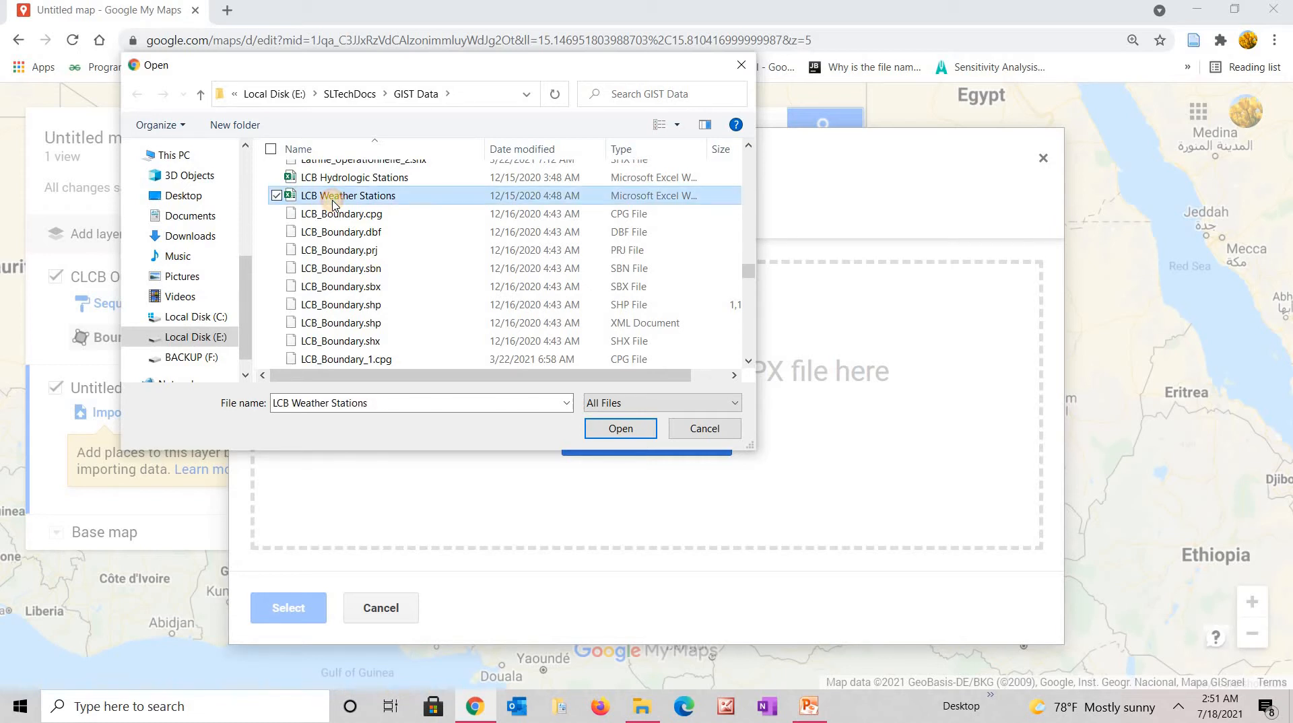
# Import LCB Weather Stations, placing markers by lat and lon and titling them by SiteName.
pyautogui.click(616, 430)
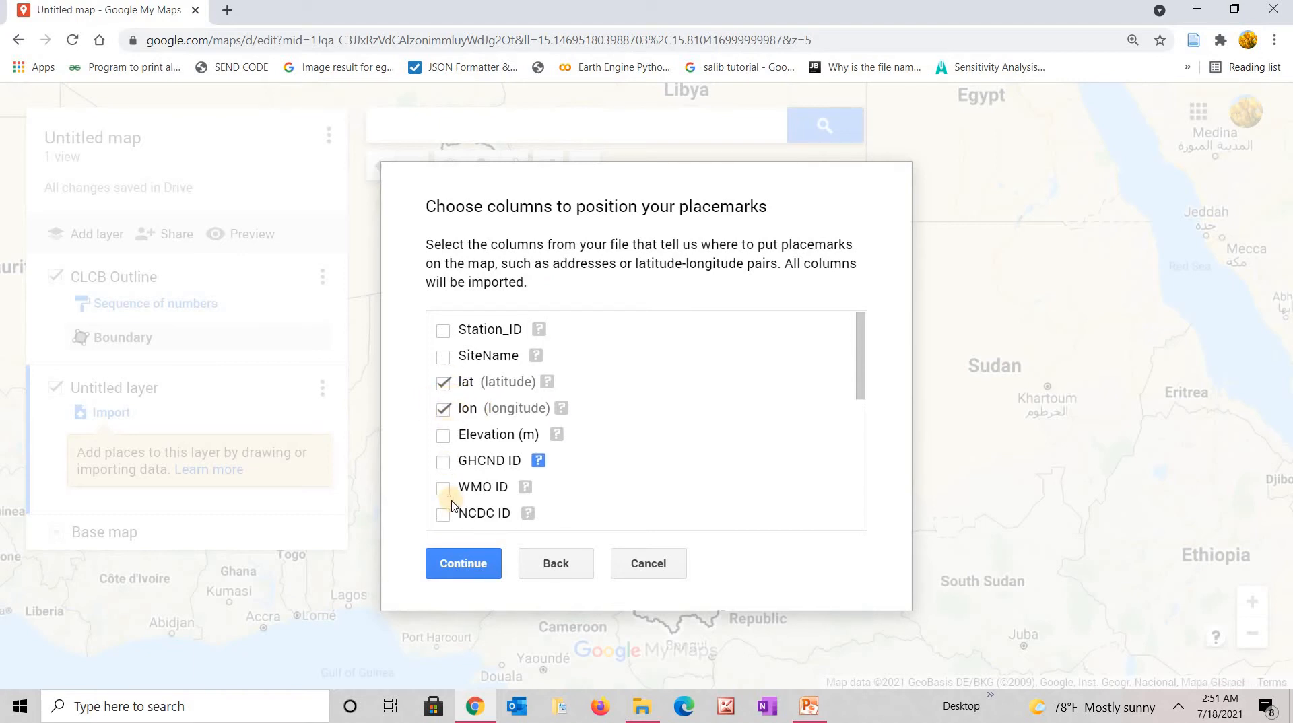
pyautogui.click(466, 564)
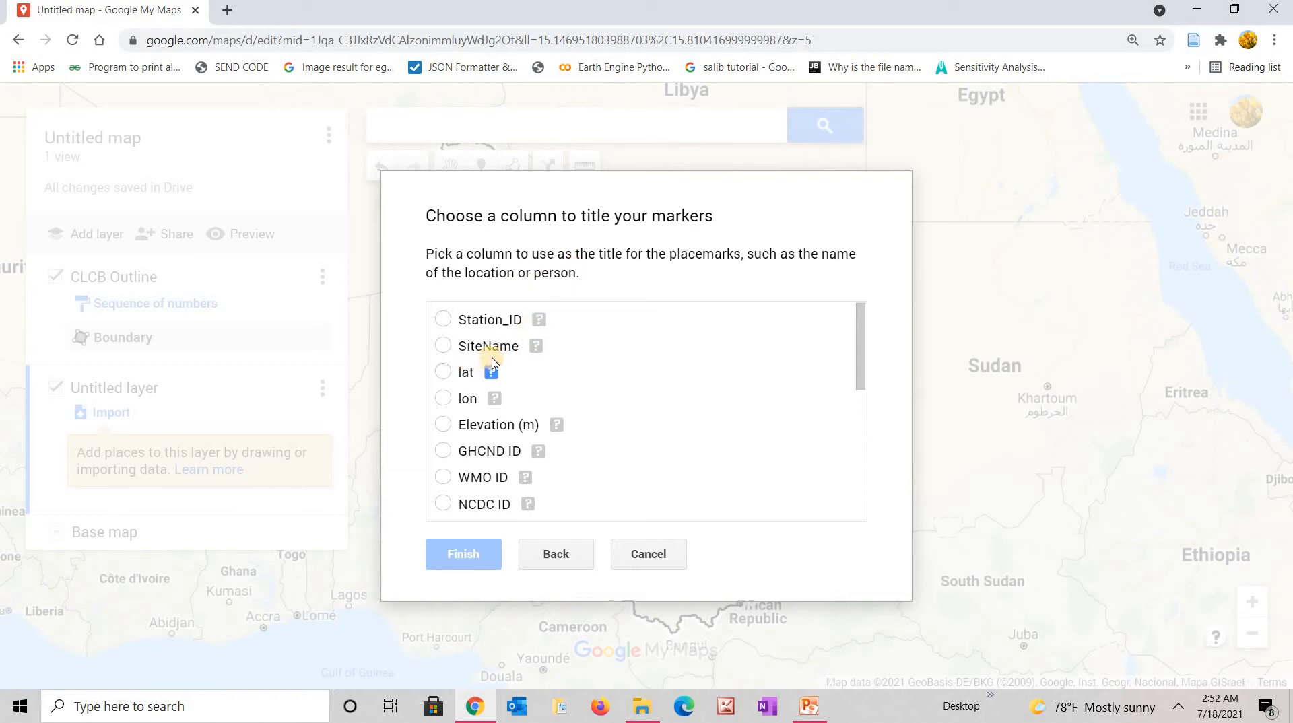
pyautogui.click(444, 346)
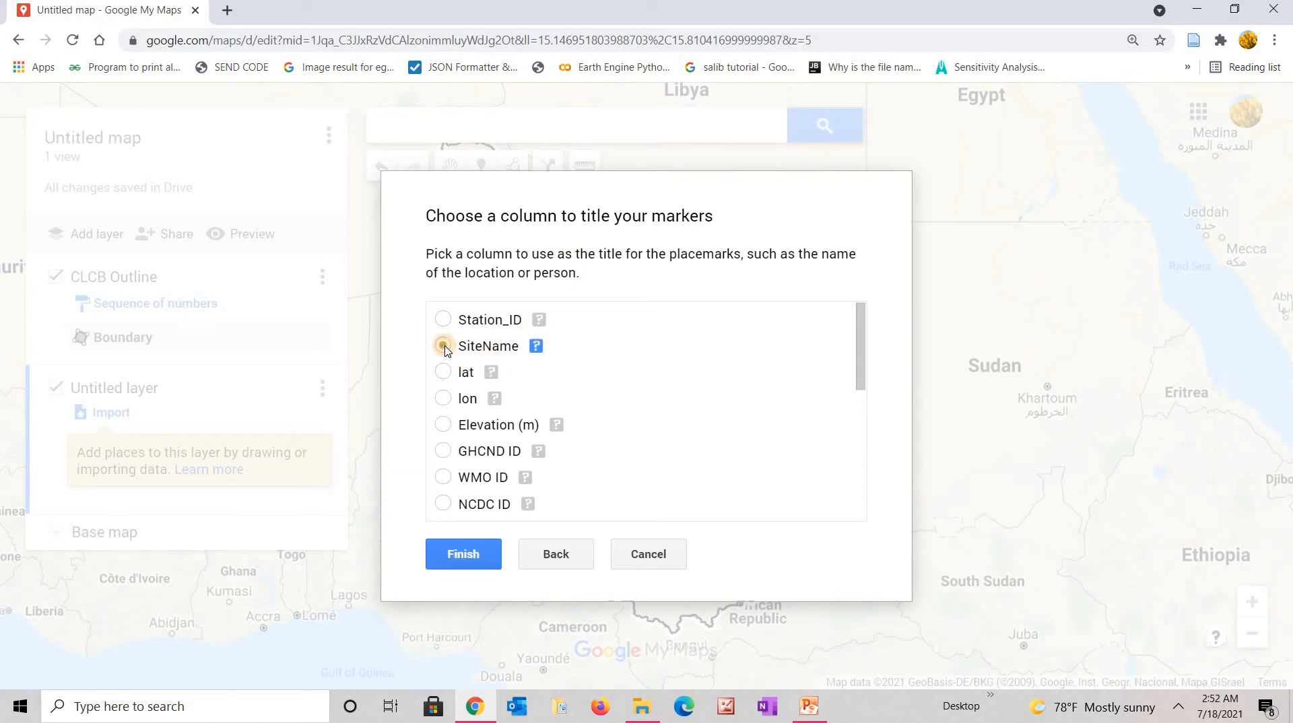
pyautogui.click(455, 558)
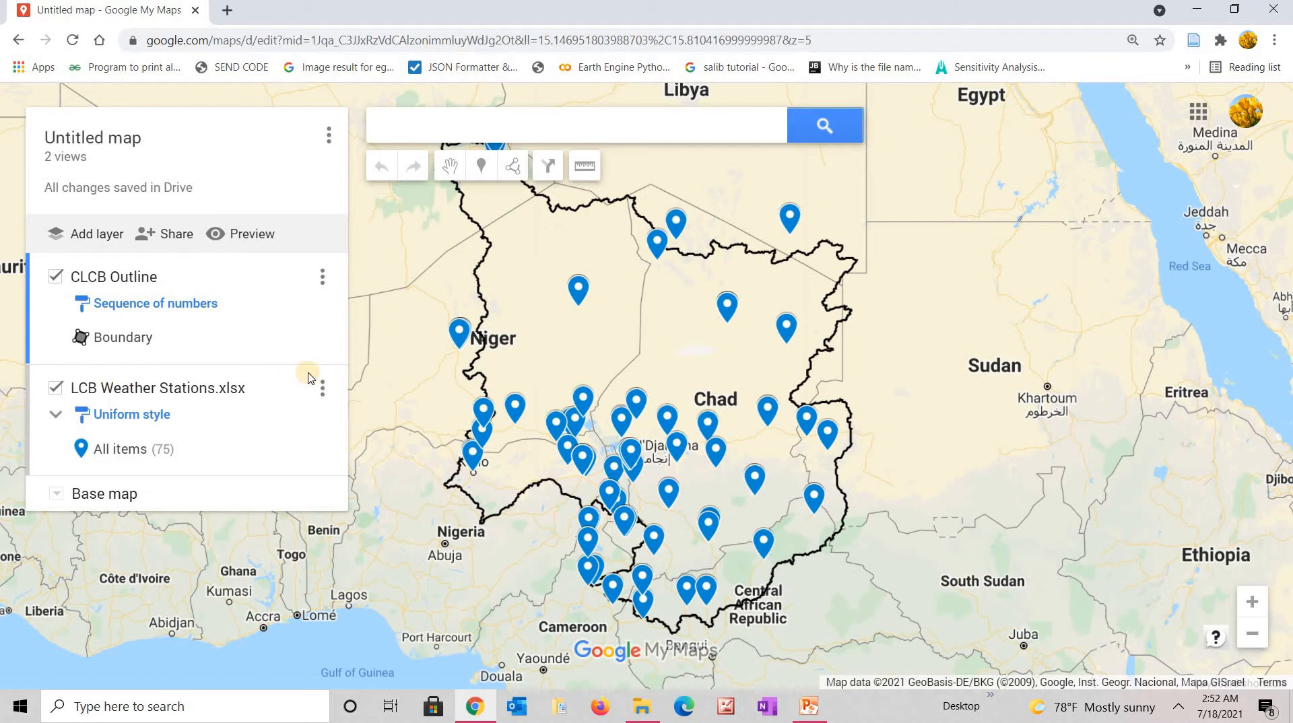
# Rename the imported layer to 'Weather Stations', dropping the LCB prefix and .xlsx.
pyautogui.click(323, 389)
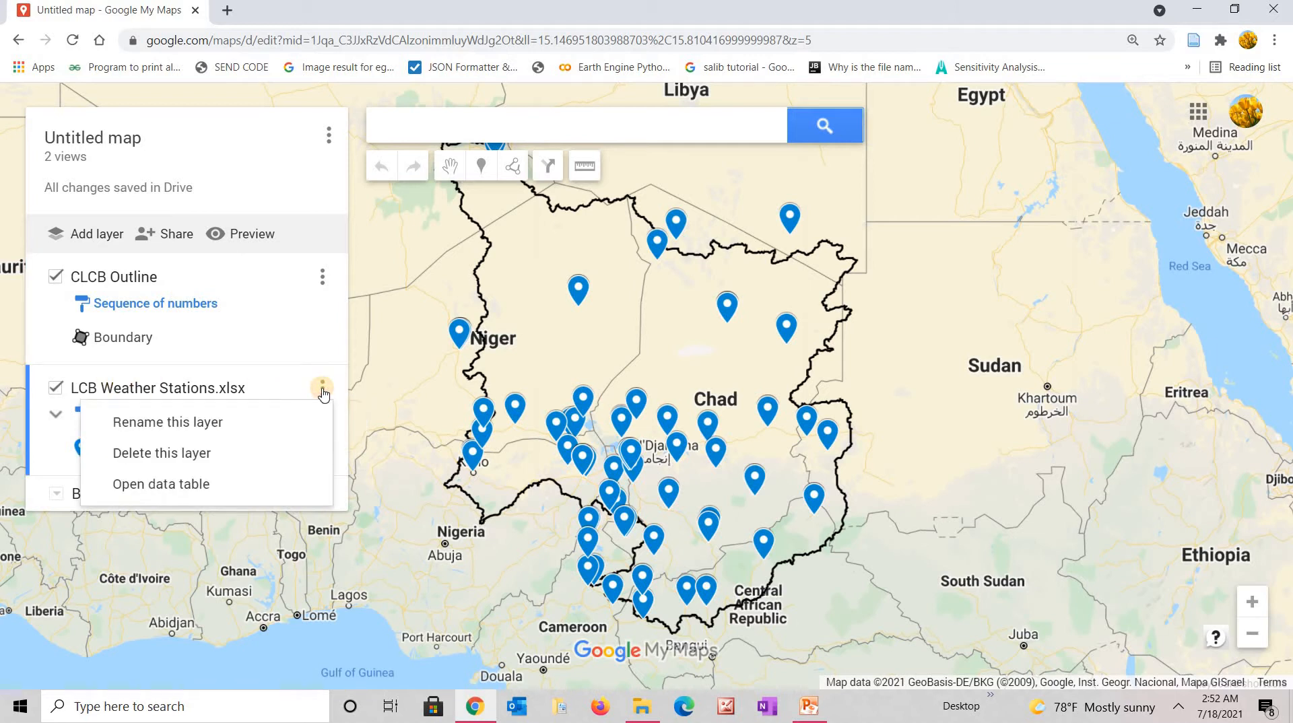
pyautogui.click(210, 423)
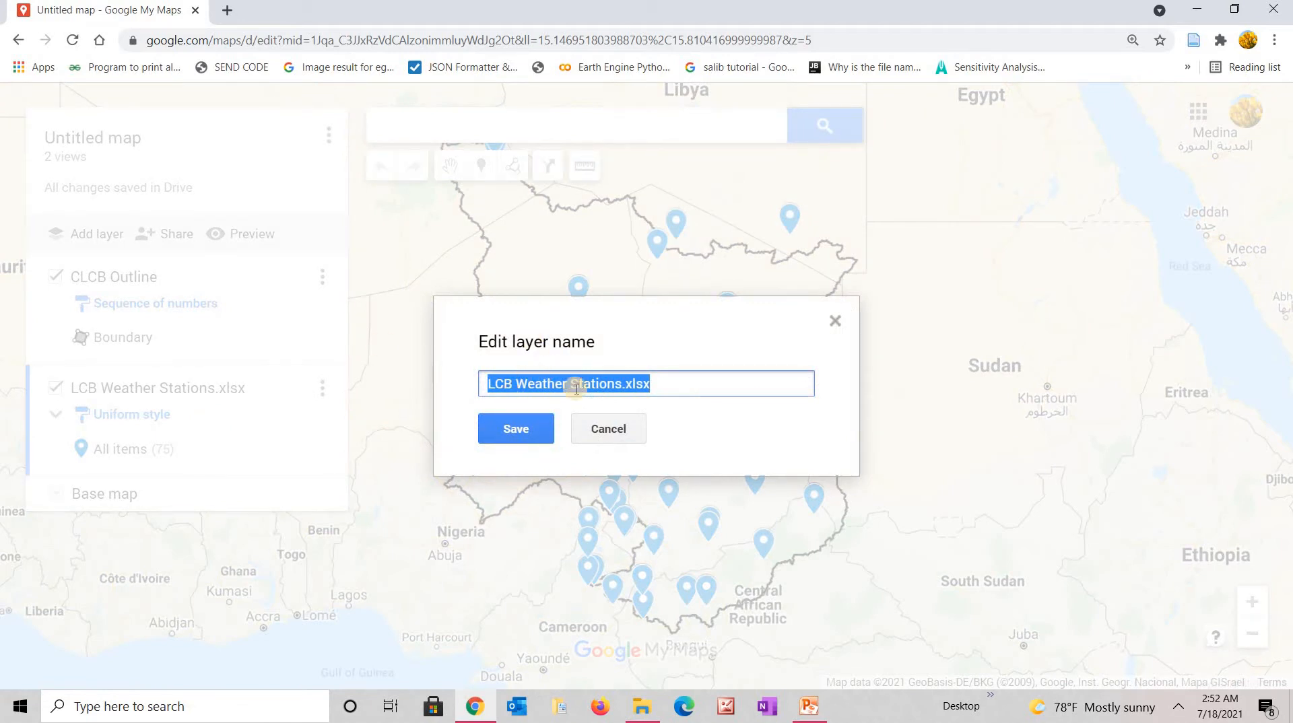
pyautogui.click(662, 384)
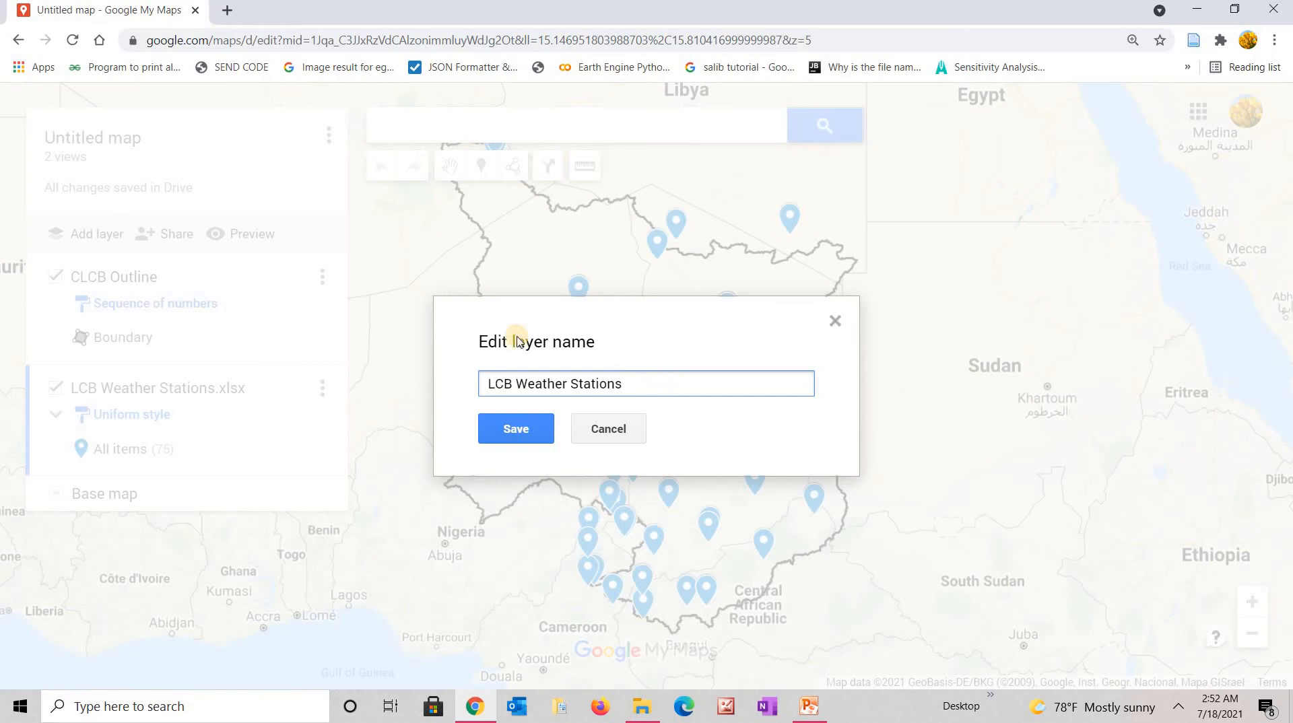
pyautogui.click(516, 386)
pyautogui.press('BackSpace')
pyautogui.press('BackSpace')
pyautogui.press('BackSpace')
pyautogui.press('BackSpace')
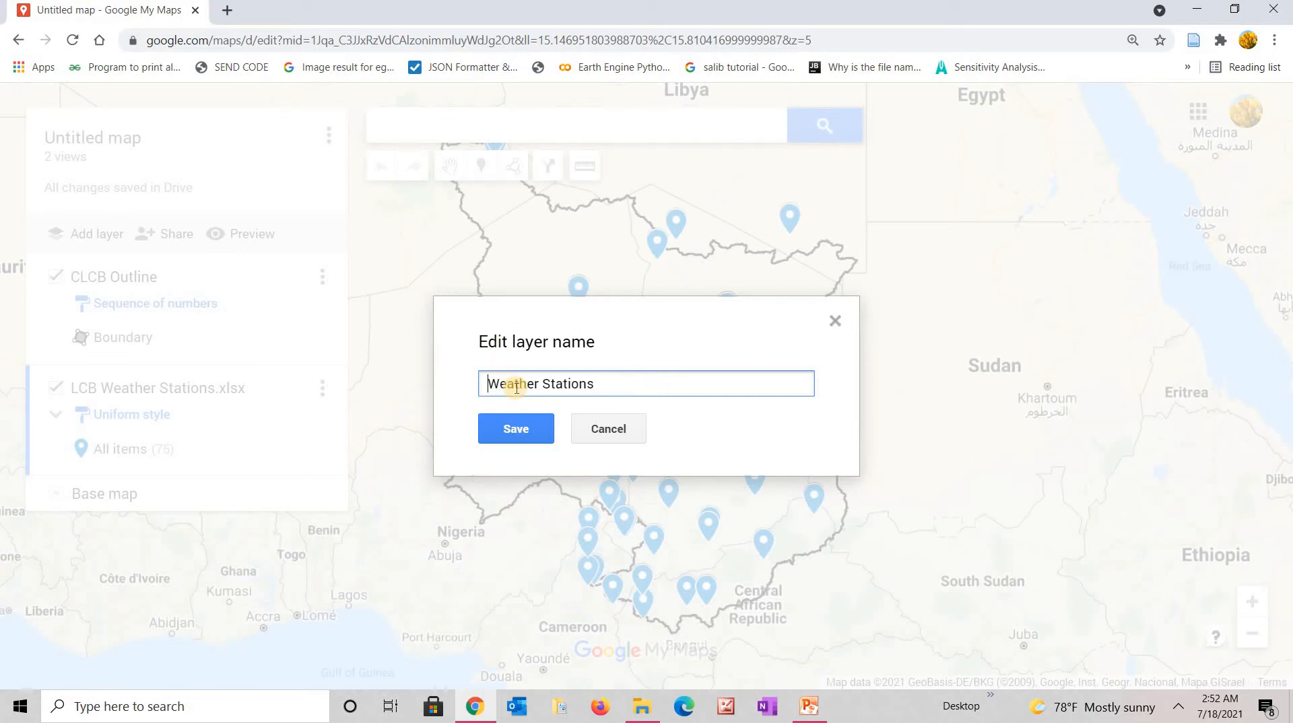
pyautogui.click(516, 429)
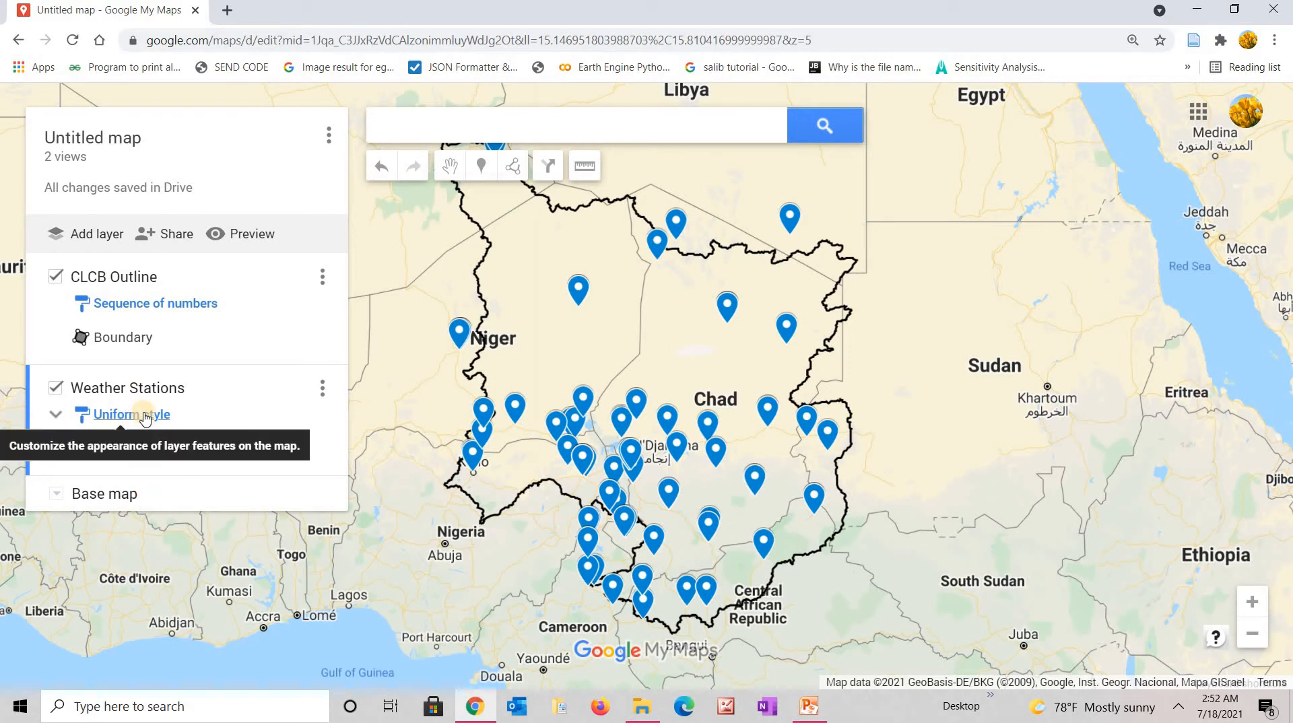
# Group the station markers by LifeCycleState into Active (48) and Inactive (27) categories.
pyautogui.click(145, 417)
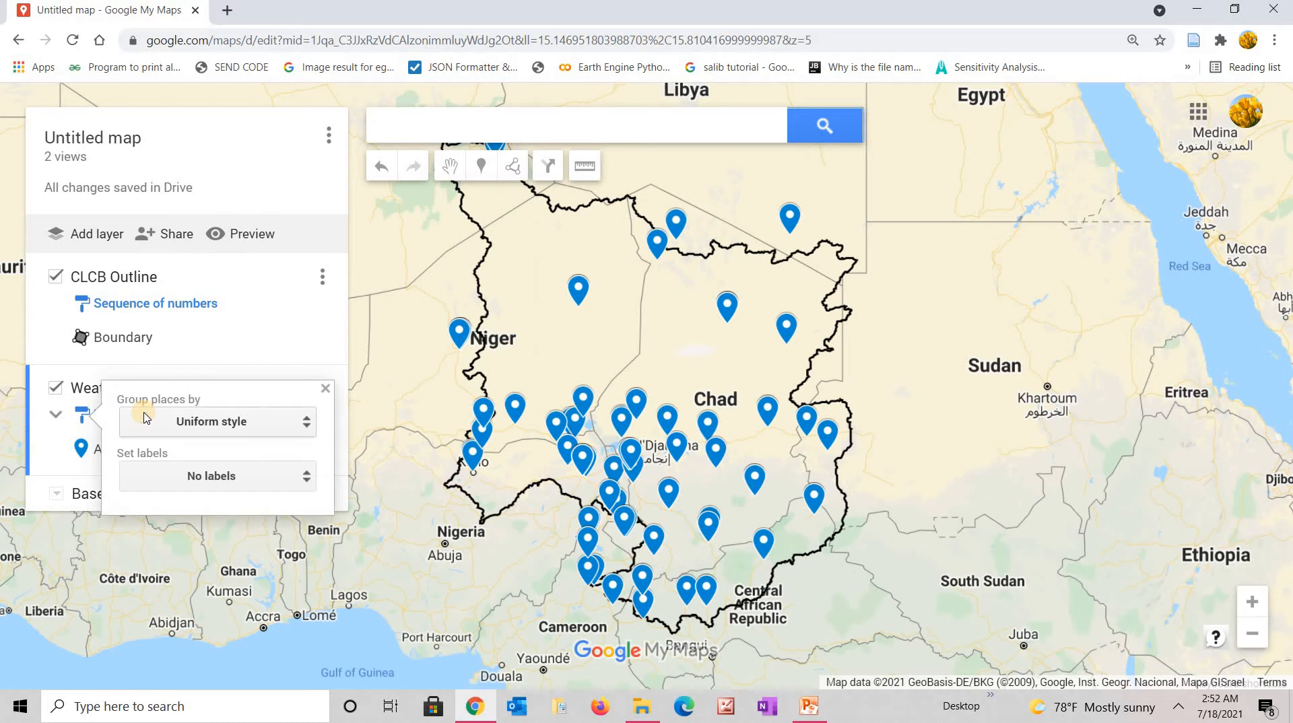
pyautogui.click(306, 424)
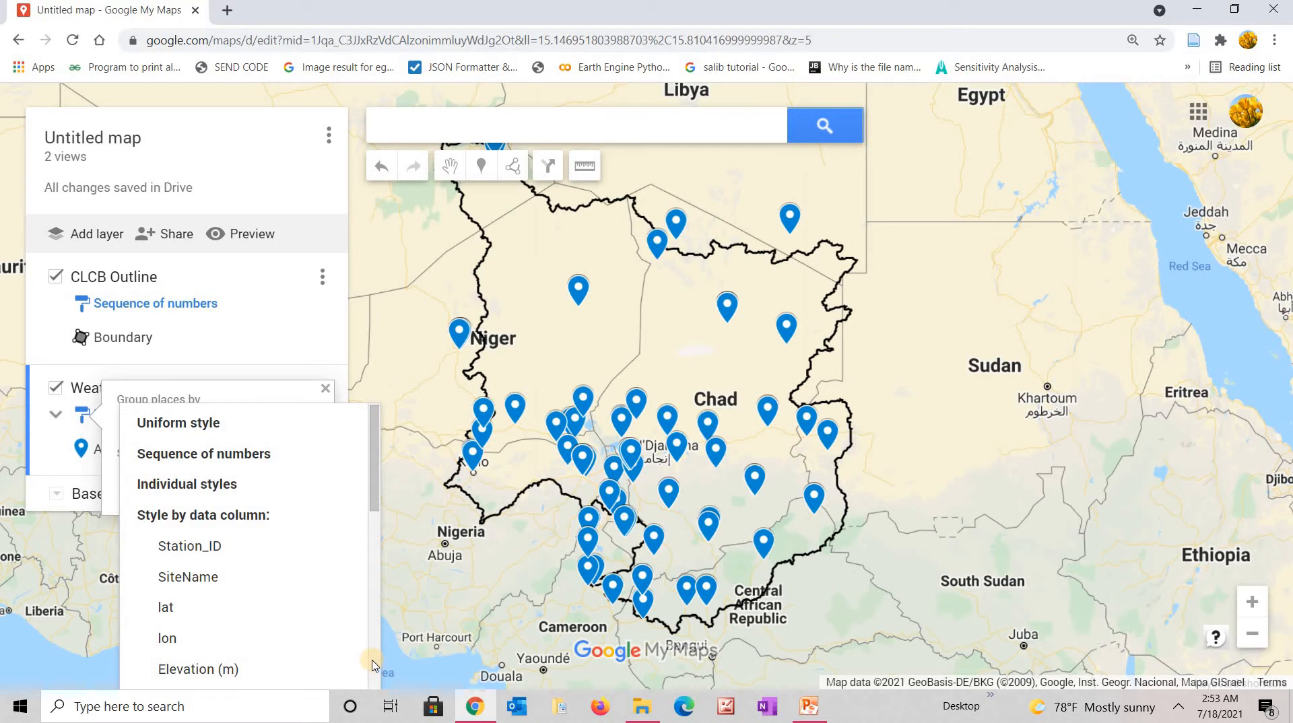
pyautogui.scroll(-4, 374, 665)
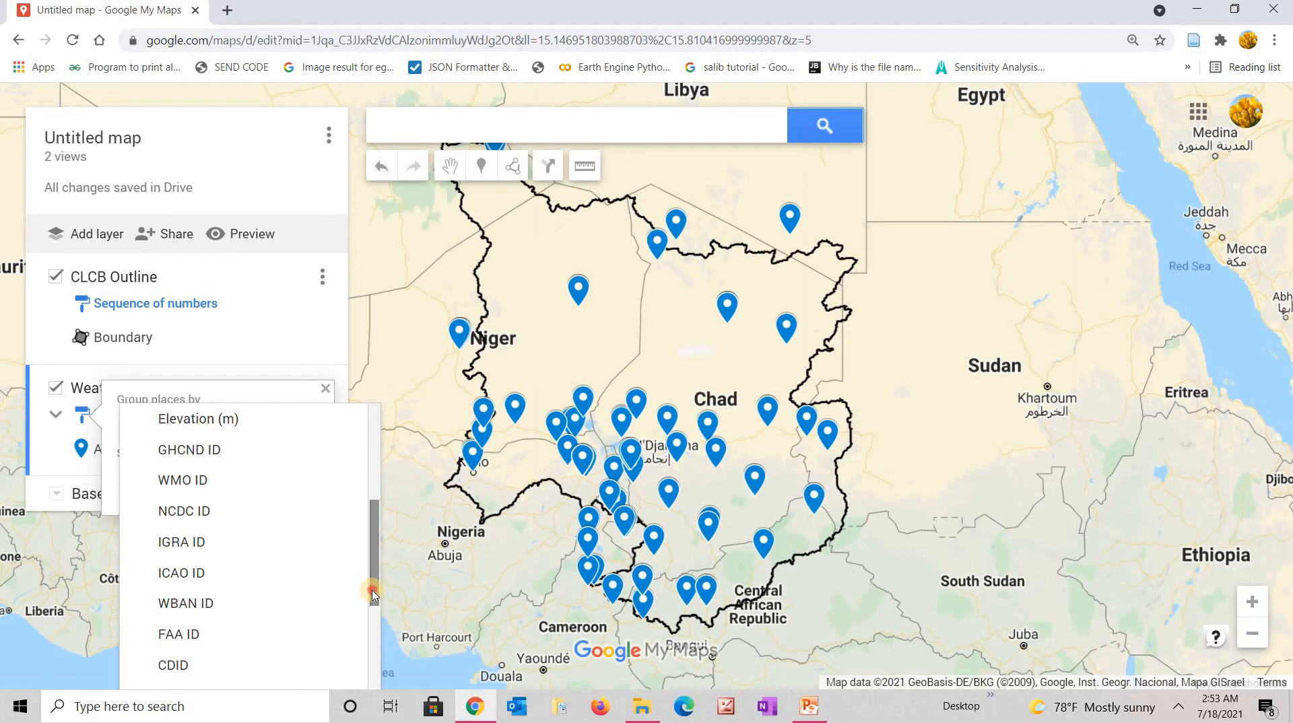
pyautogui.moveTo(374, 593); pyautogui.dragTo(376, 673)
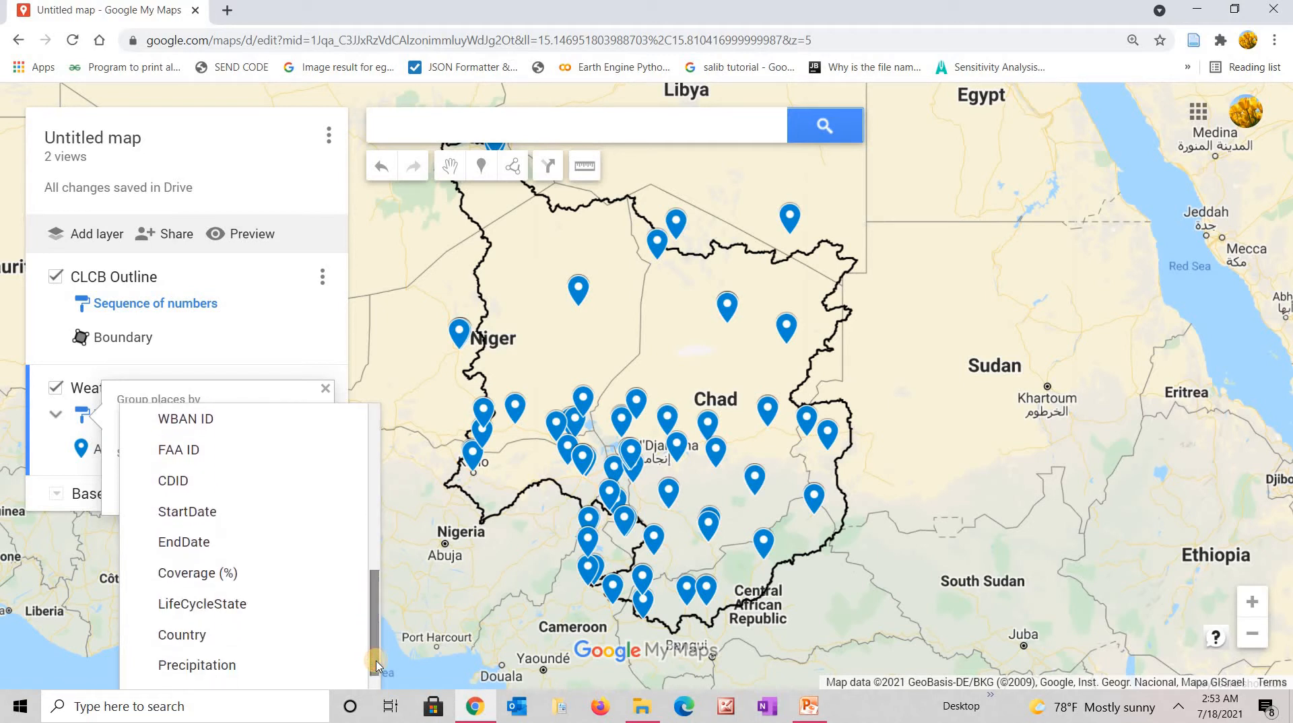
pyautogui.click(209, 611)
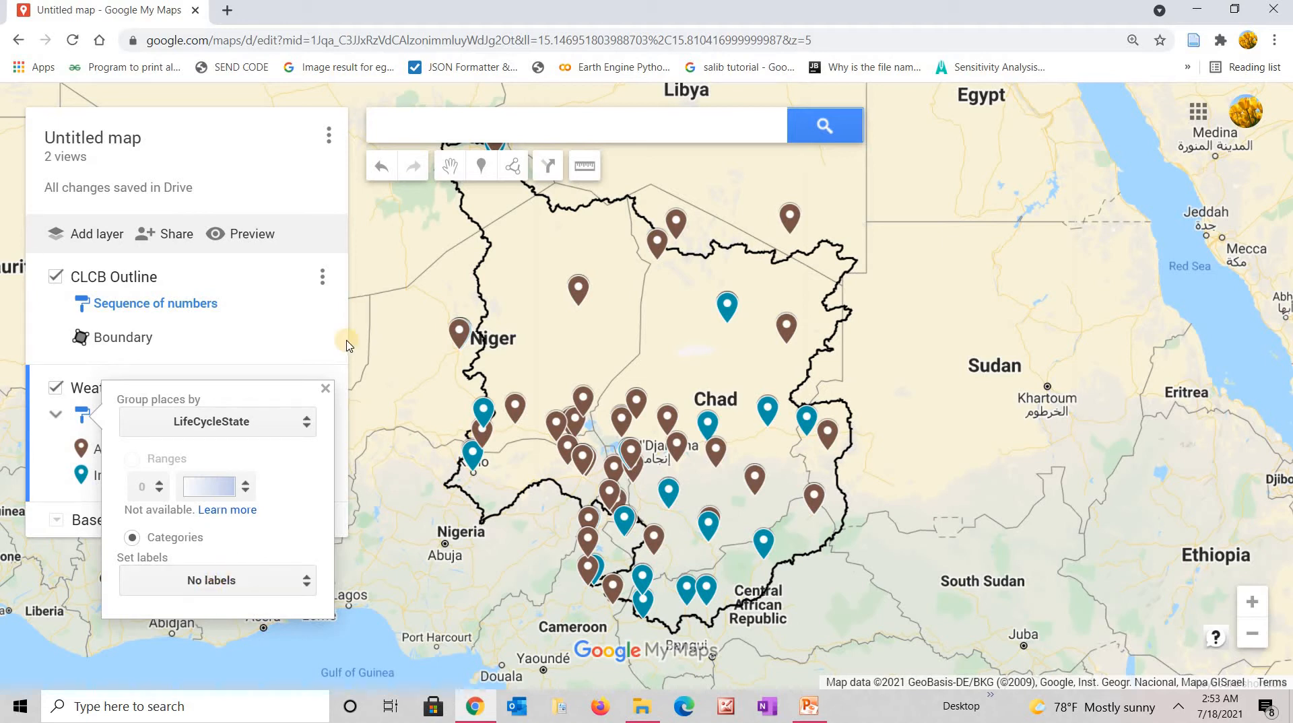
pyautogui.click(324, 394)
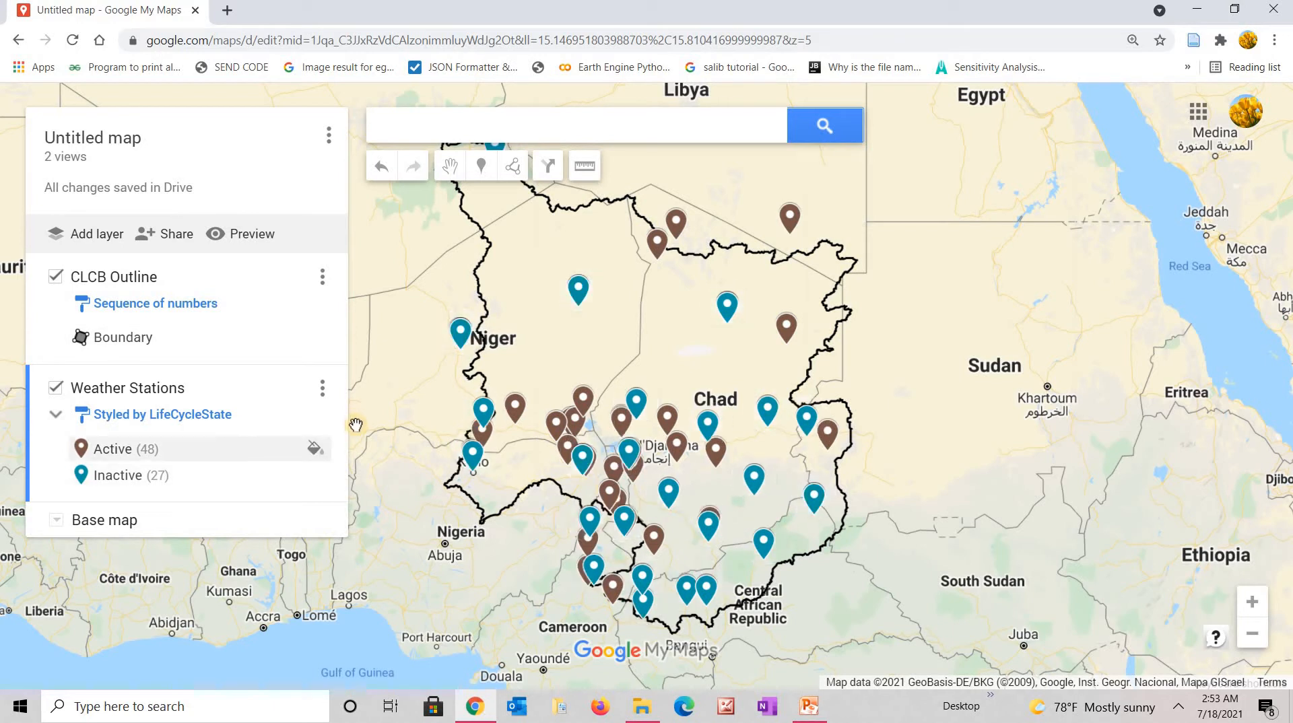
# Style the Active stations as yellow star markers.
pyautogui.click(314, 449)
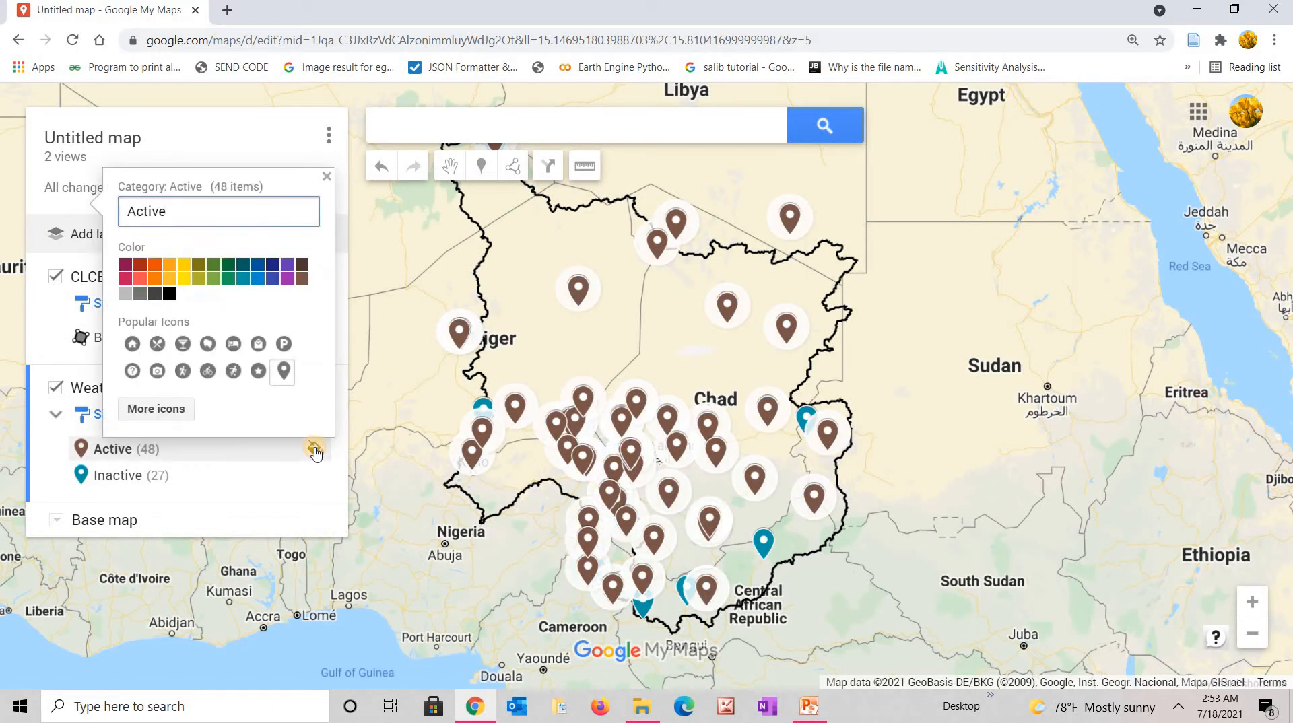
pyautogui.click(183, 268)
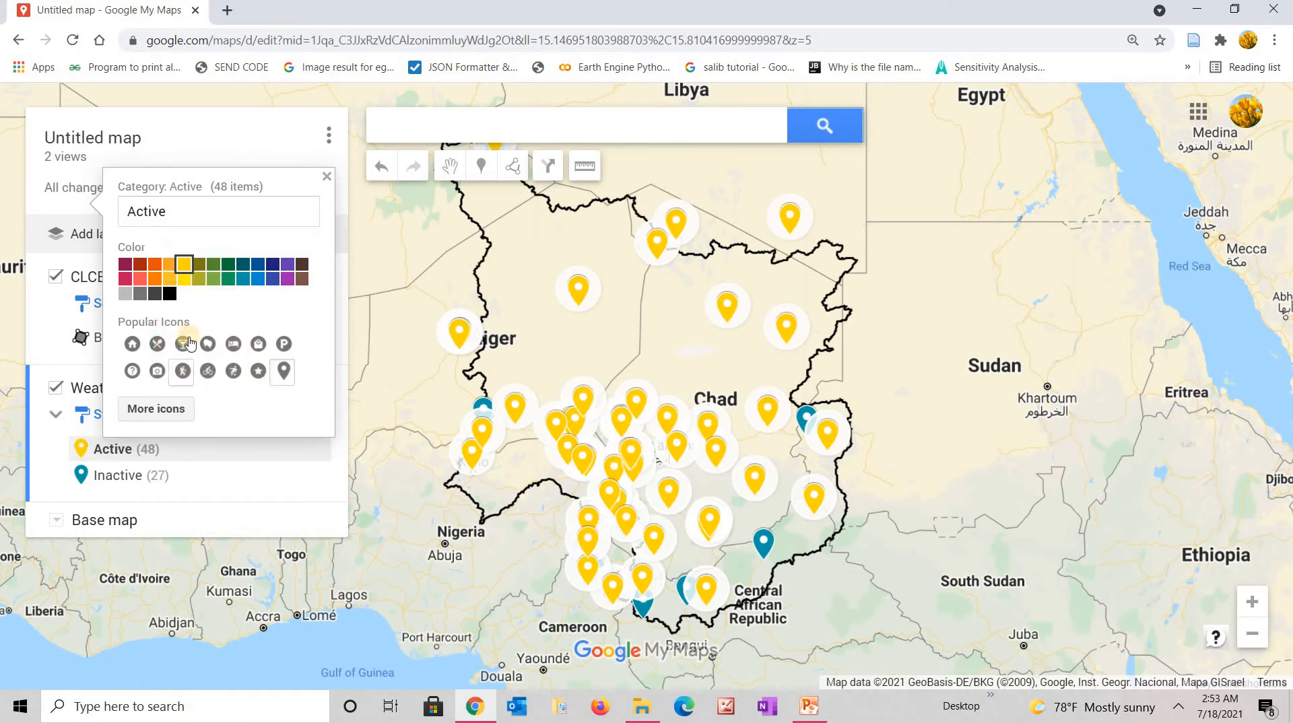
pyautogui.click(161, 411)
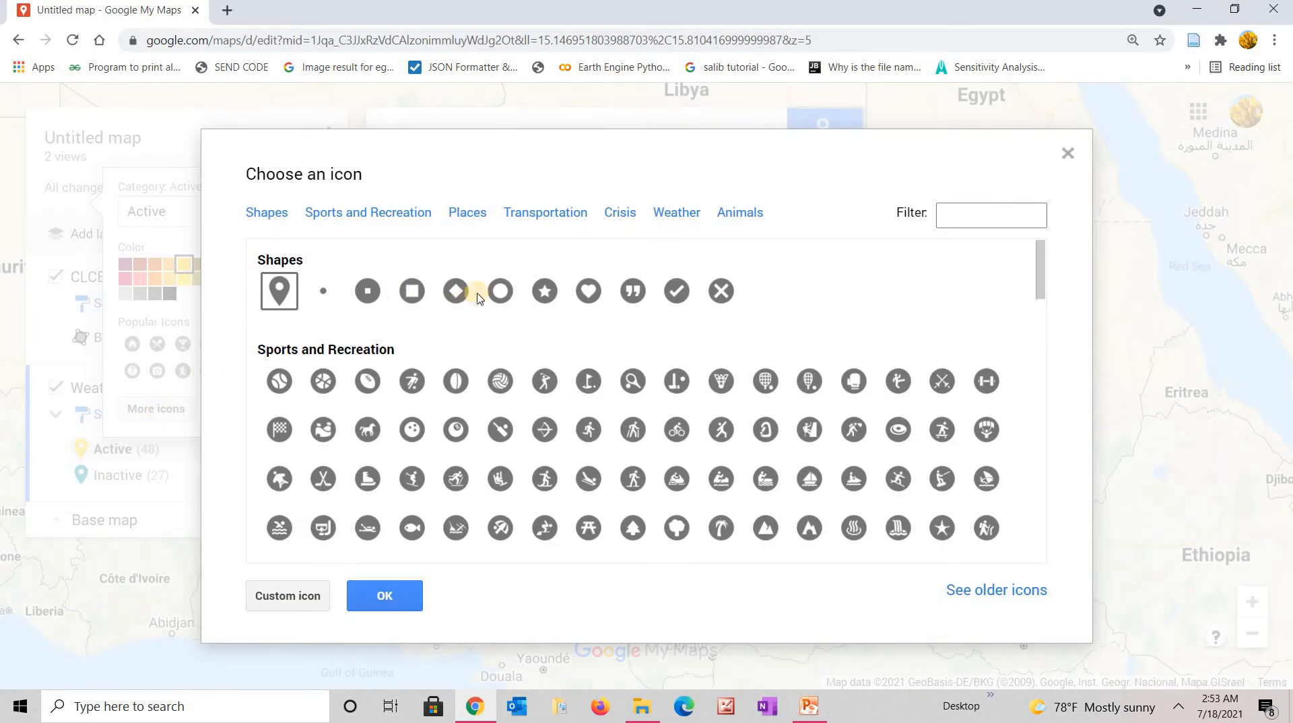
pyautogui.click(547, 289)
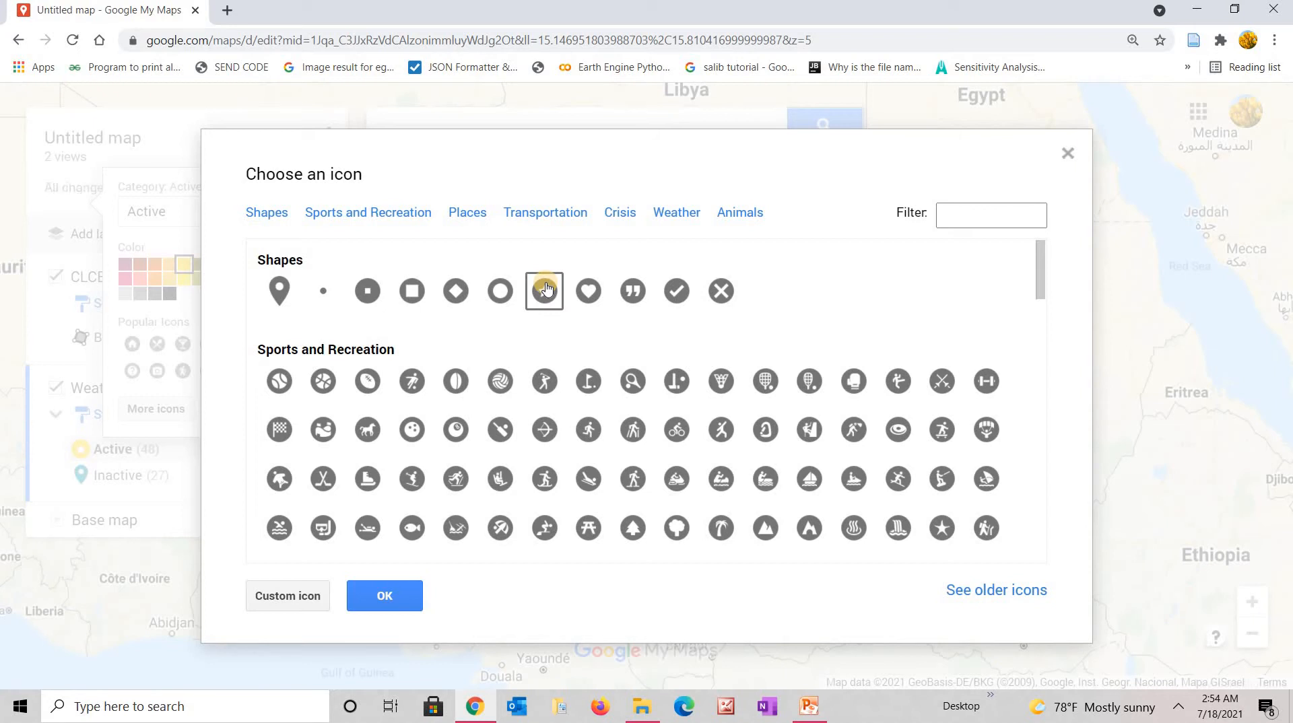
pyautogui.click(384, 597)
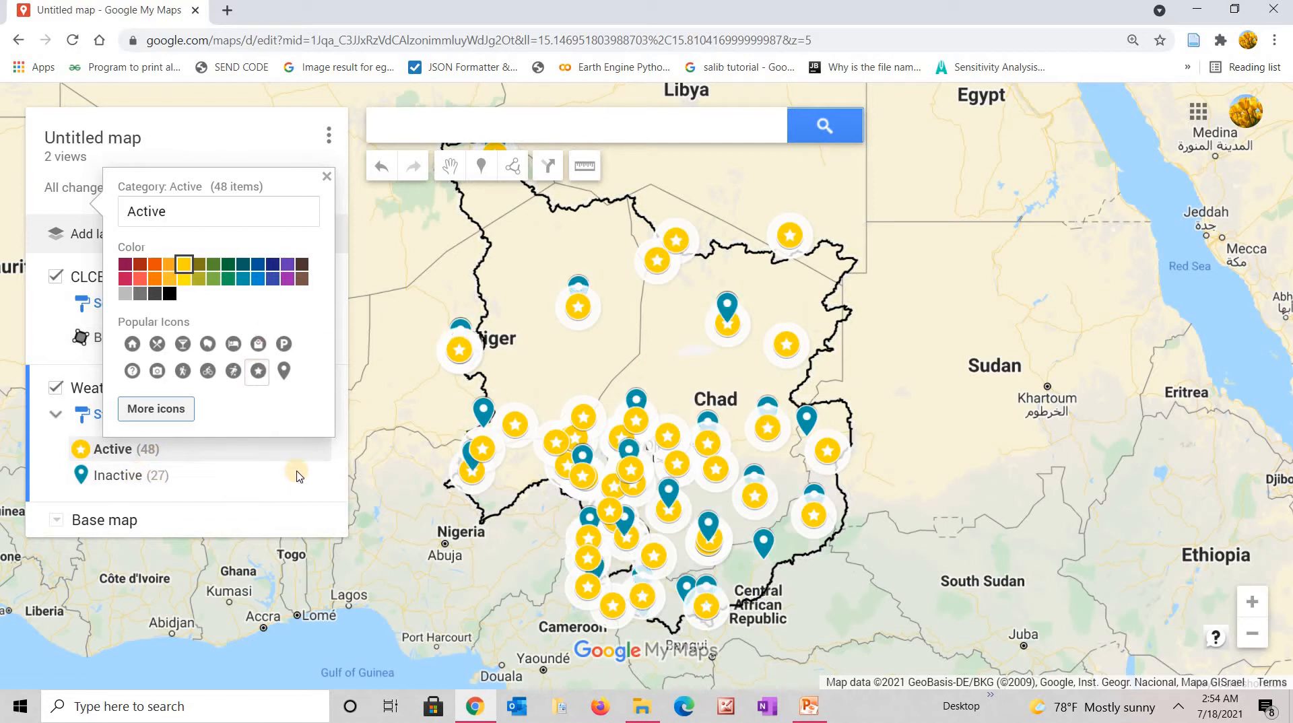
pyautogui.click(314, 475)
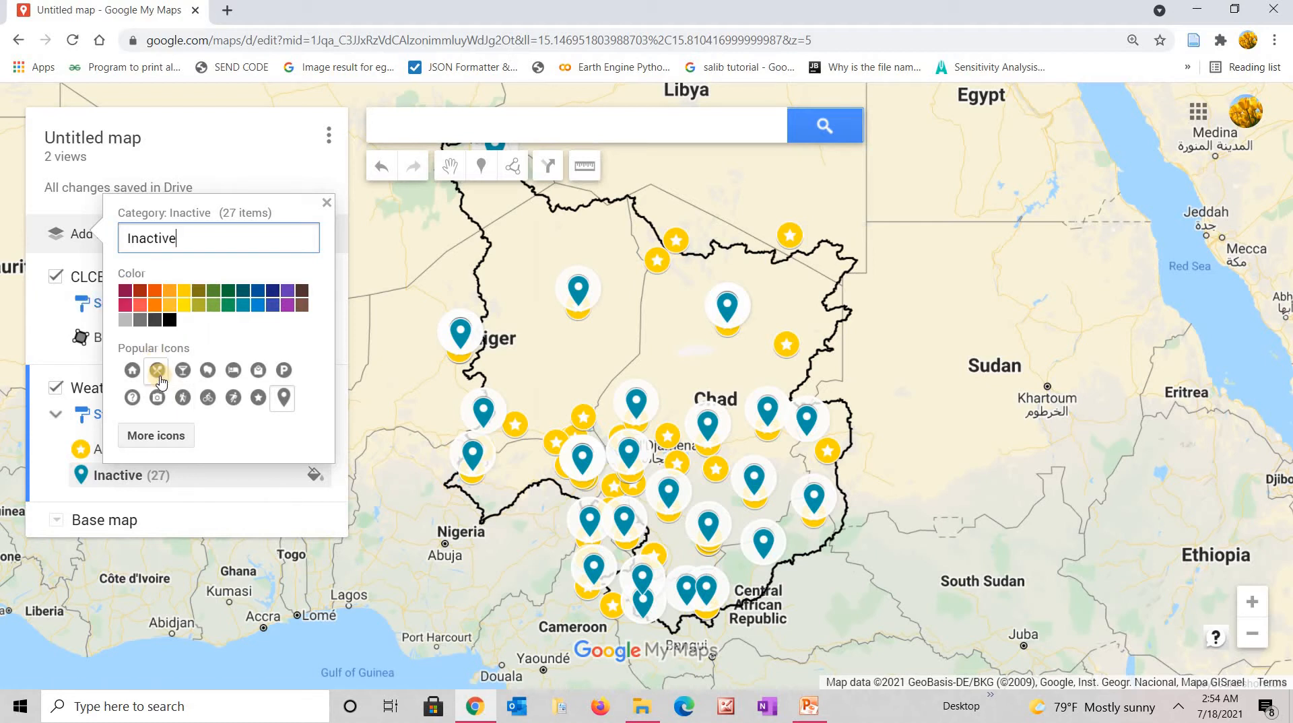
# Make the Inactive station markers dark red star icons.
pyautogui.click(140, 291)
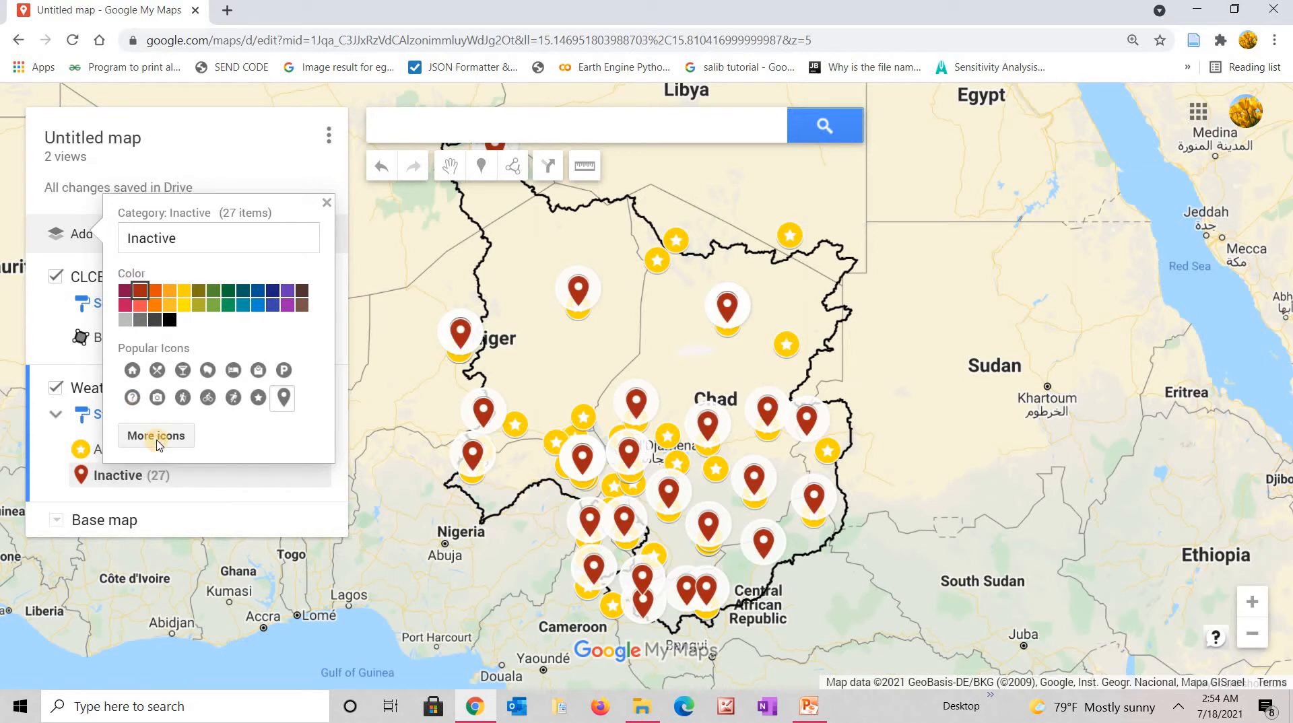
pyautogui.click(156, 437)
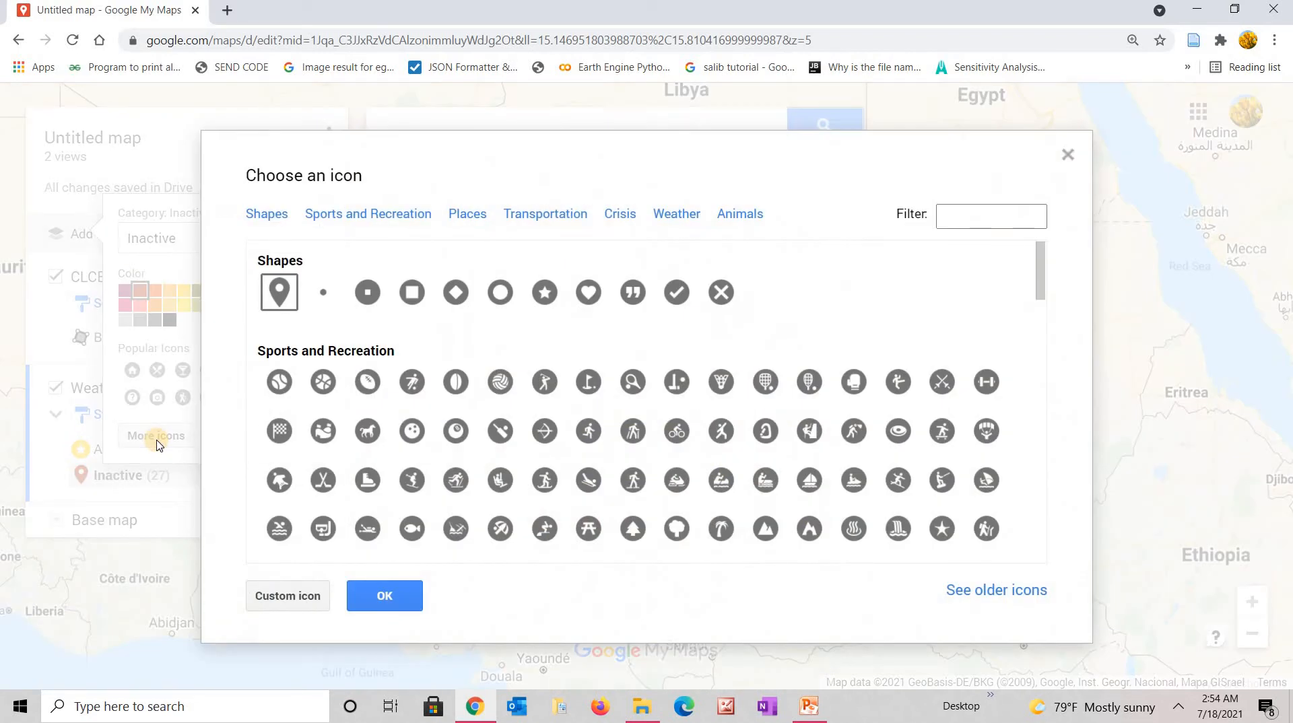
pyautogui.click(546, 294)
pyautogui.click(384, 597)
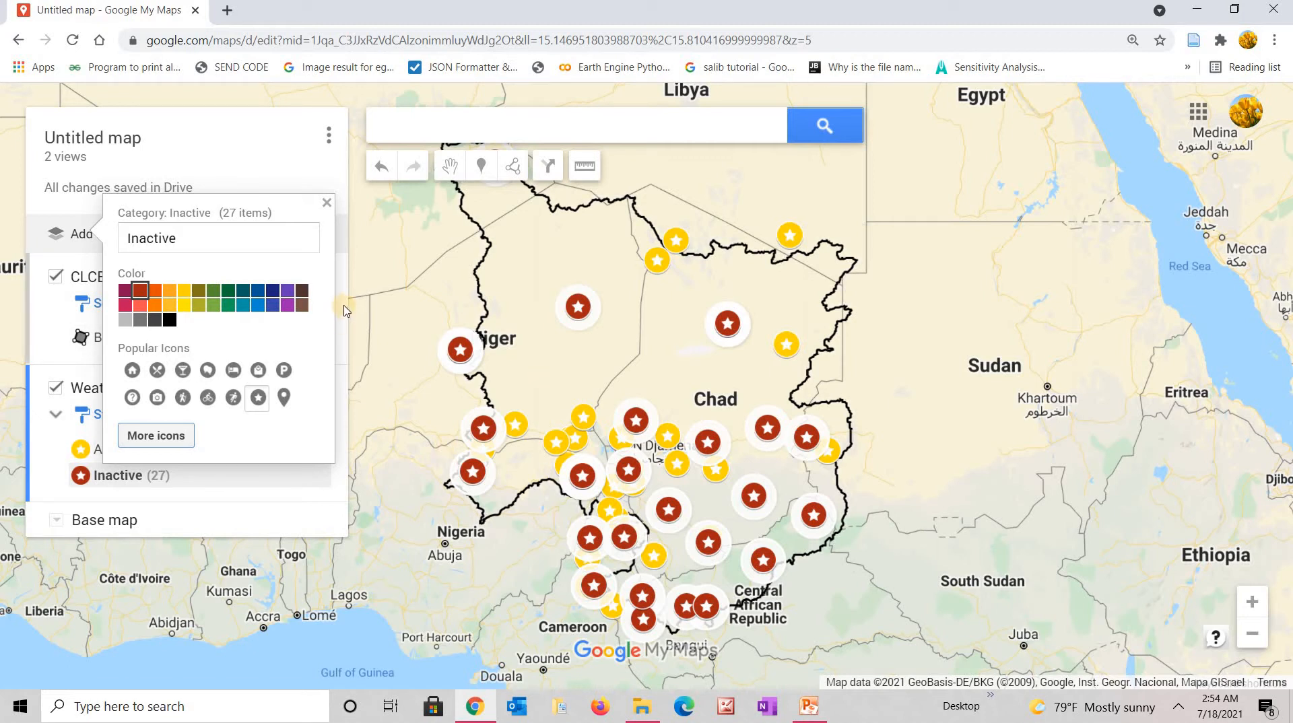
pyautogui.click(324, 203)
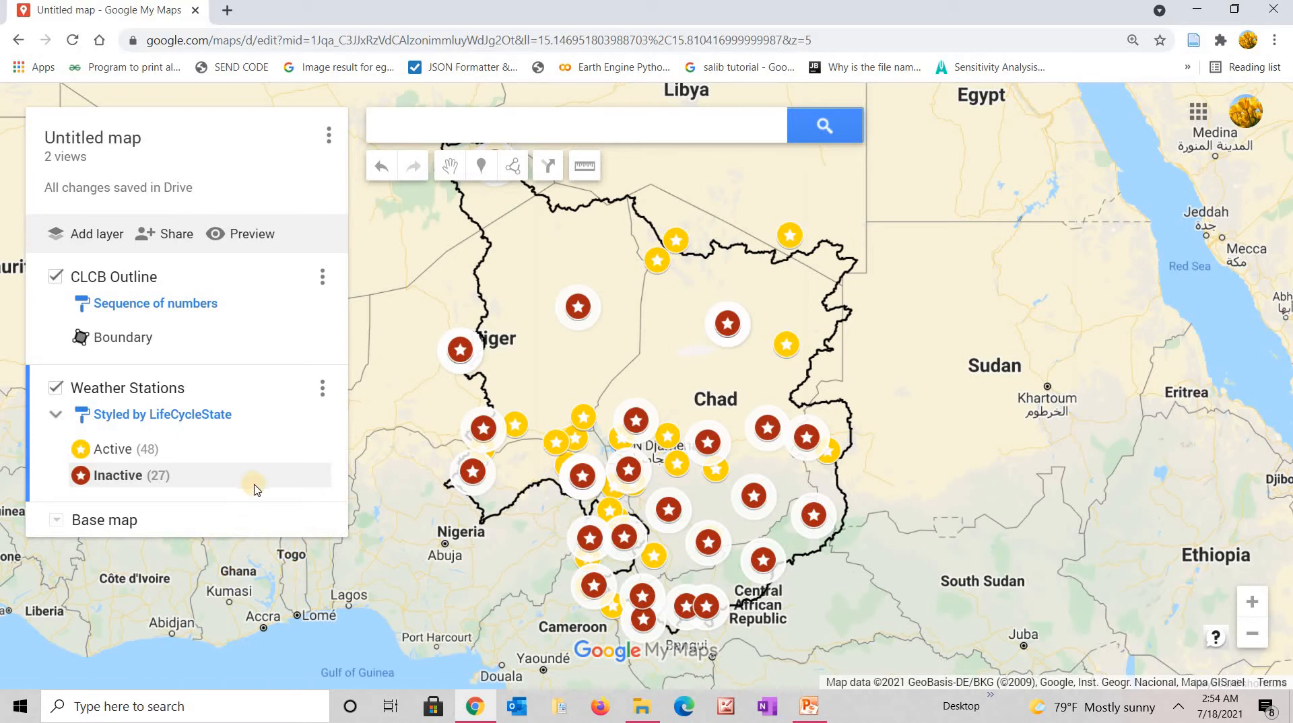
pyautogui.click(176, 419)
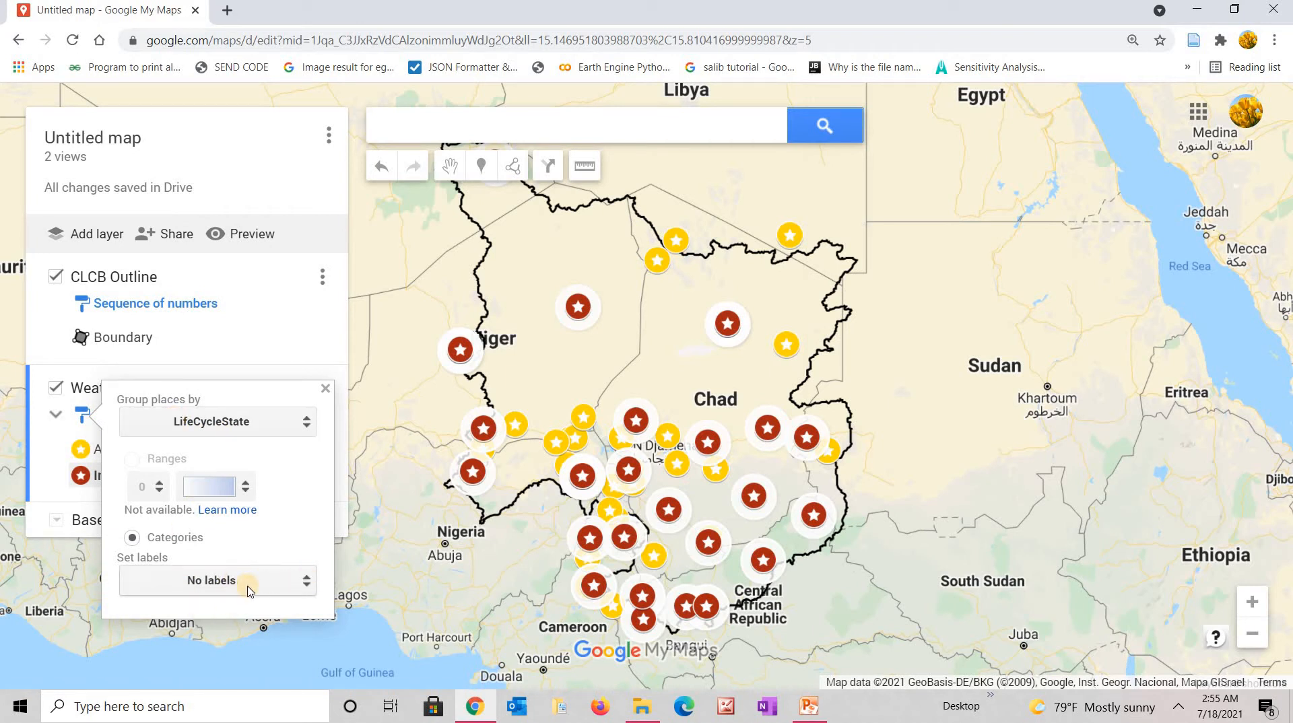
pyautogui.click(308, 587)
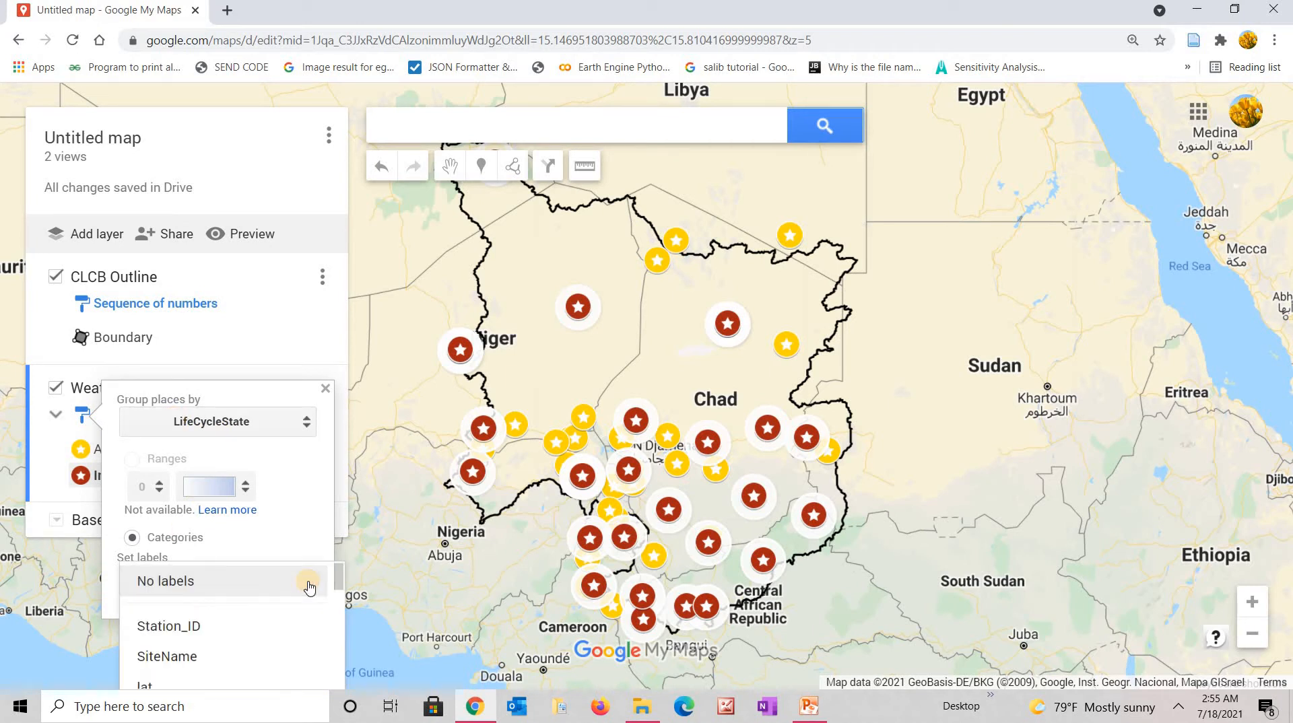
pyautogui.click(191, 659)
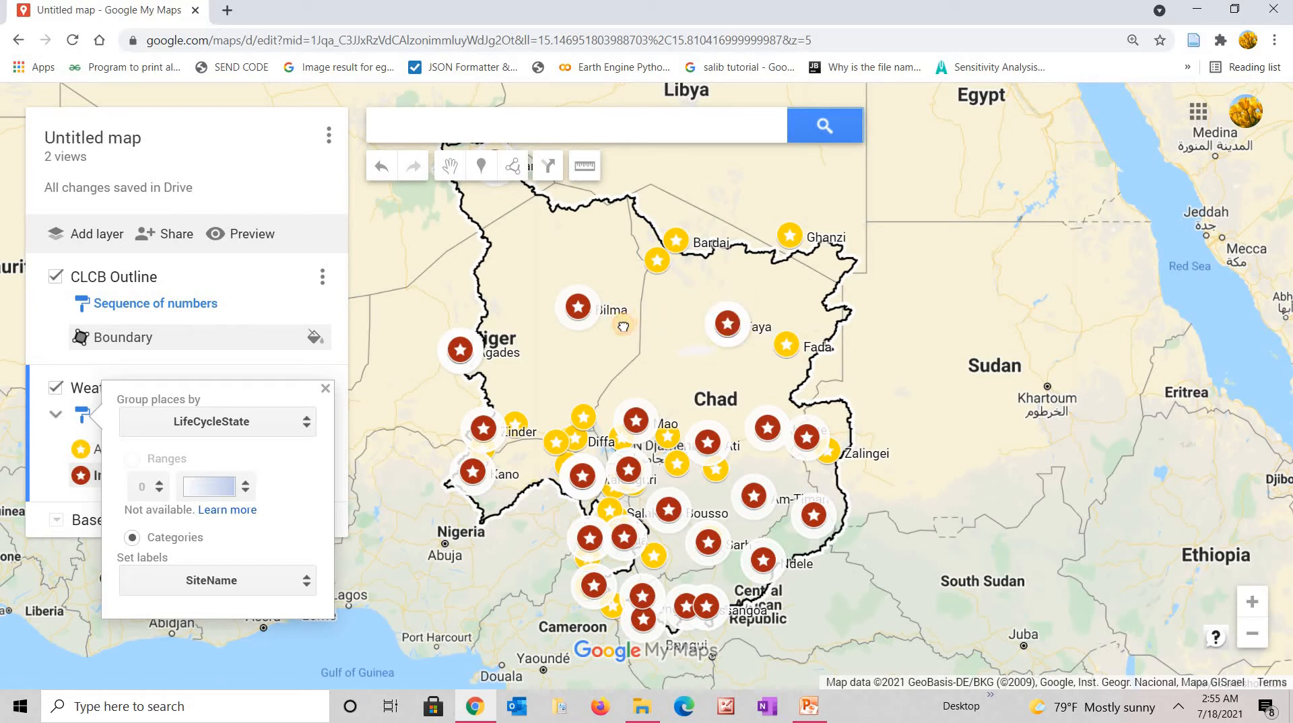
pyautogui.moveTo(623, 326); pyautogui.dragTo(654, 337)
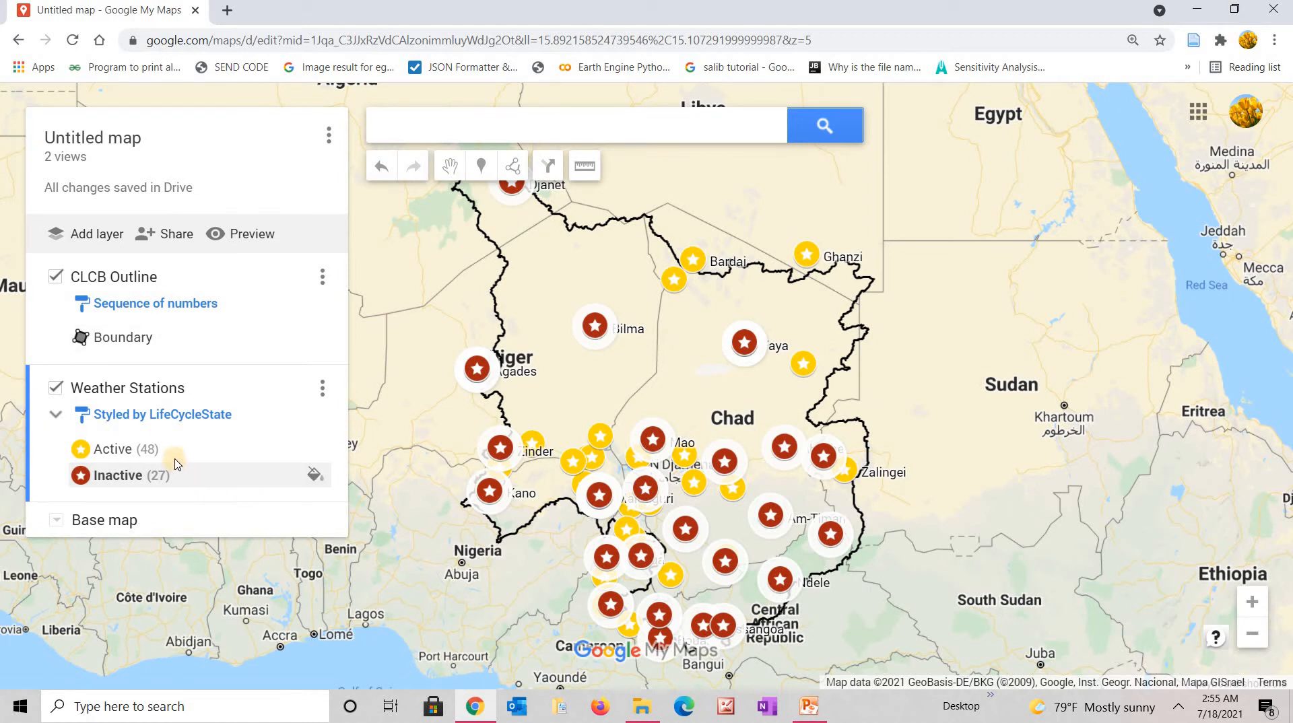
pyautogui.click(162, 423)
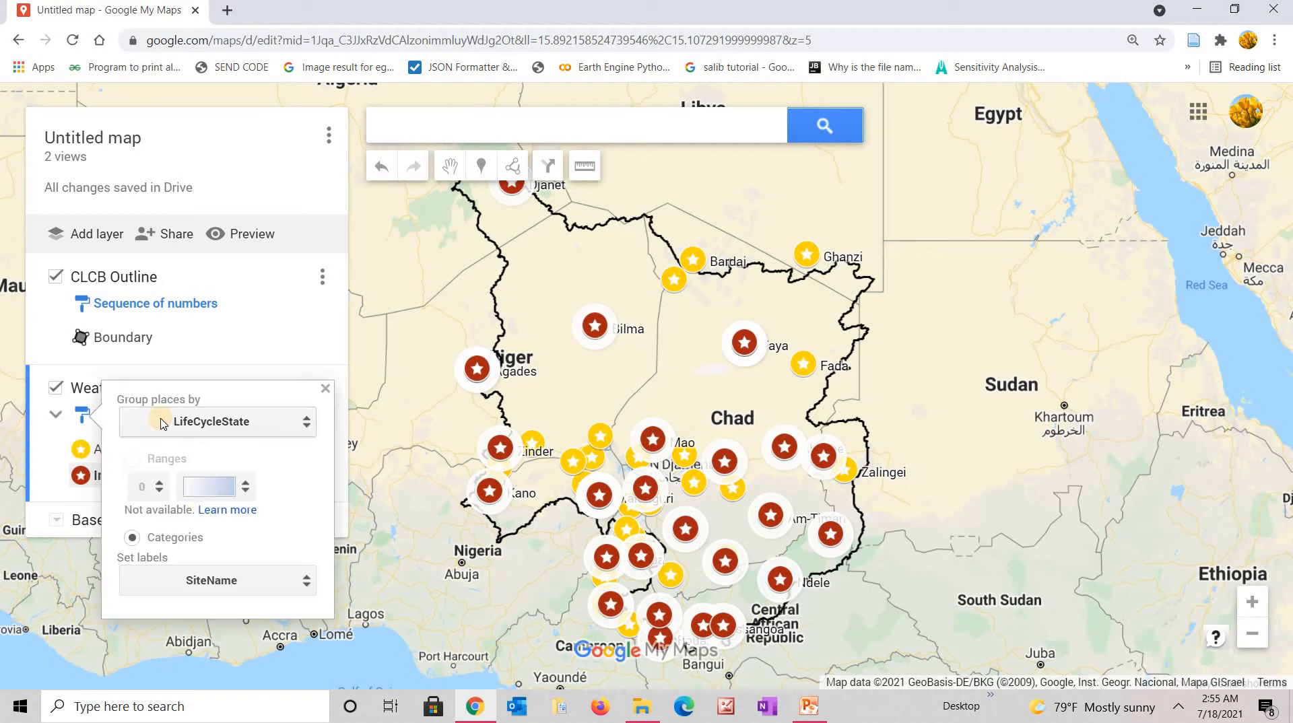
pyautogui.click(306, 583)
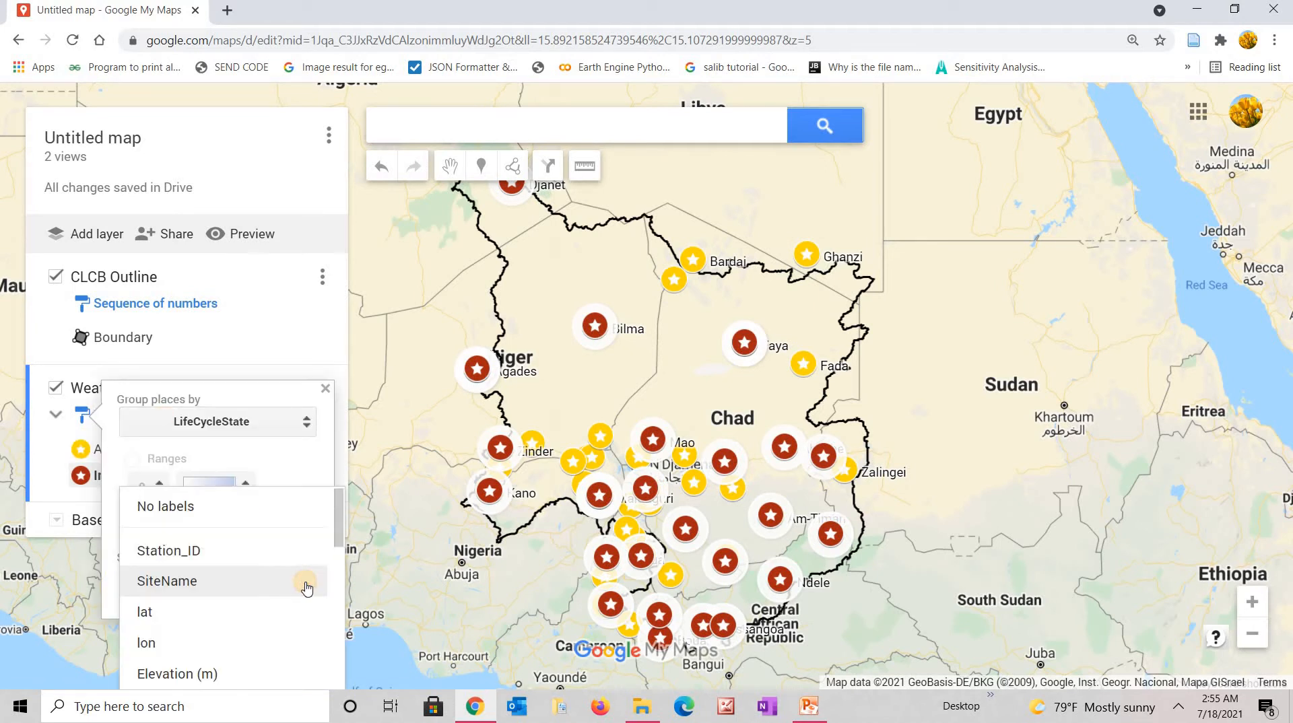
pyautogui.click(180, 507)
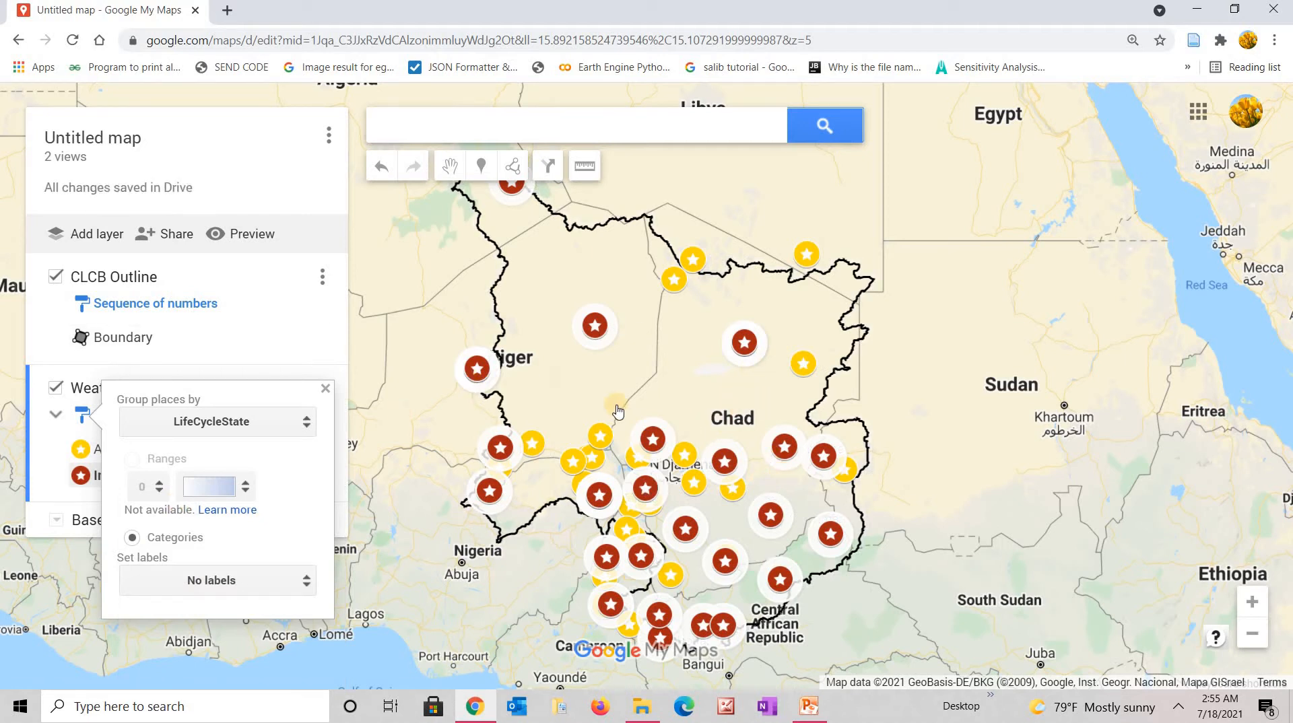
pyautogui.moveTo(615, 407); pyautogui.dragTo(657, 395)
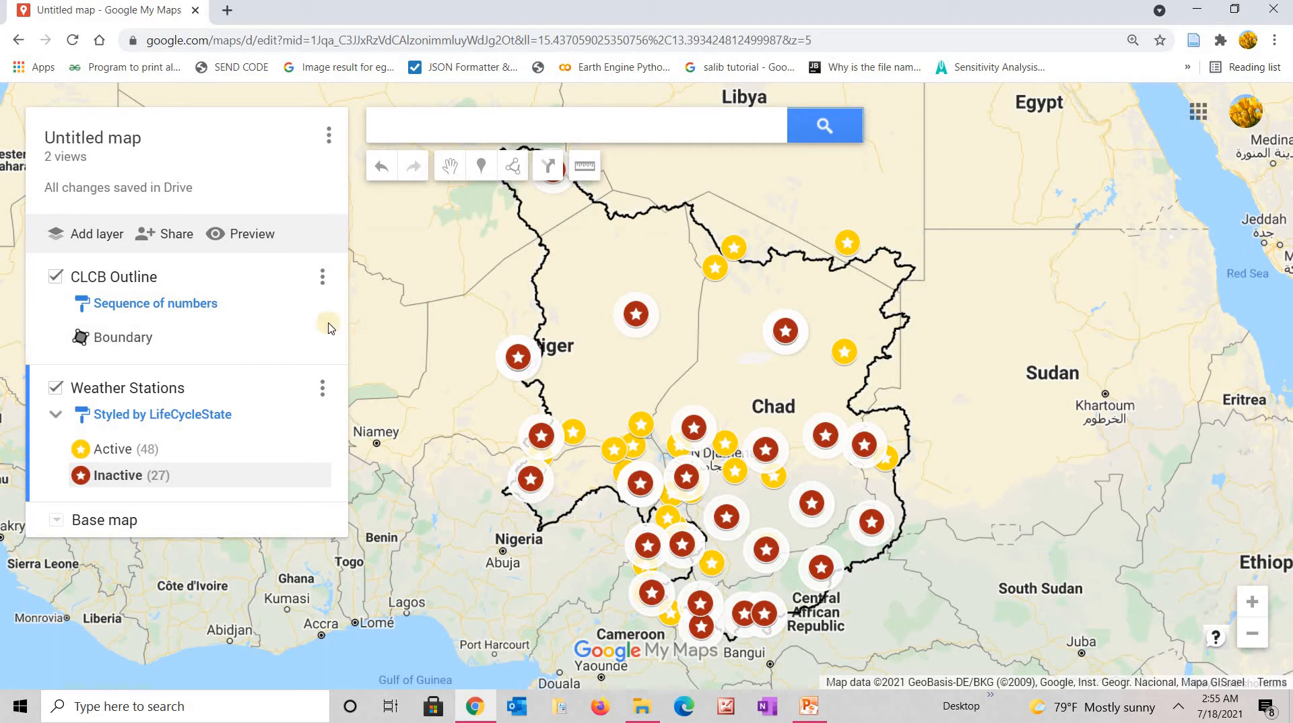
# Title the map 'Conventional Lake Chad Basin Weather Station'.
pyautogui.click(126, 142)
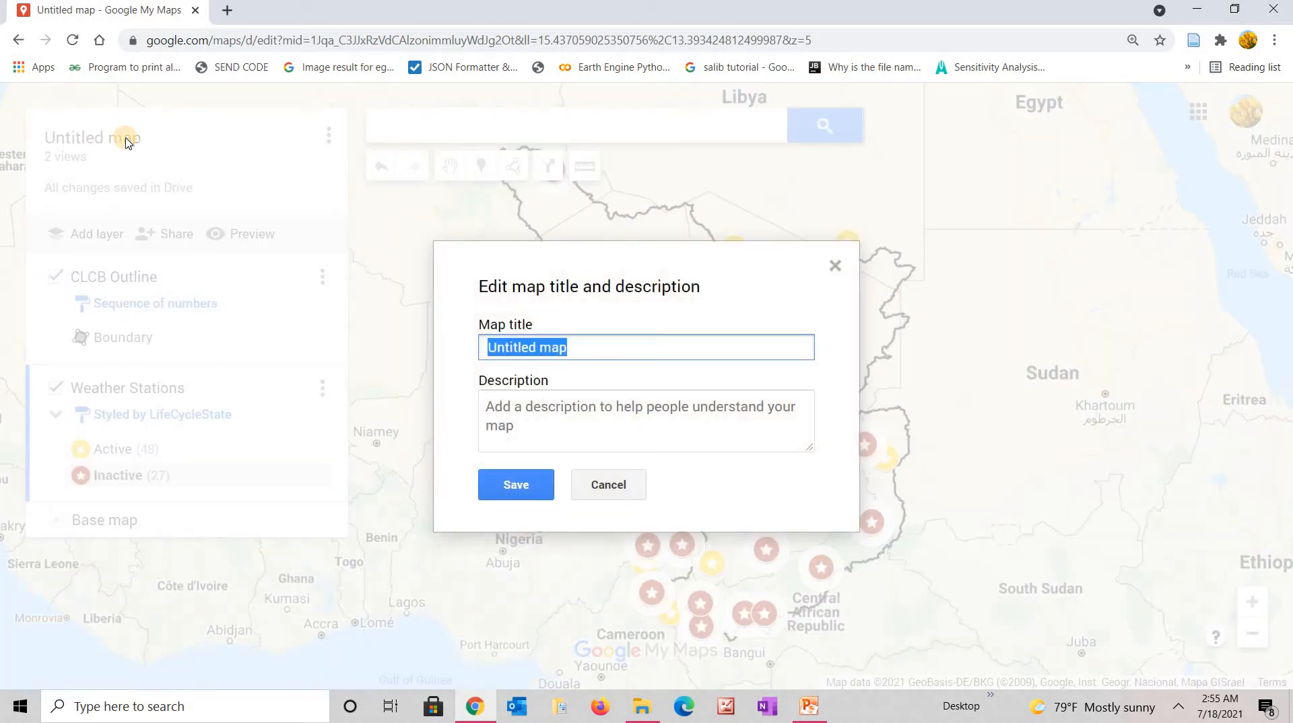
pyautogui.click(836, 265)
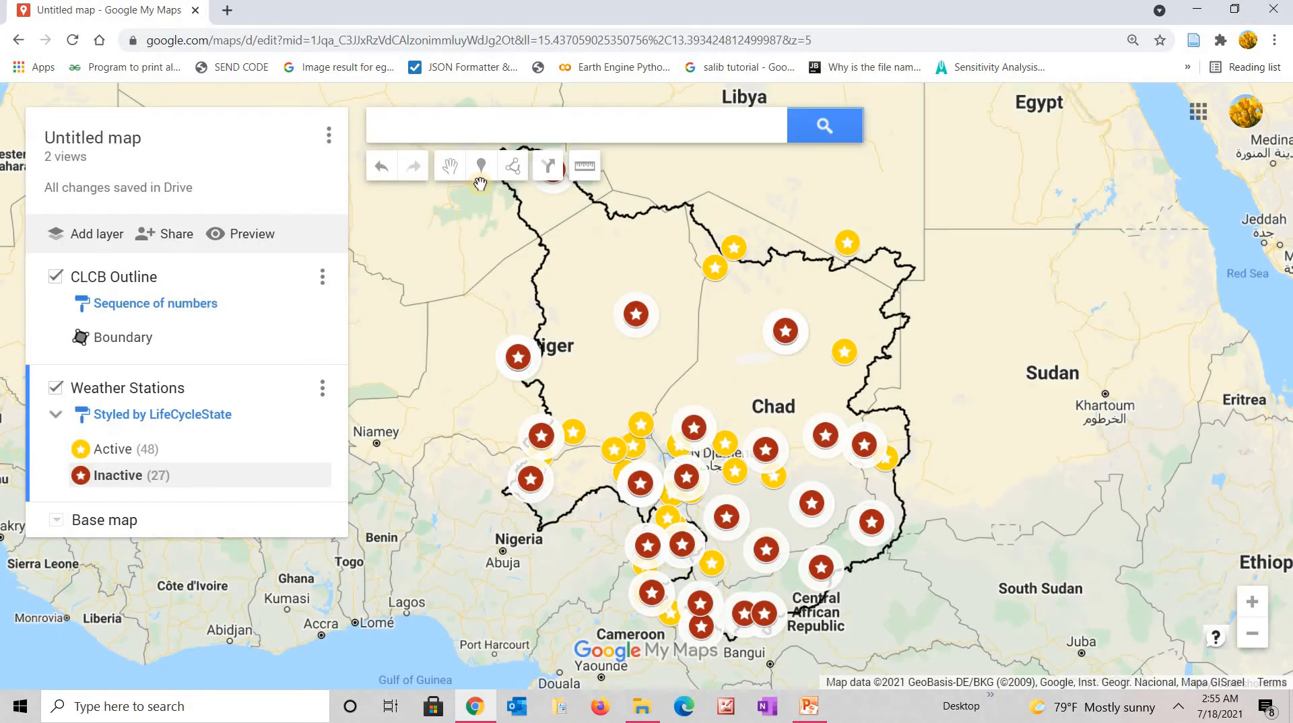
pyautogui.click(329, 139)
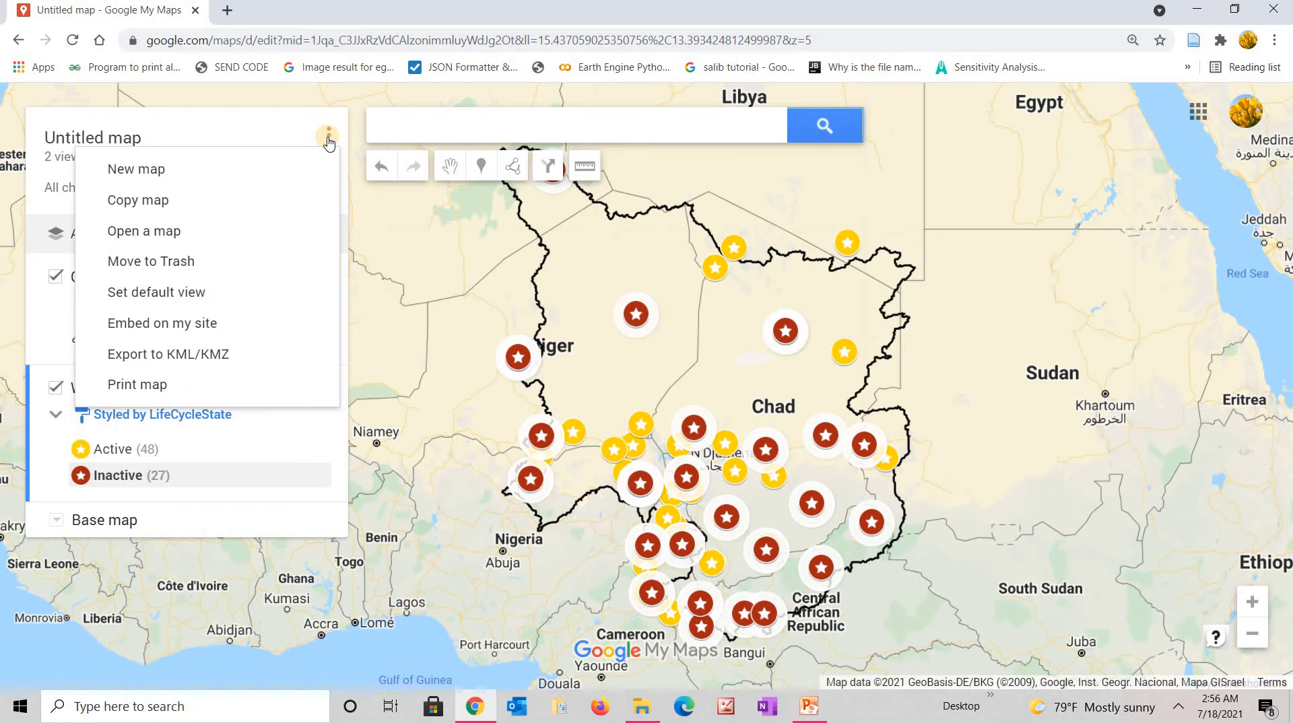
pyautogui.click(109, 140)
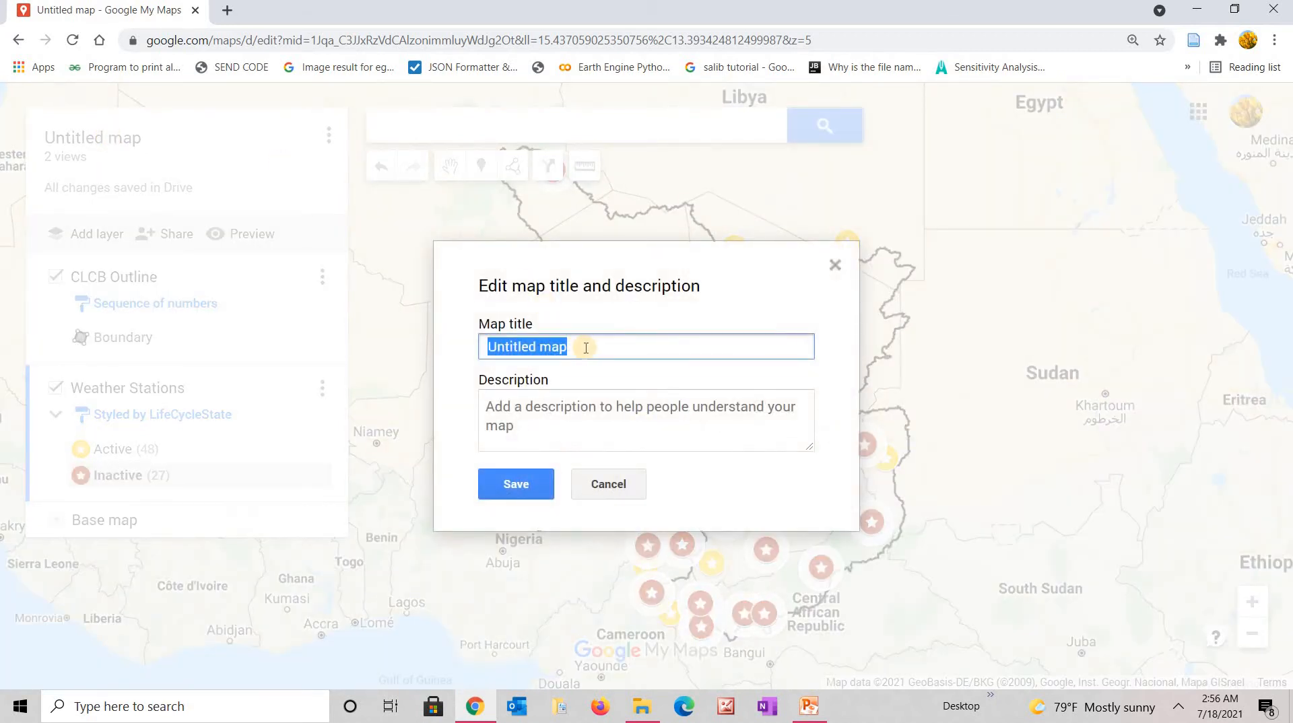
pyautogui.write('C')
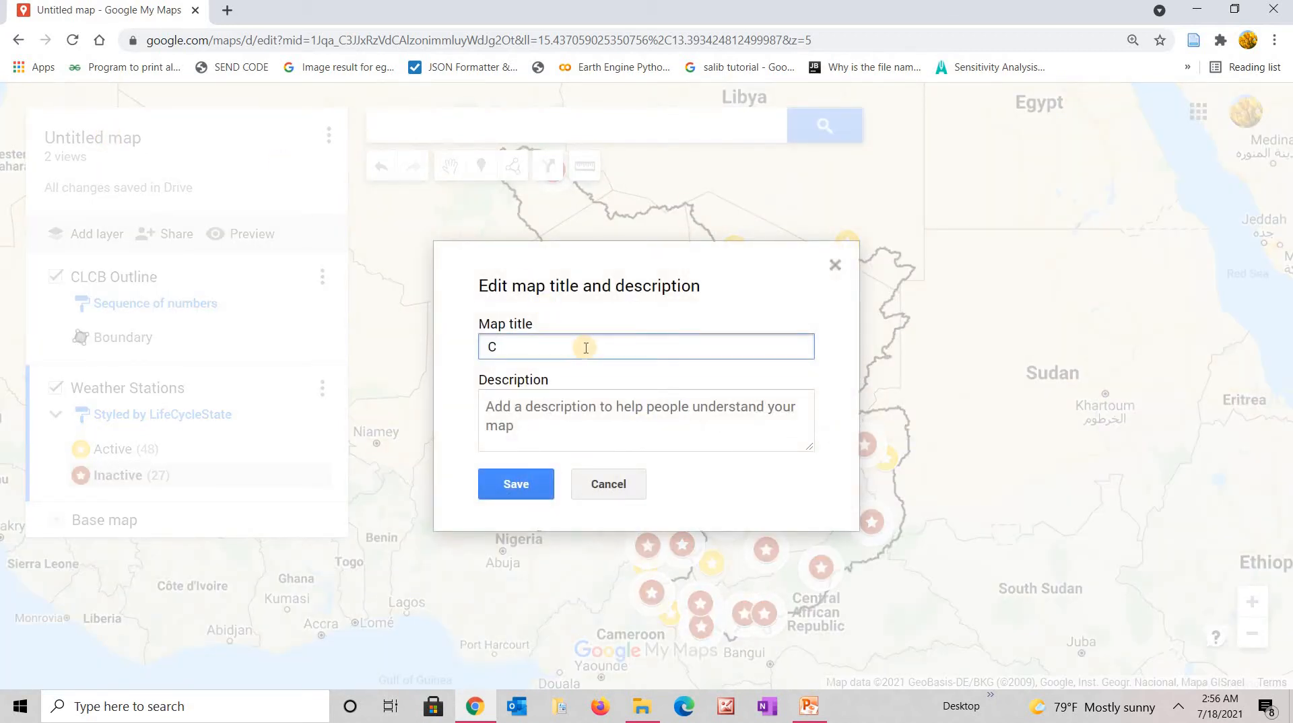
pyautogui.write('onventional Lake Chad Basi')
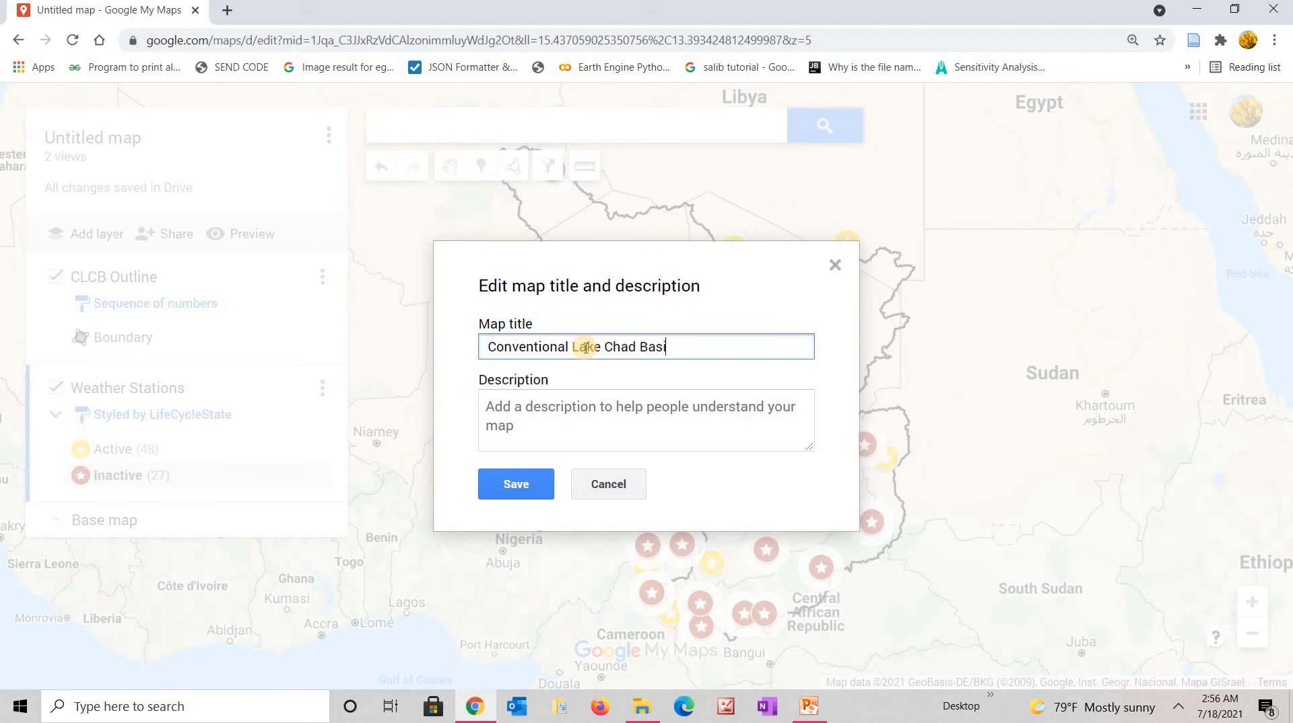
pyautogui.write('n Weather Stations')
# Add a description of the weather stations' spatial distribution in the Conventional Lake Chad Basin and save.
pyautogui.click(562, 404)
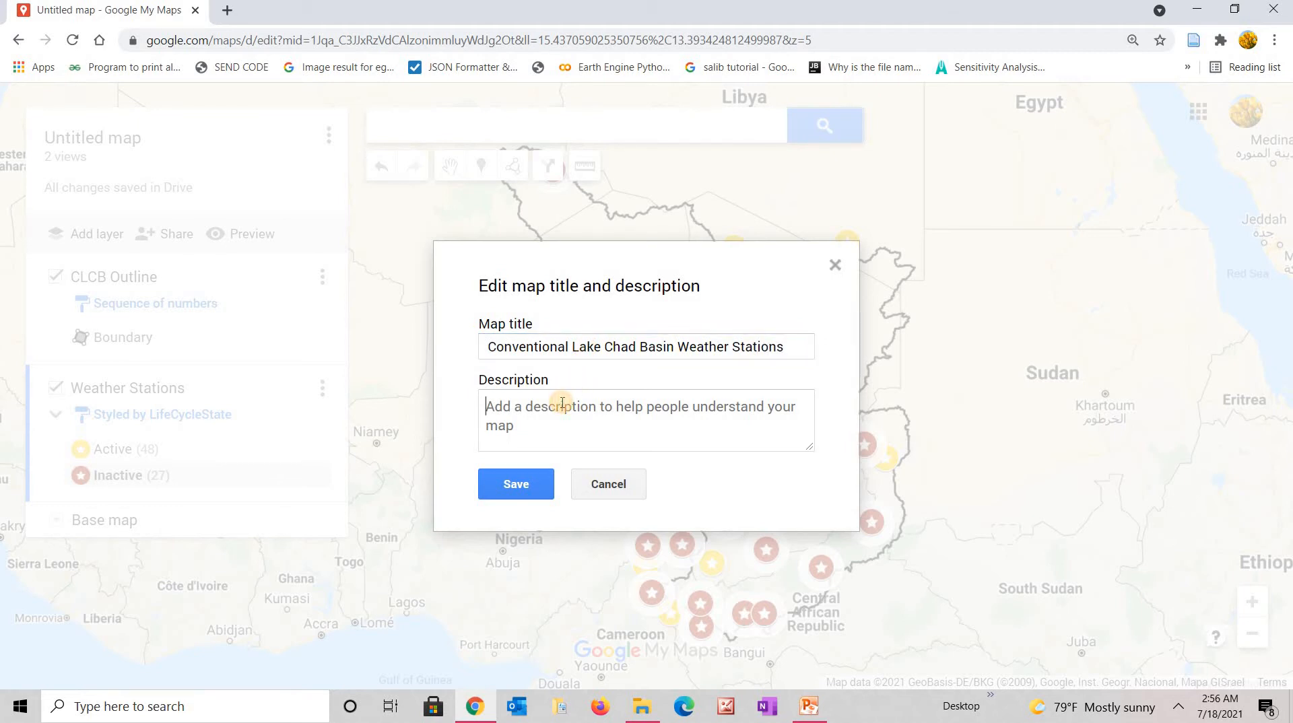
pyautogui.write('This')
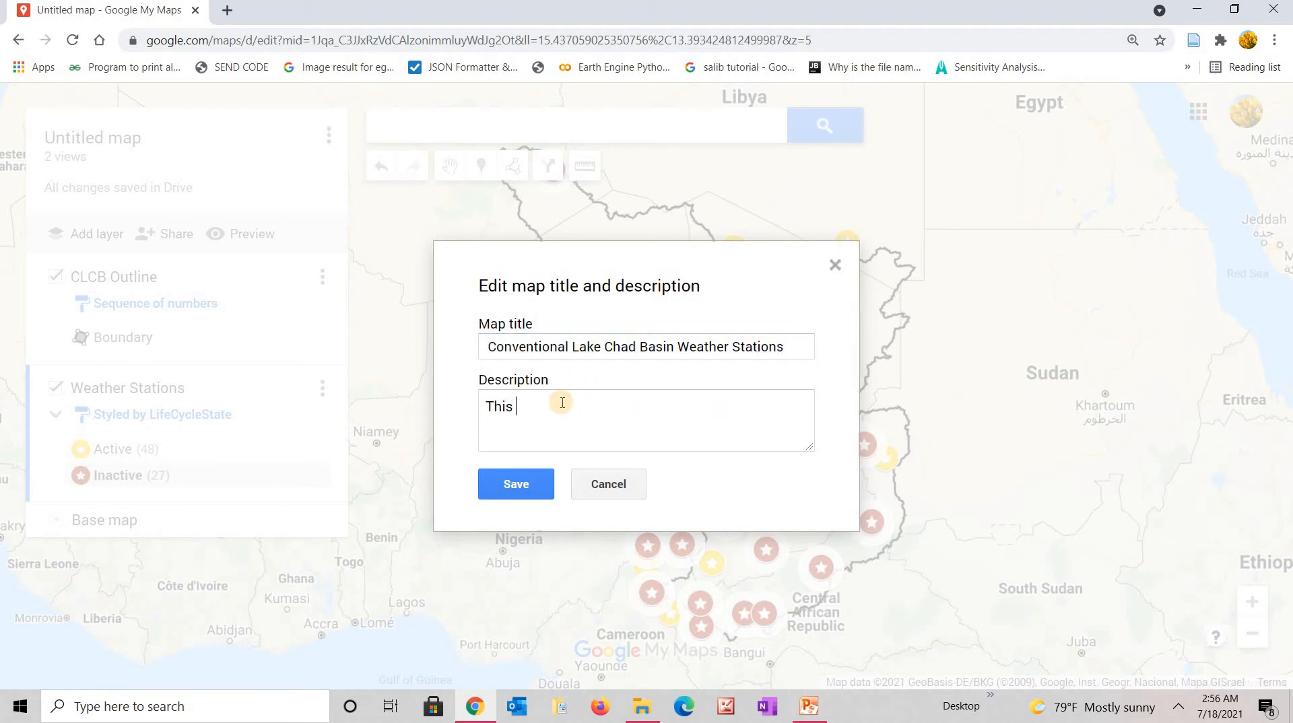
pyautogui.write(' map shows the spatia')
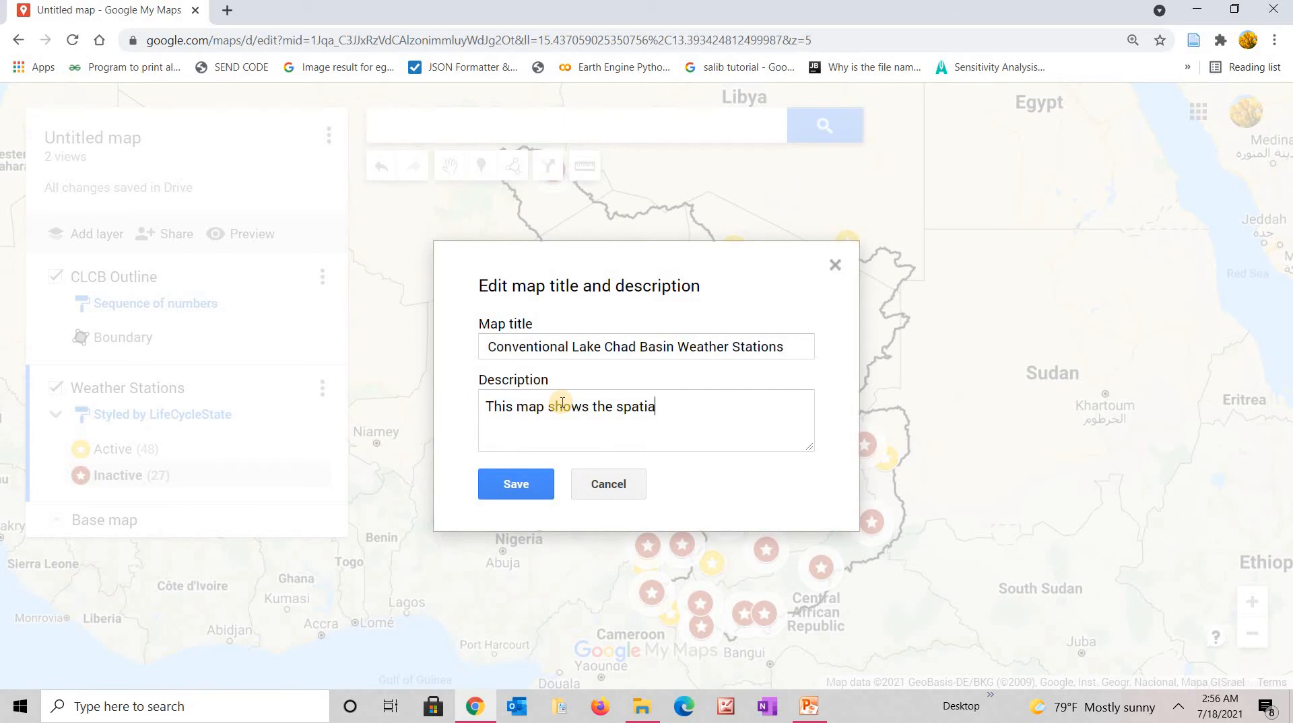
pyautogui.write('l distribution of weather')
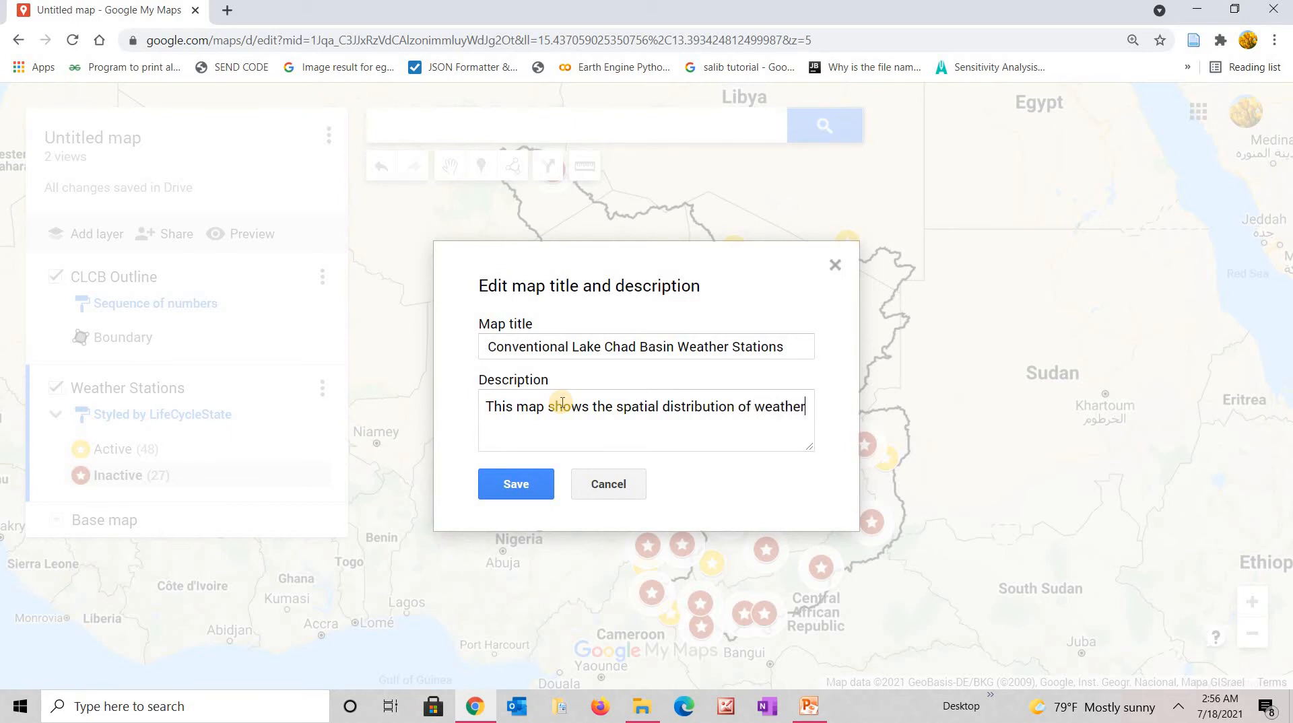
pyautogui.write(' stations in the Convent')
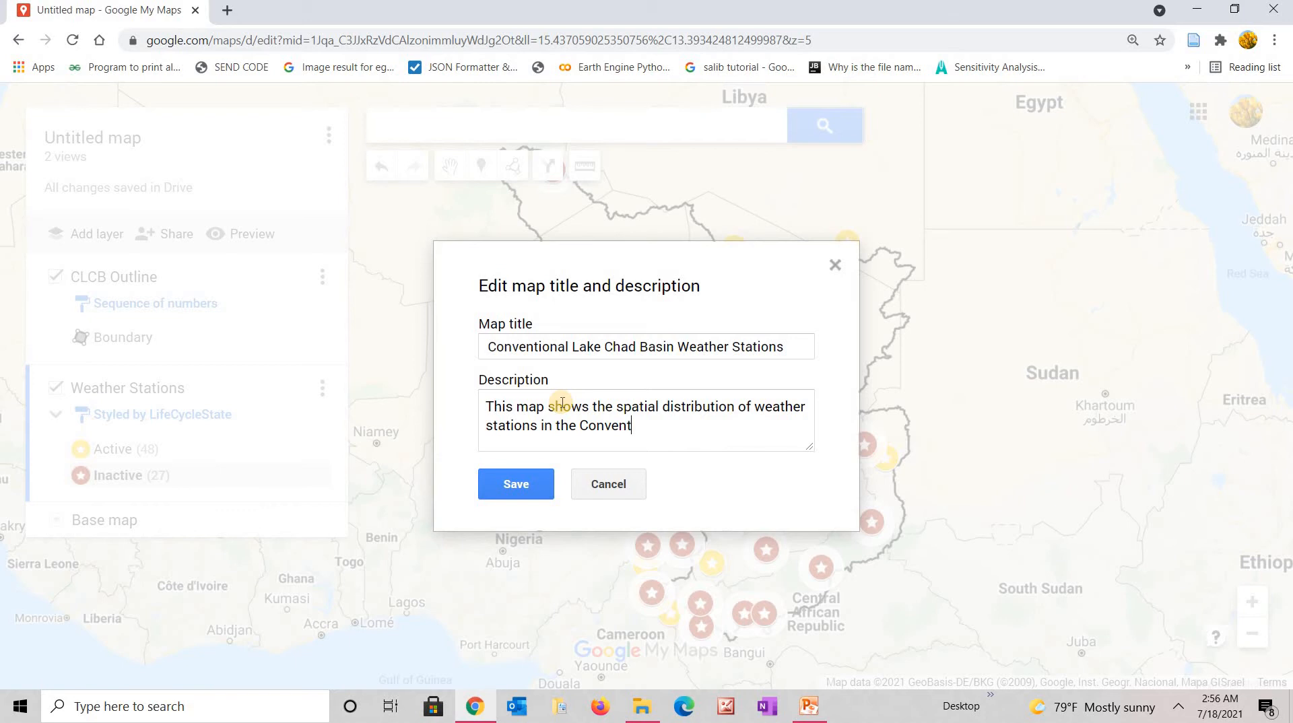
pyautogui.write('ionla')
pyautogui.press('BackSpace')
pyautogui.press('BackSpace')
pyautogui.write('ake Chad Basin.')
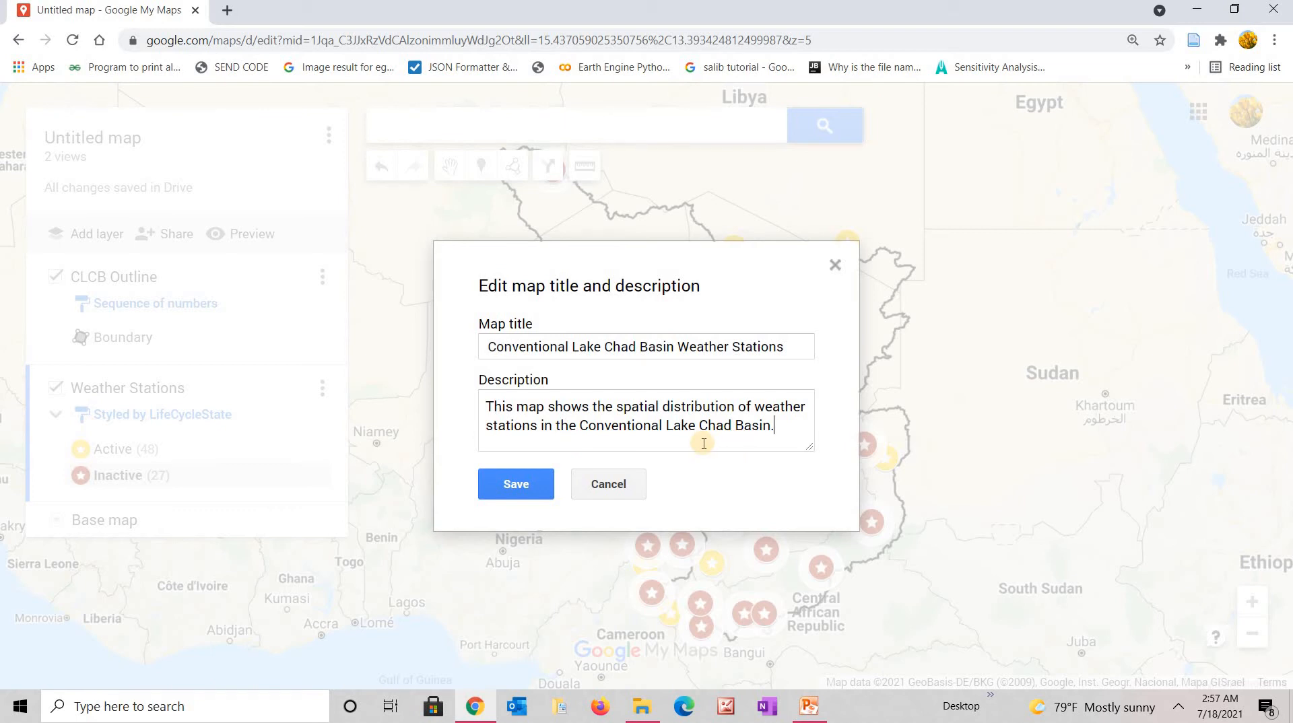
pyautogui.click(514, 486)
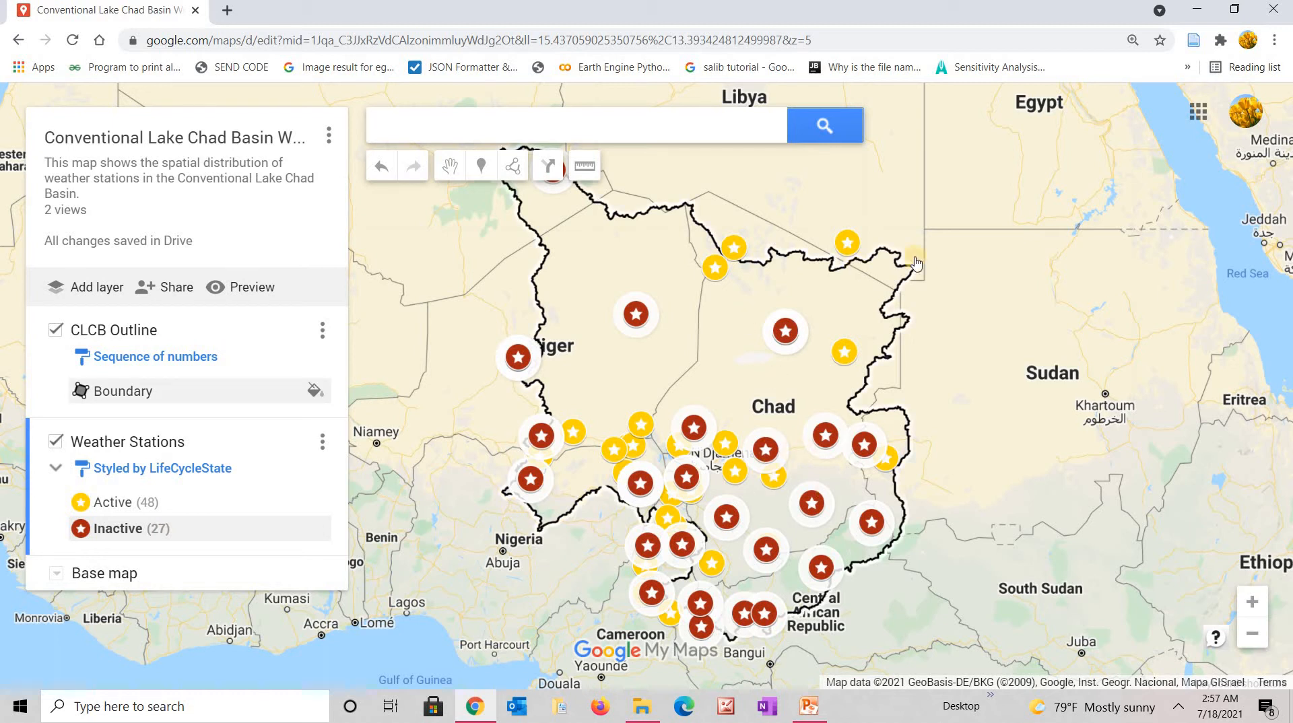
pyautogui.moveTo(977, 297); pyautogui.dragTo(1038, 305)
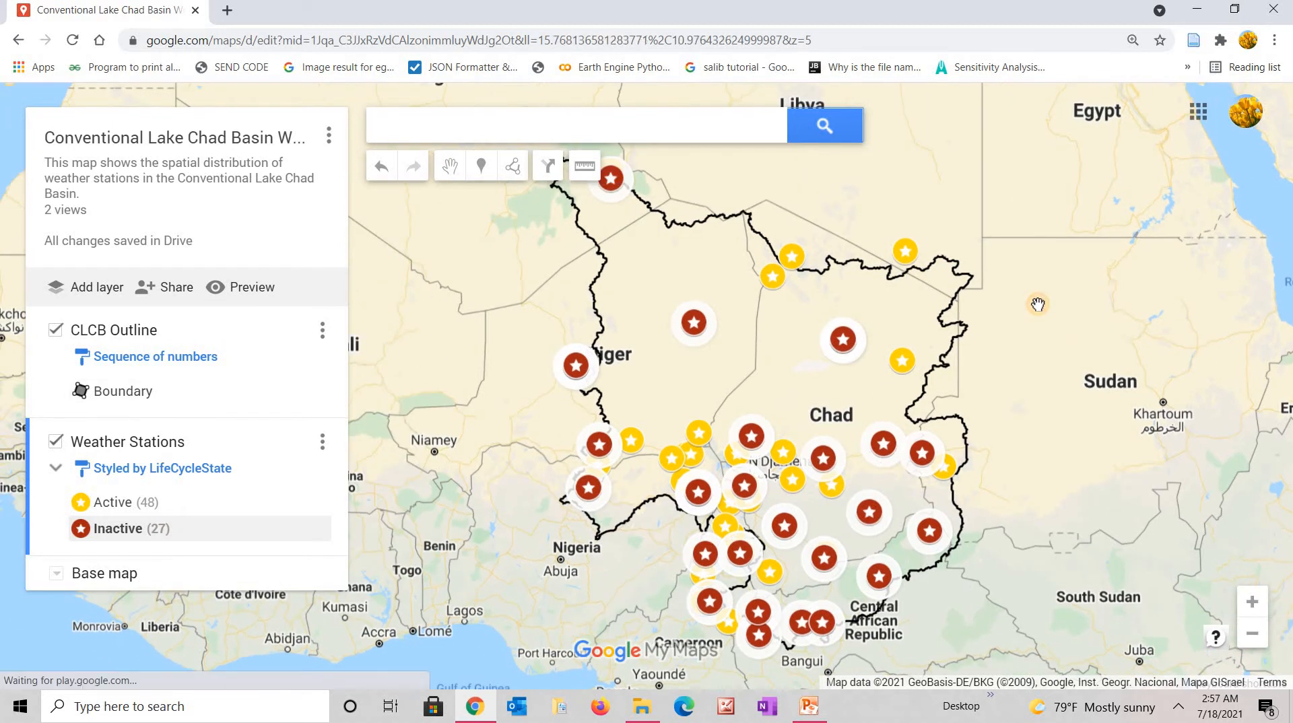
pyautogui.click(332, 139)
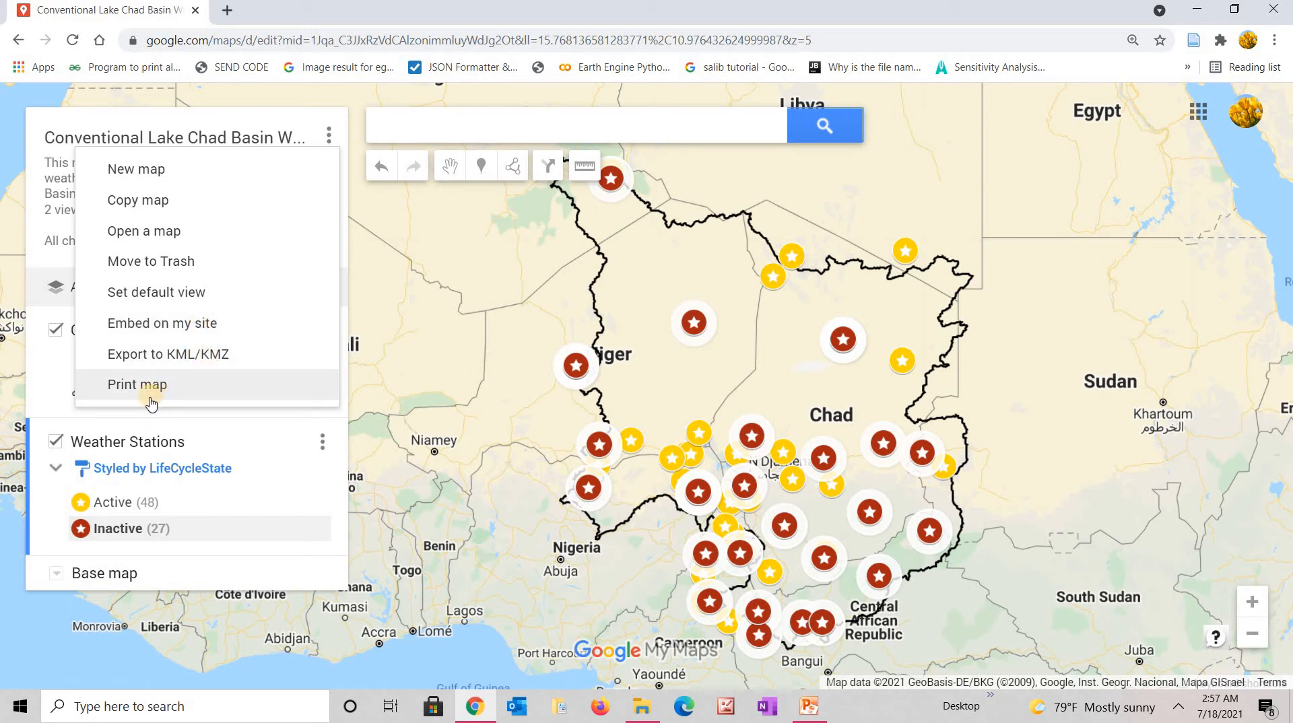
pyautogui.click(387, 369)
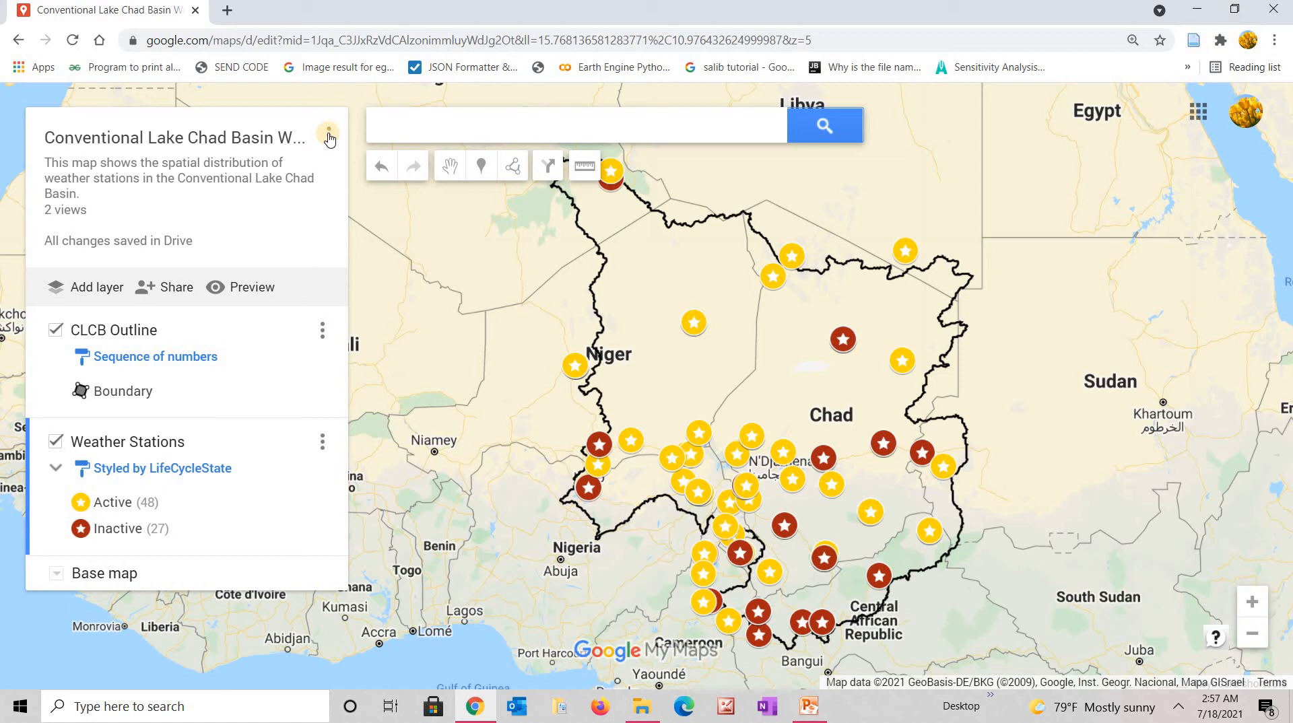
# Open a view-only preview of the map in a new tab, then return to the editor tab.
pyautogui.click(249, 290)
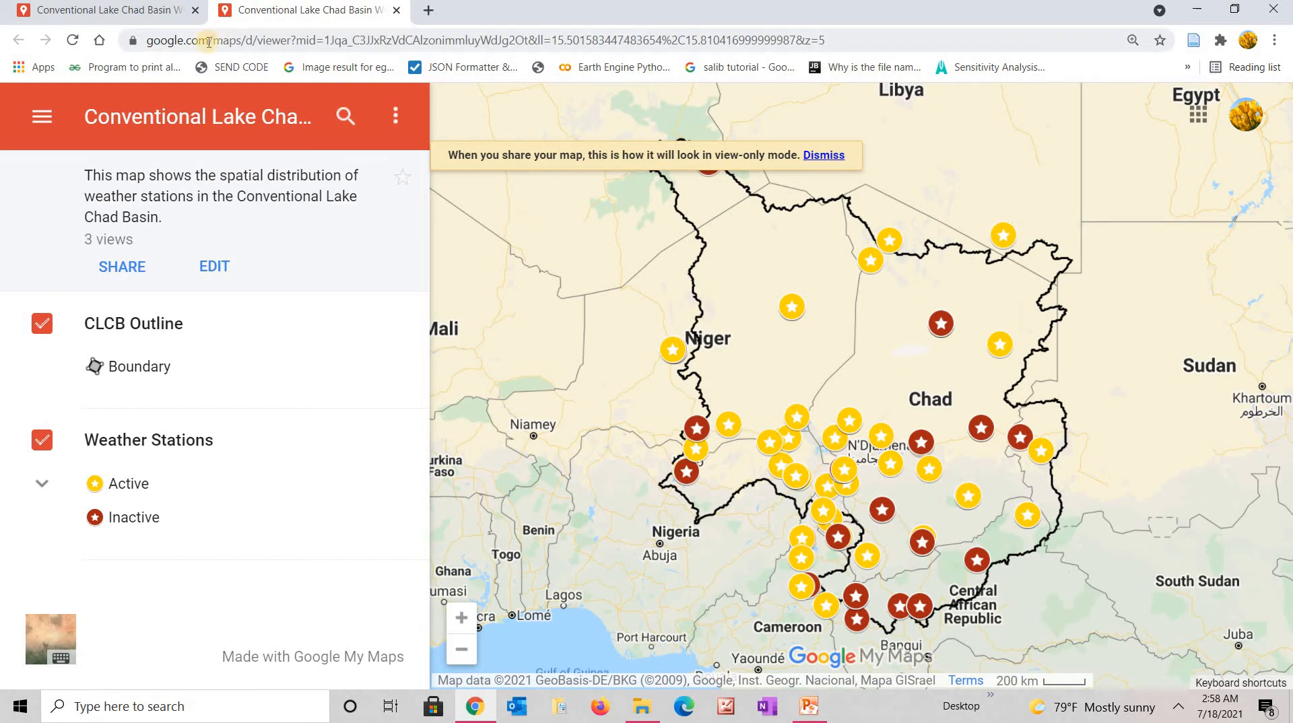
pyautogui.click(165, 17)
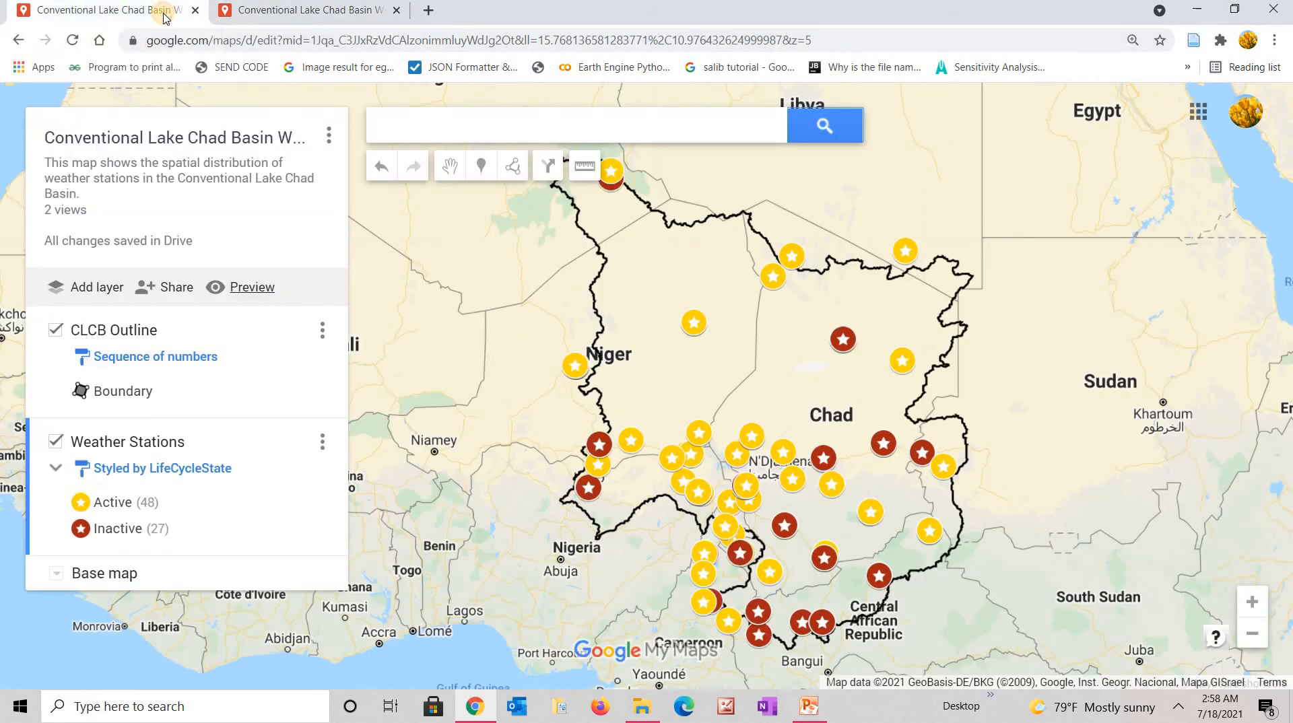
pyautogui.click(344, 17)
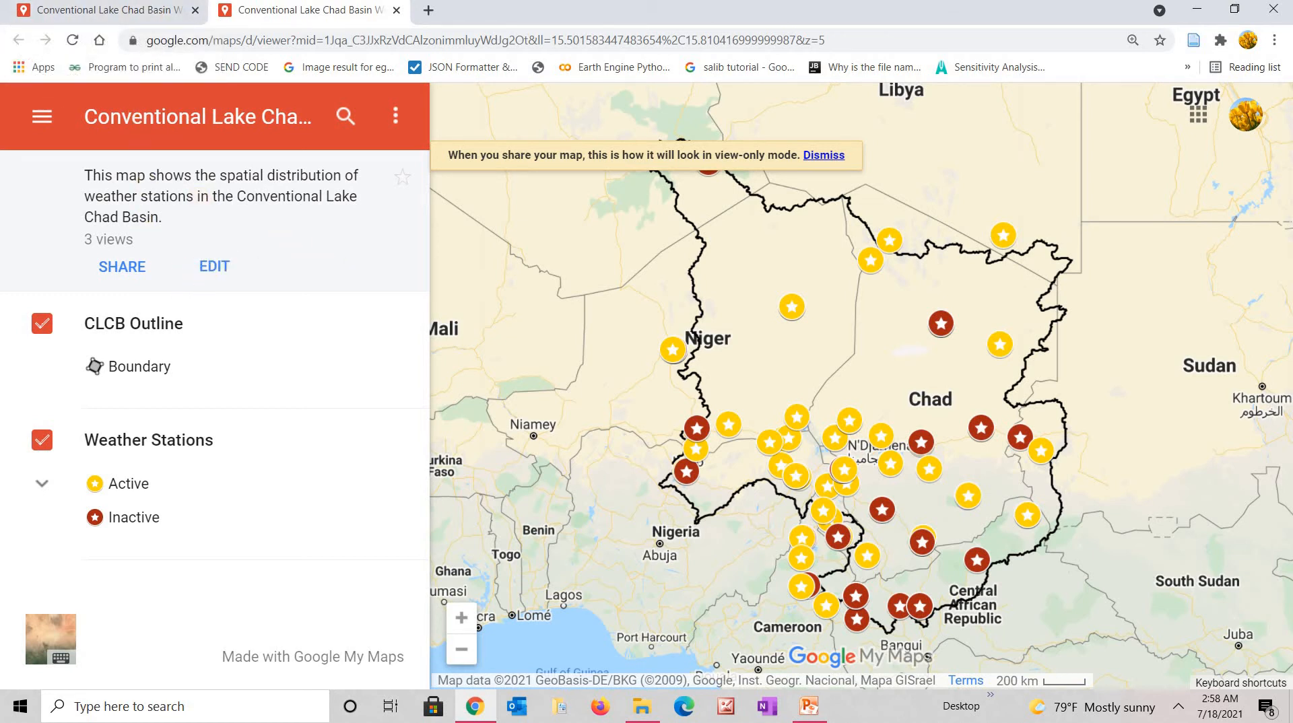
pyautogui.click(136, 9)
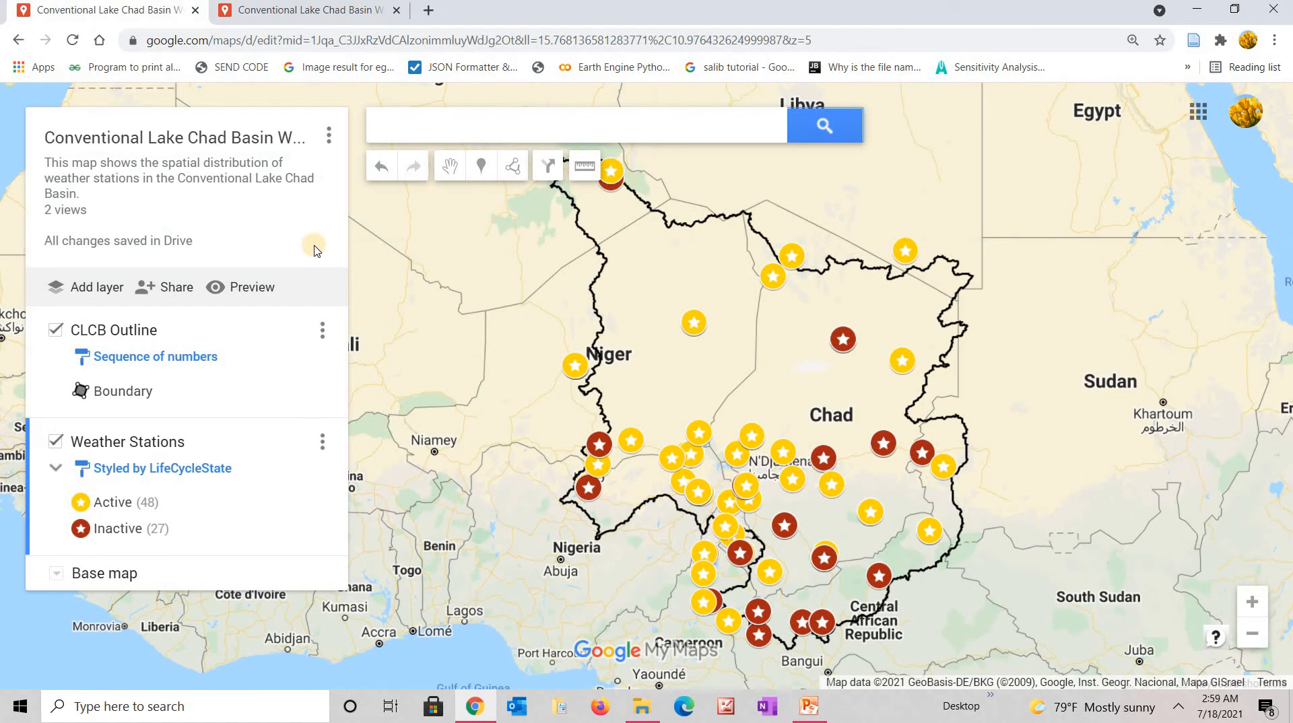
# Set up Print map from the map's options menu with Landscape orientation.
pyautogui.click(329, 137)
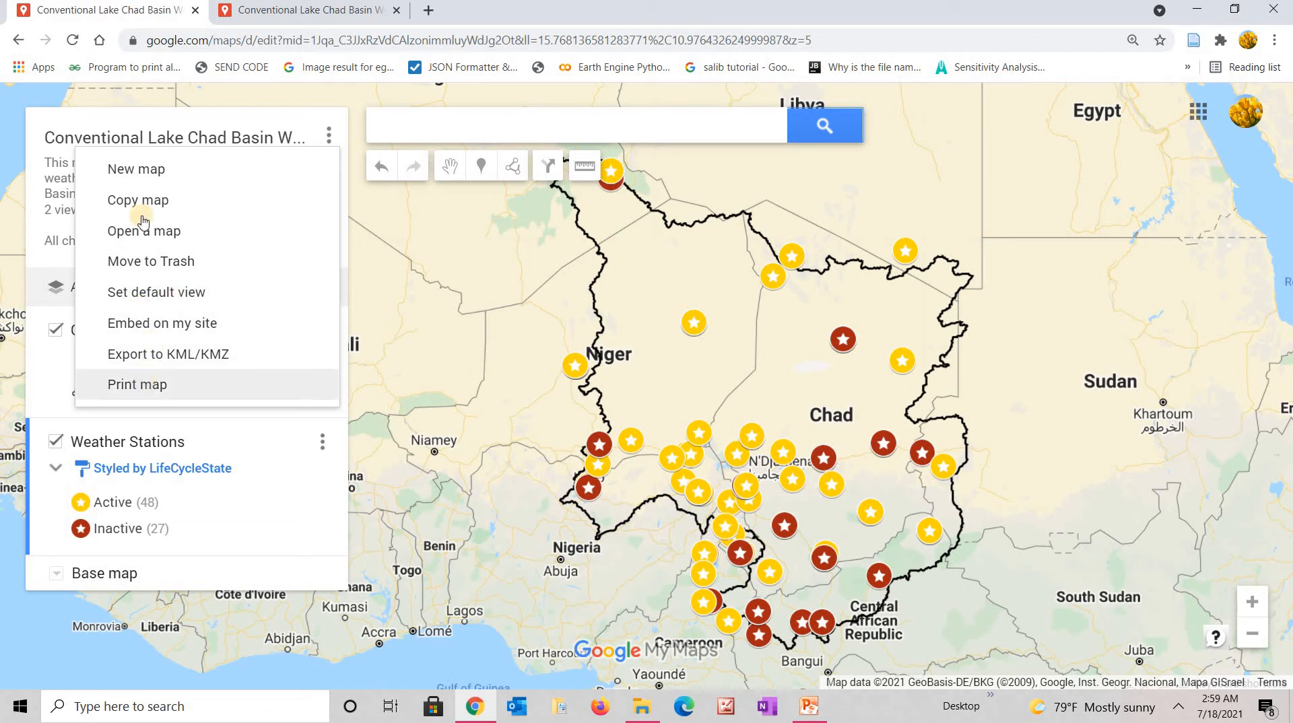
pyautogui.click(325, 137)
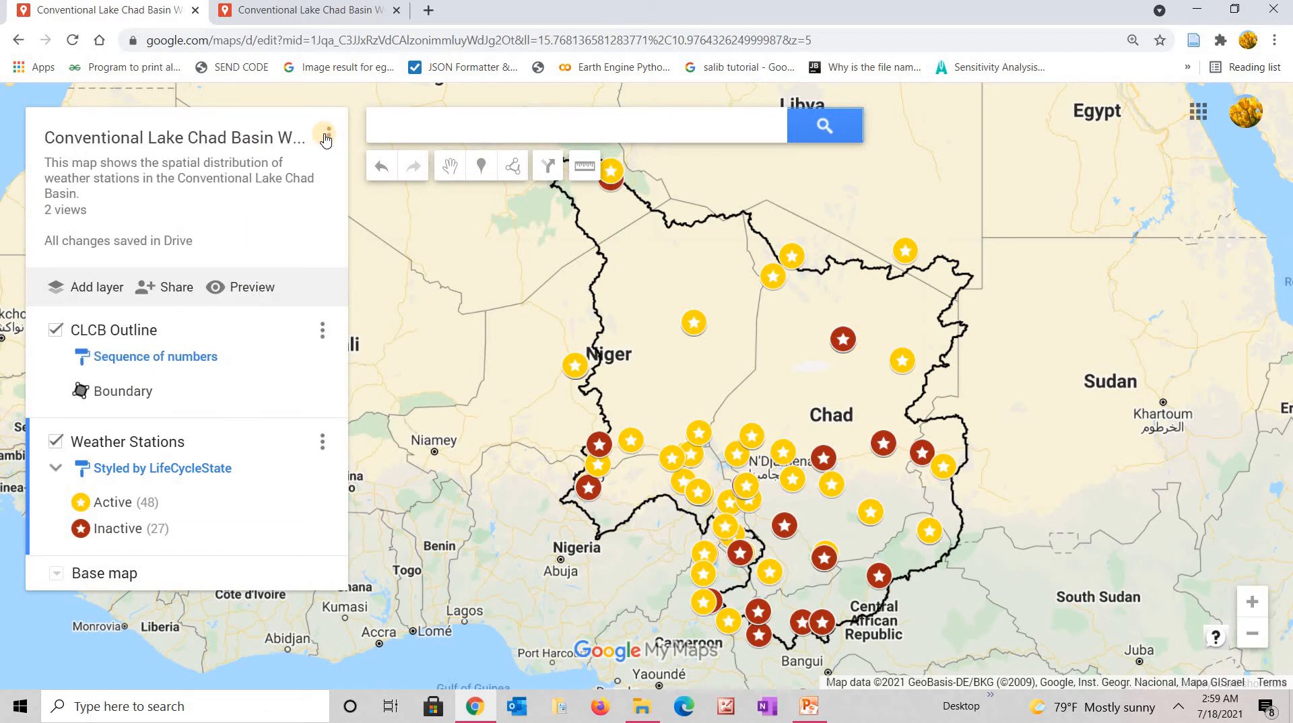
pyautogui.click(326, 137)
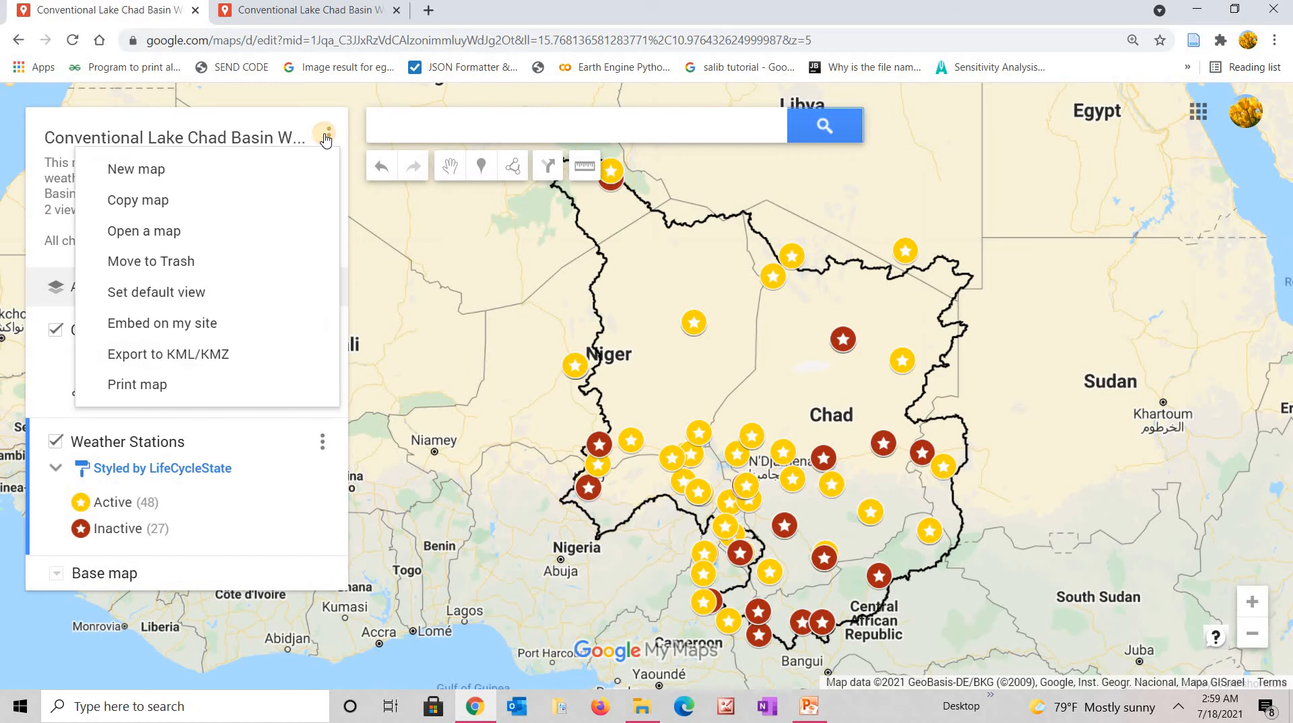
pyautogui.click(138, 385)
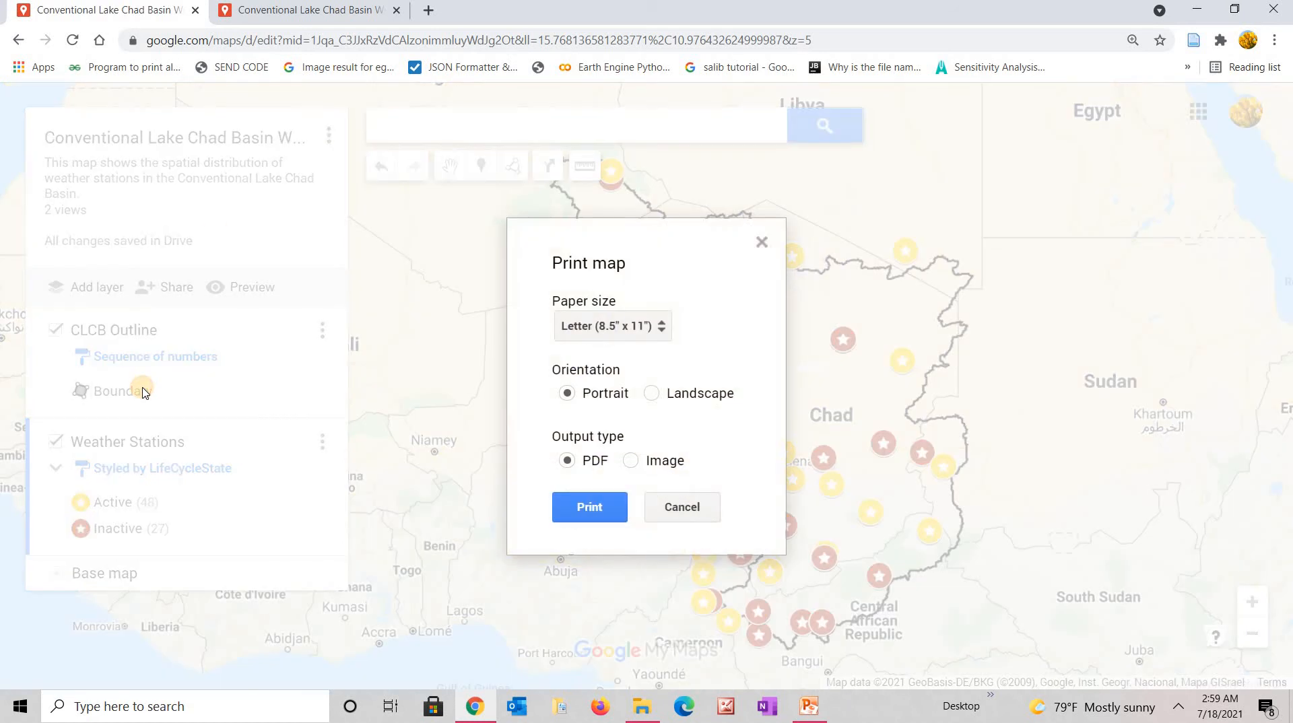
pyautogui.click(652, 394)
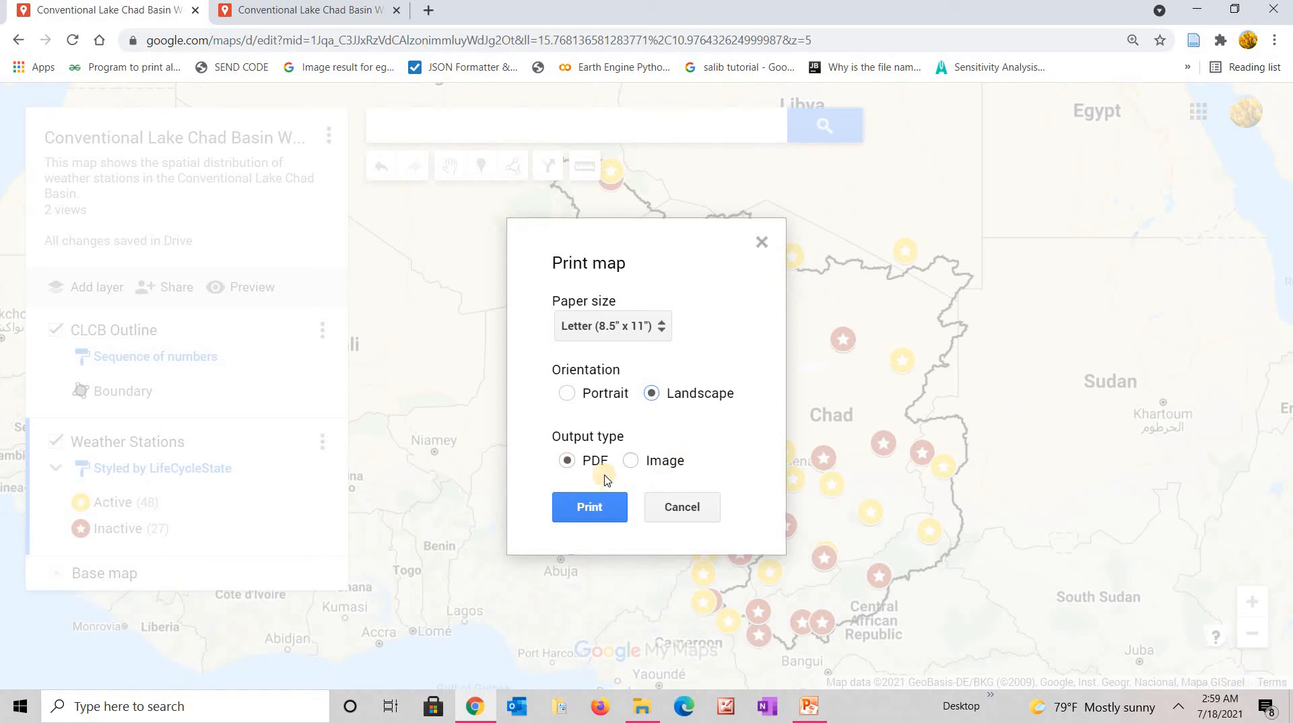
# Generate the landscape PDF, inspect it zoomed to 150%, then return to the map editor.
pyautogui.click(584, 513)
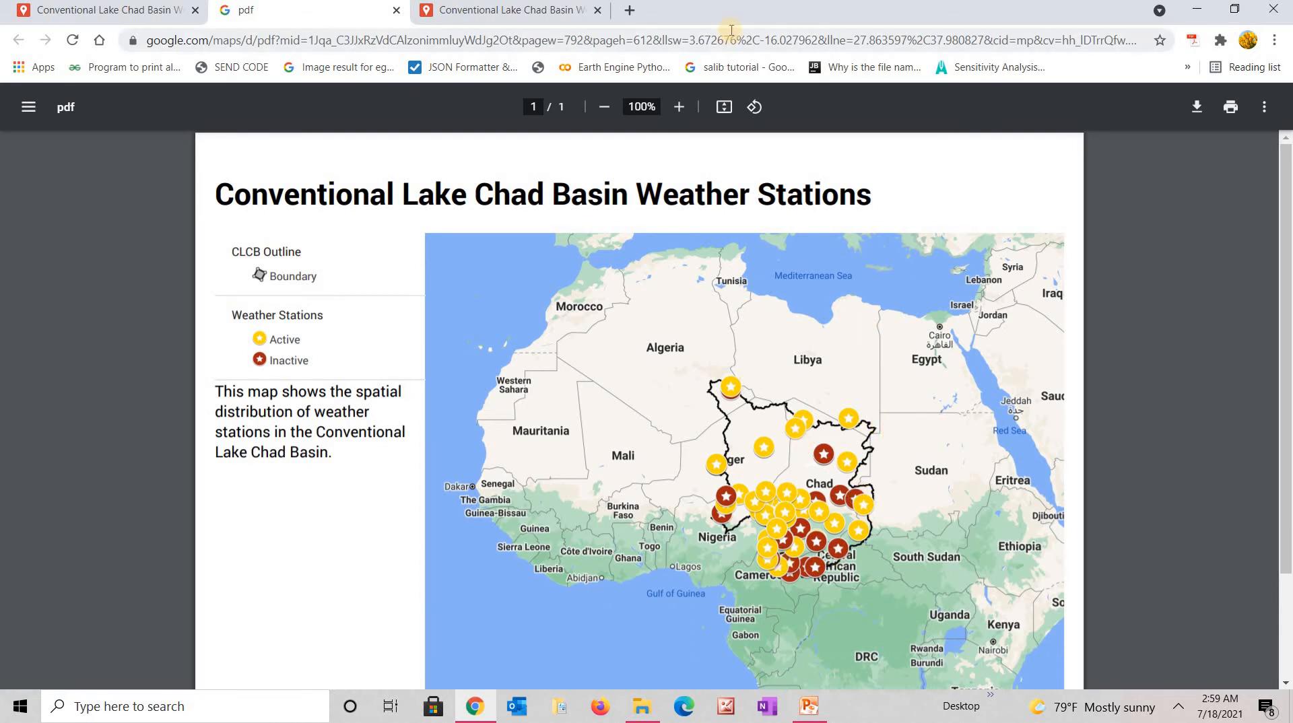
pyautogui.click(680, 109)
pyautogui.click(679, 107)
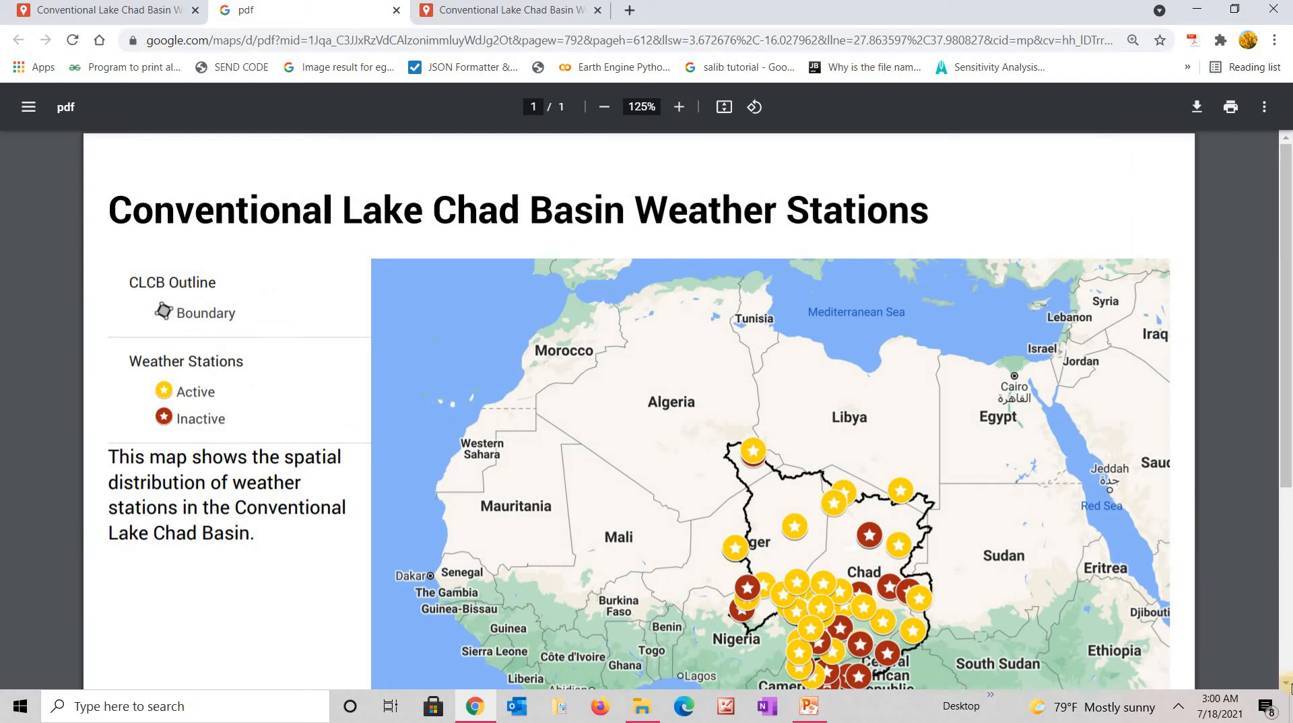
pyautogui.click(1286, 684)
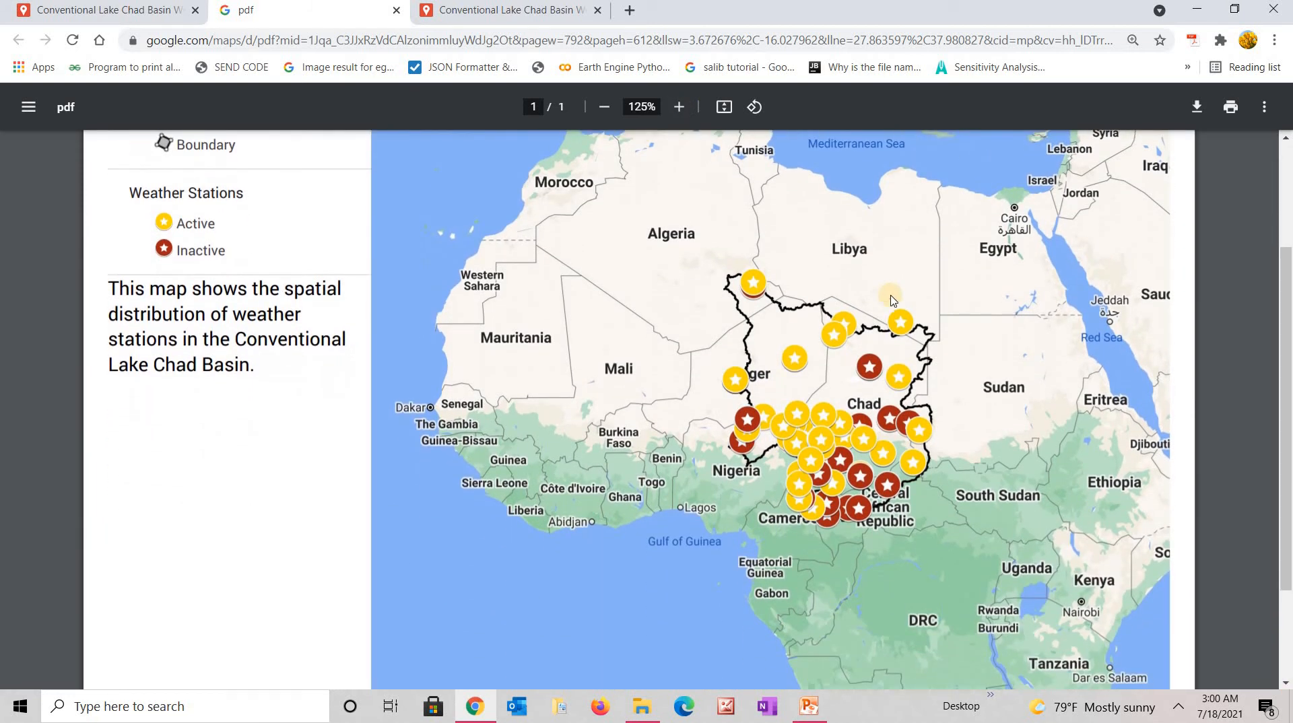
pyautogui.click(680, 106)
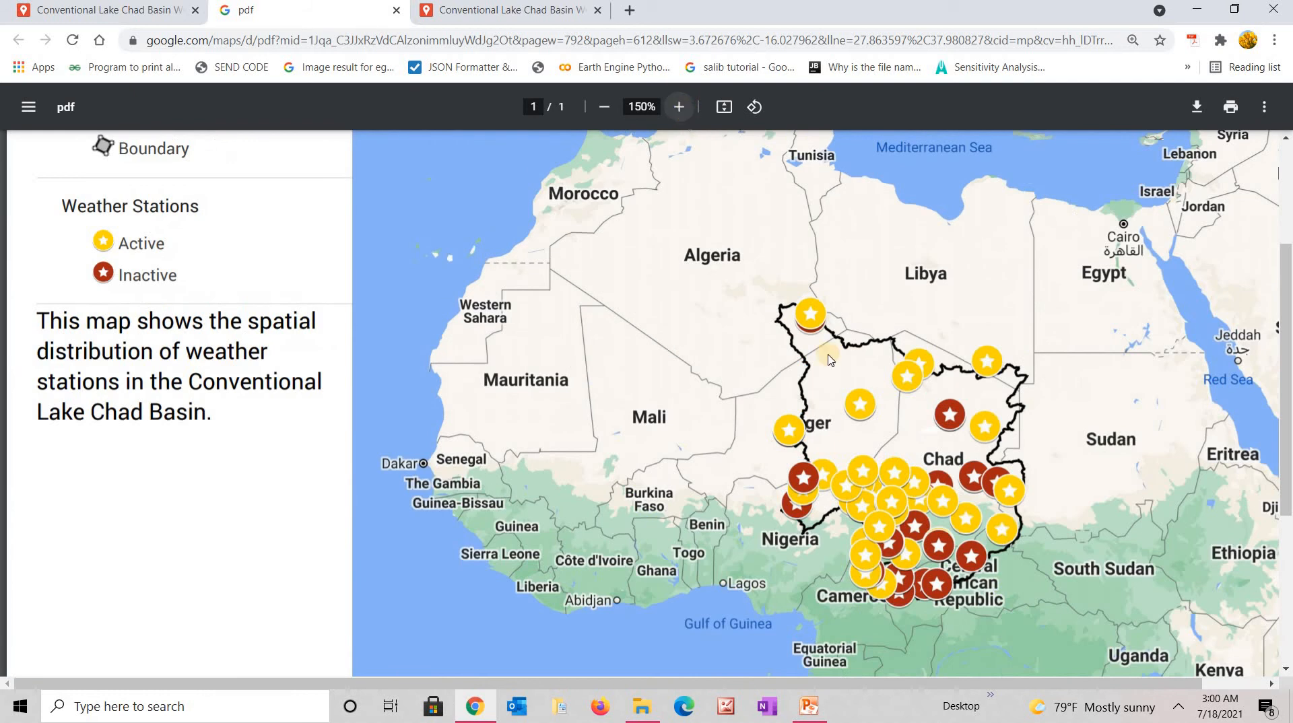
pyautogui.click(1270, 685)
pyautogui.click(1270, 686)
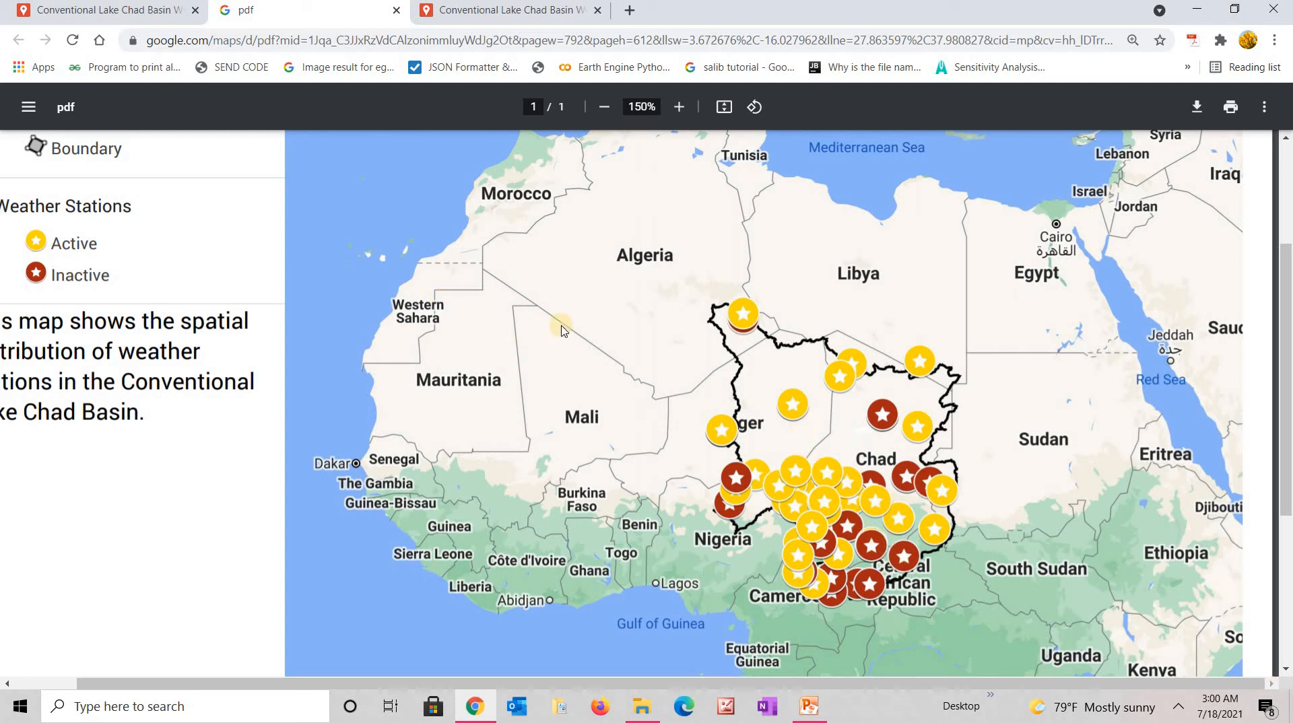
pyautogui.click(146, 12)
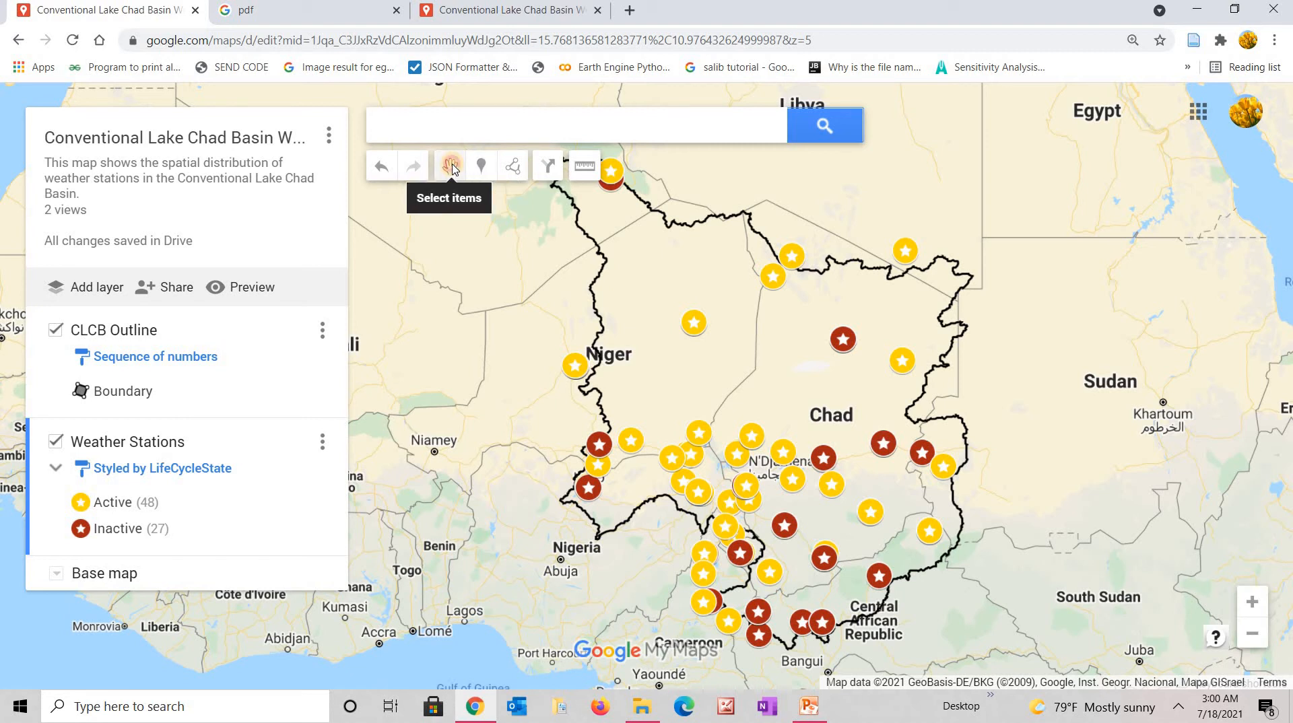
pyautogui.click(698, 329)
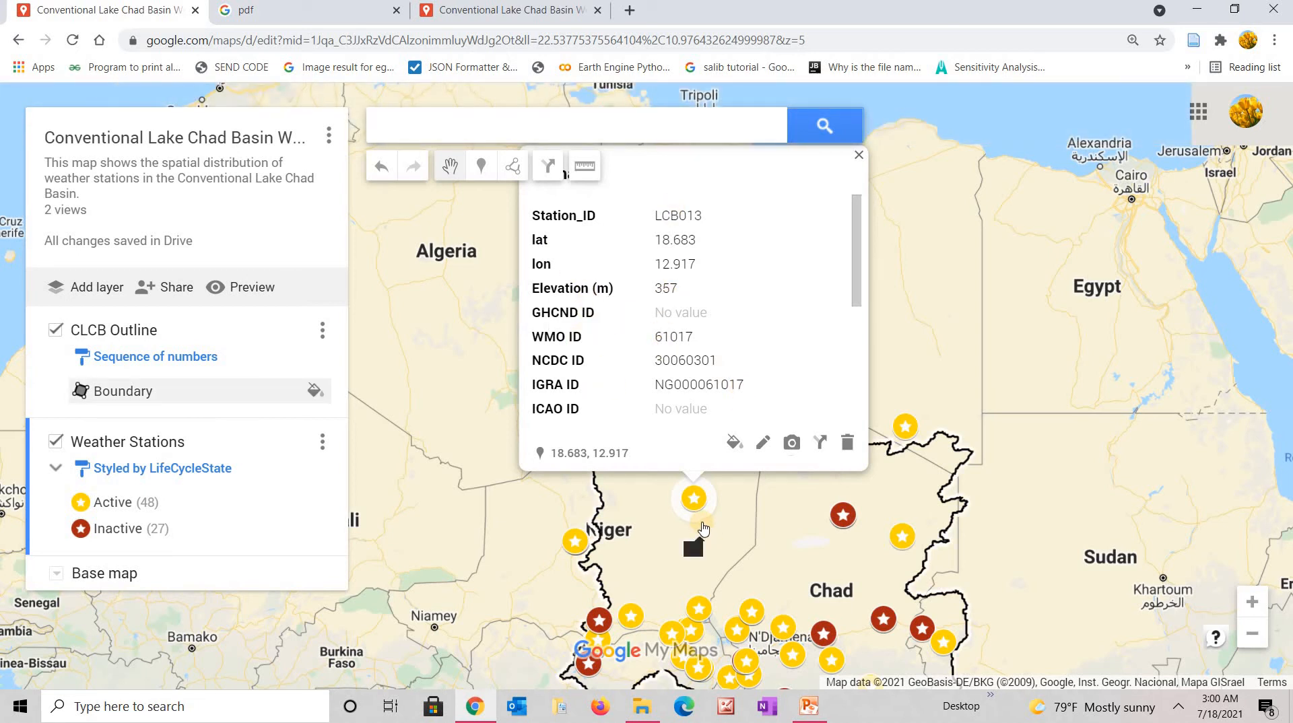
pyautogui.click(855, 409)
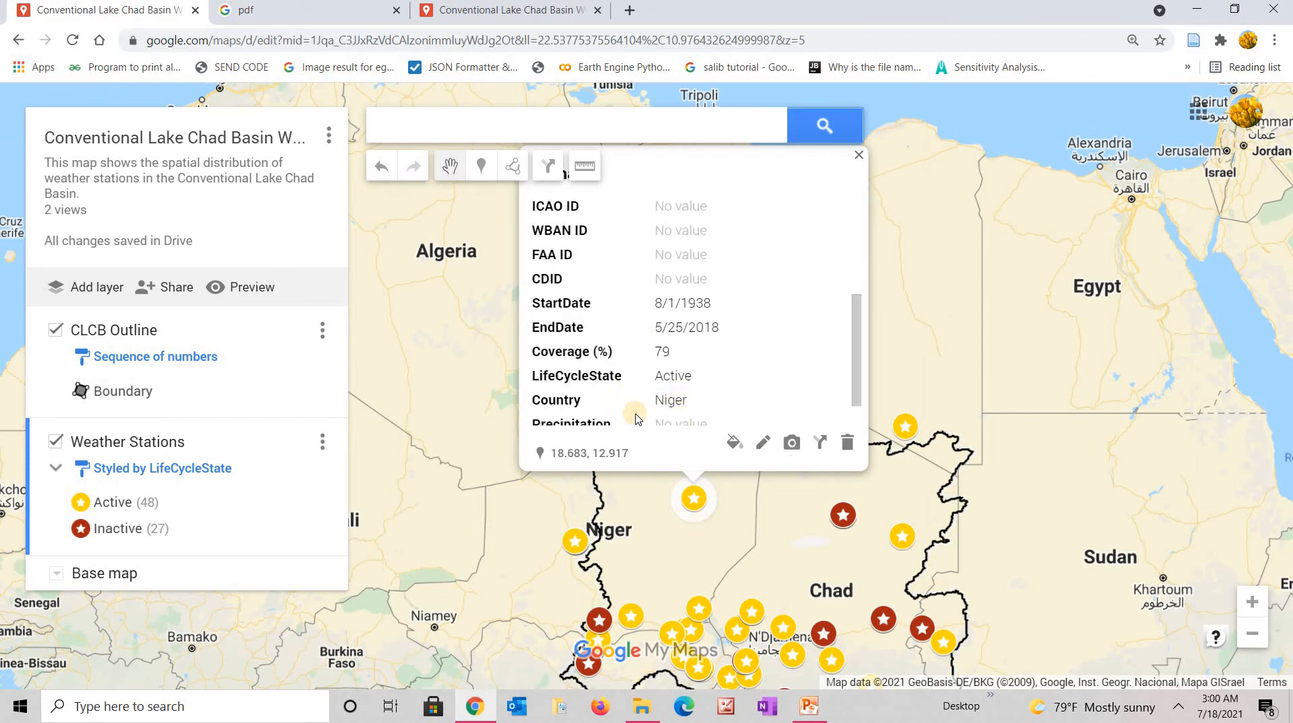
pyautogui.click(856, 426)
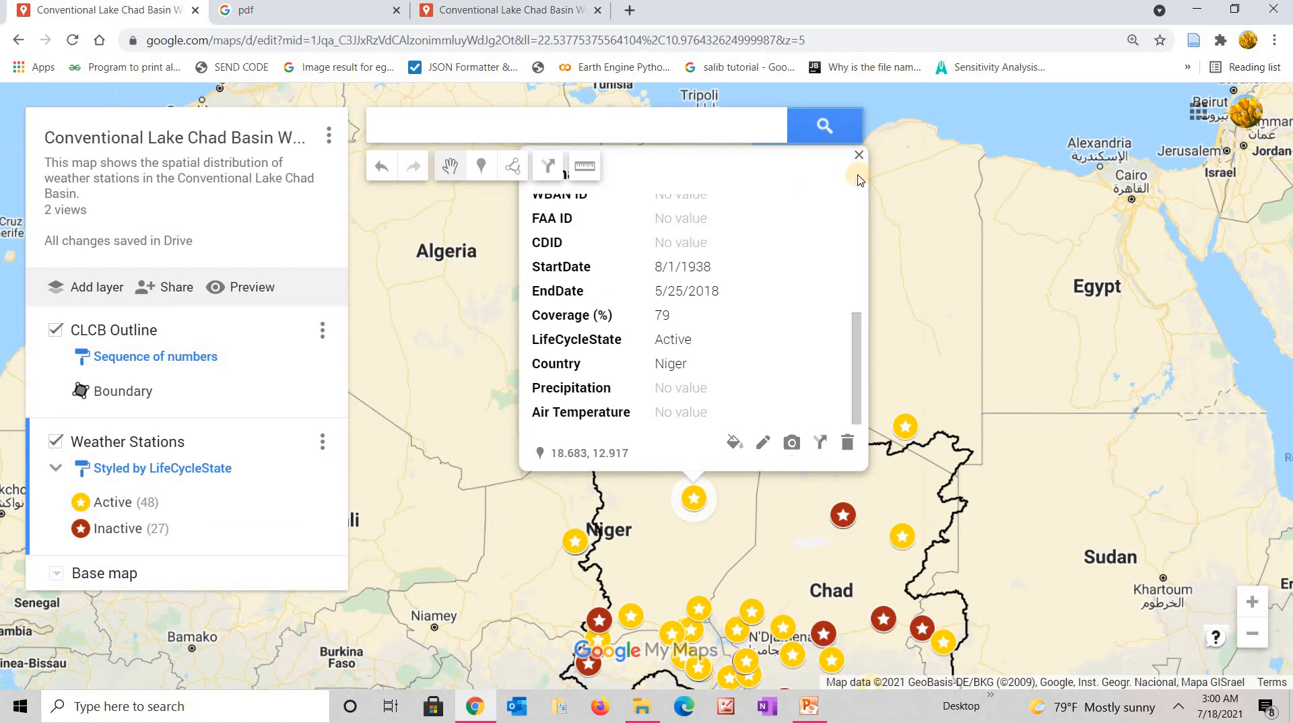
pyautogui.scroll(4, 857, 208)
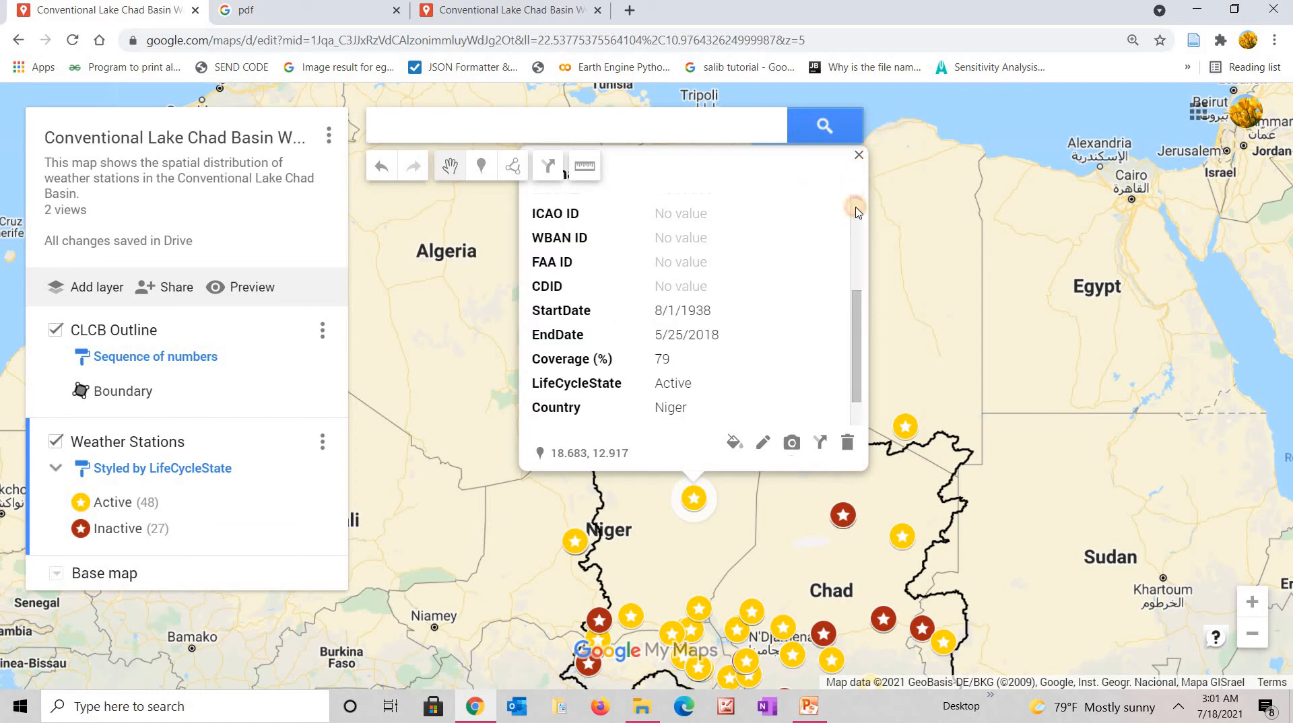
pyautogui.scroll(1, 857, 208)
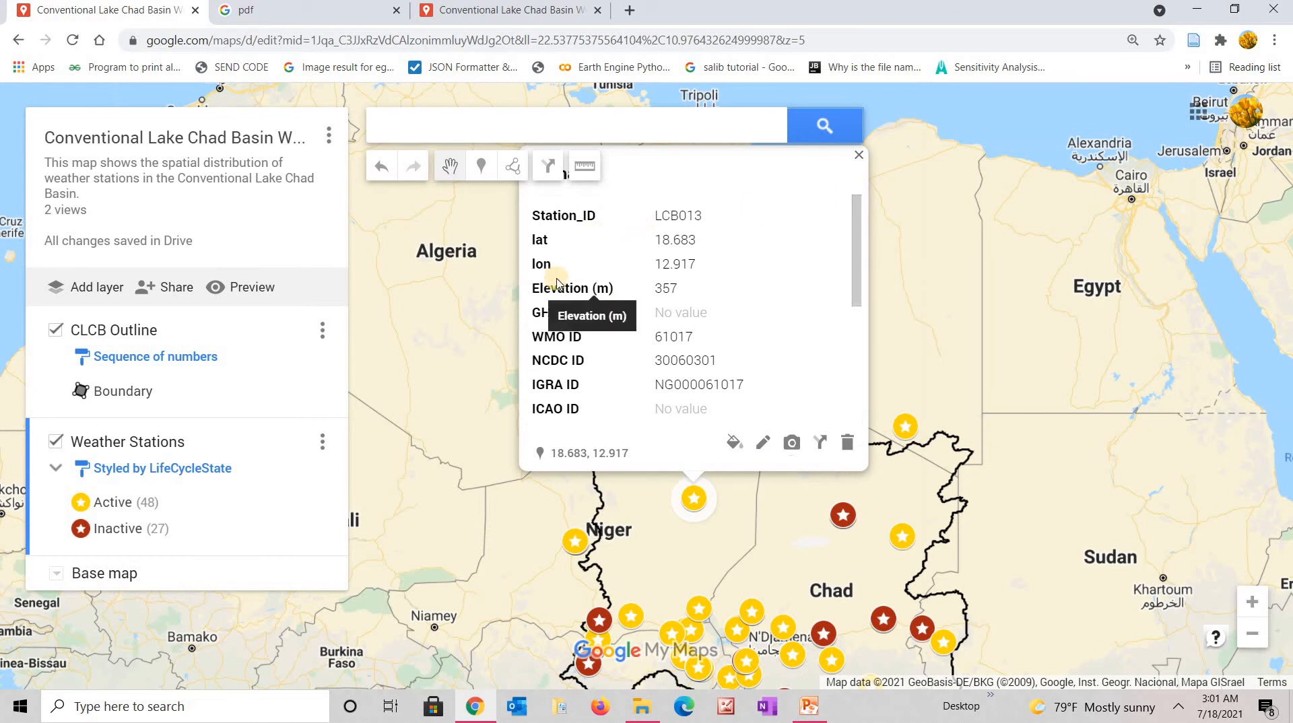
pyautogui.click(858, 155)
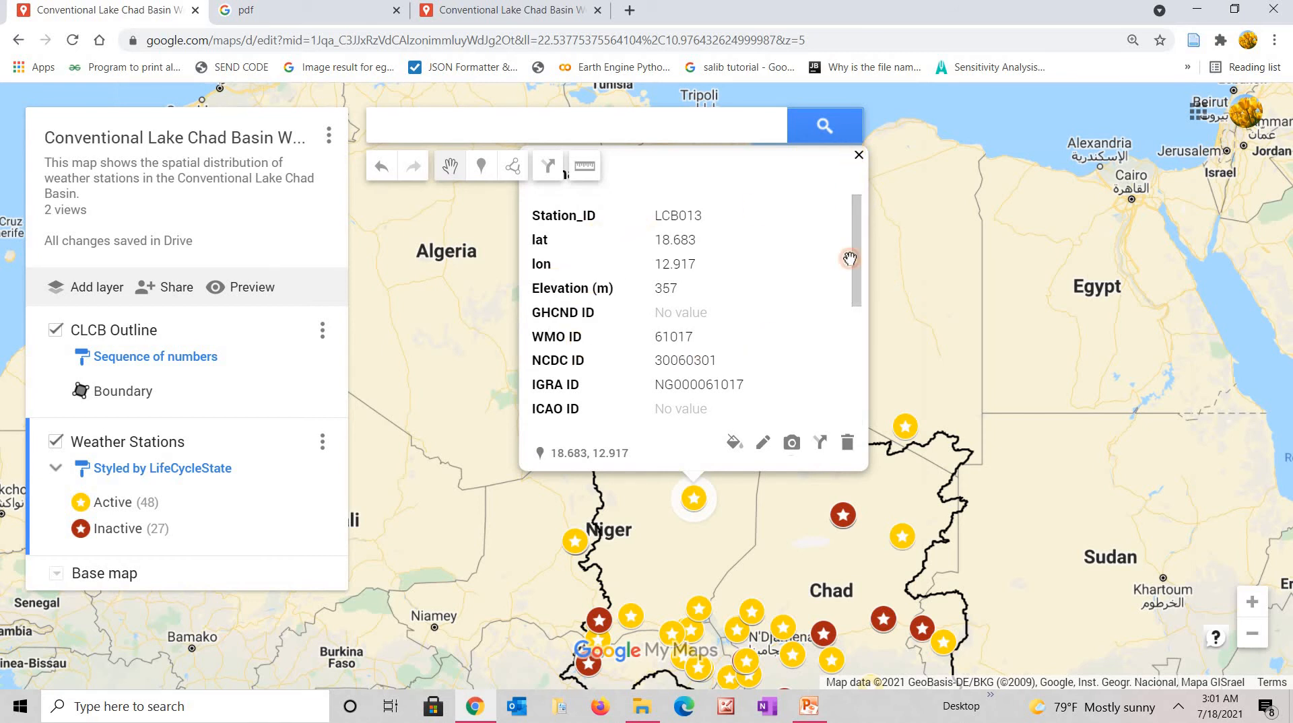
pyautogui.click(845, 518)
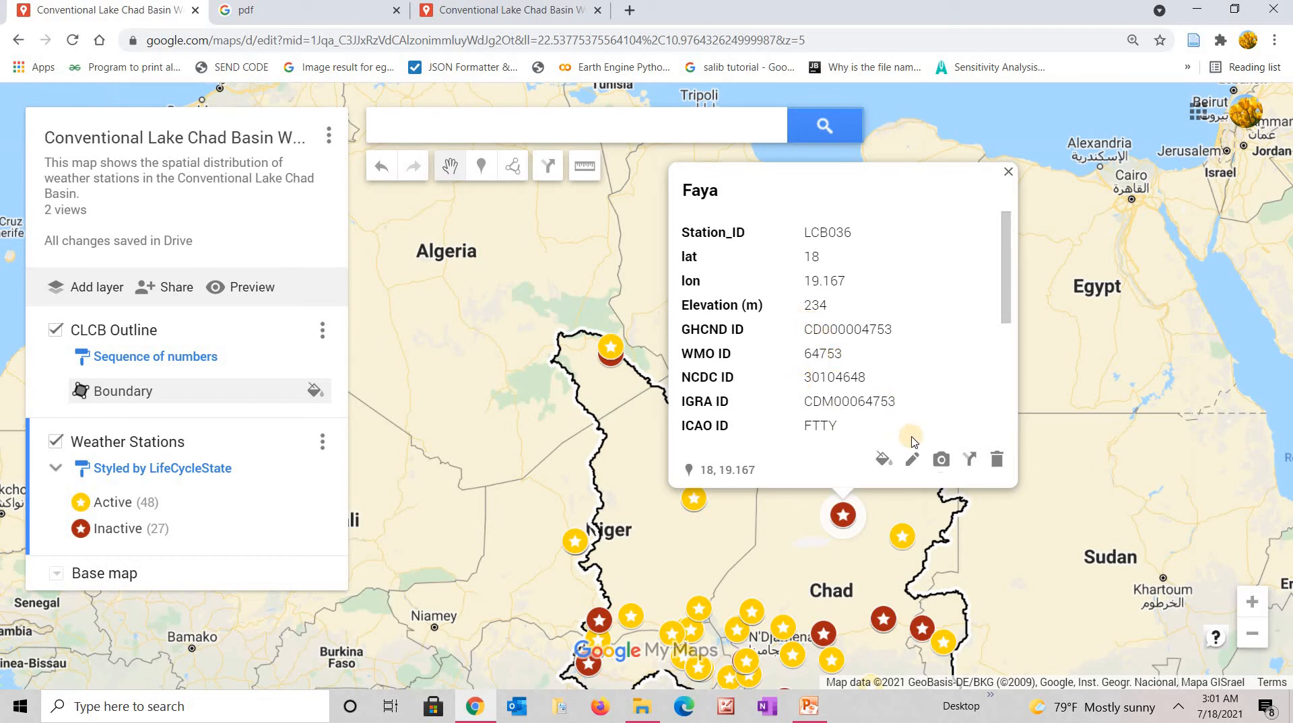
pyautogui.click(1004, 429)
pyautogui.click(1004, 429)
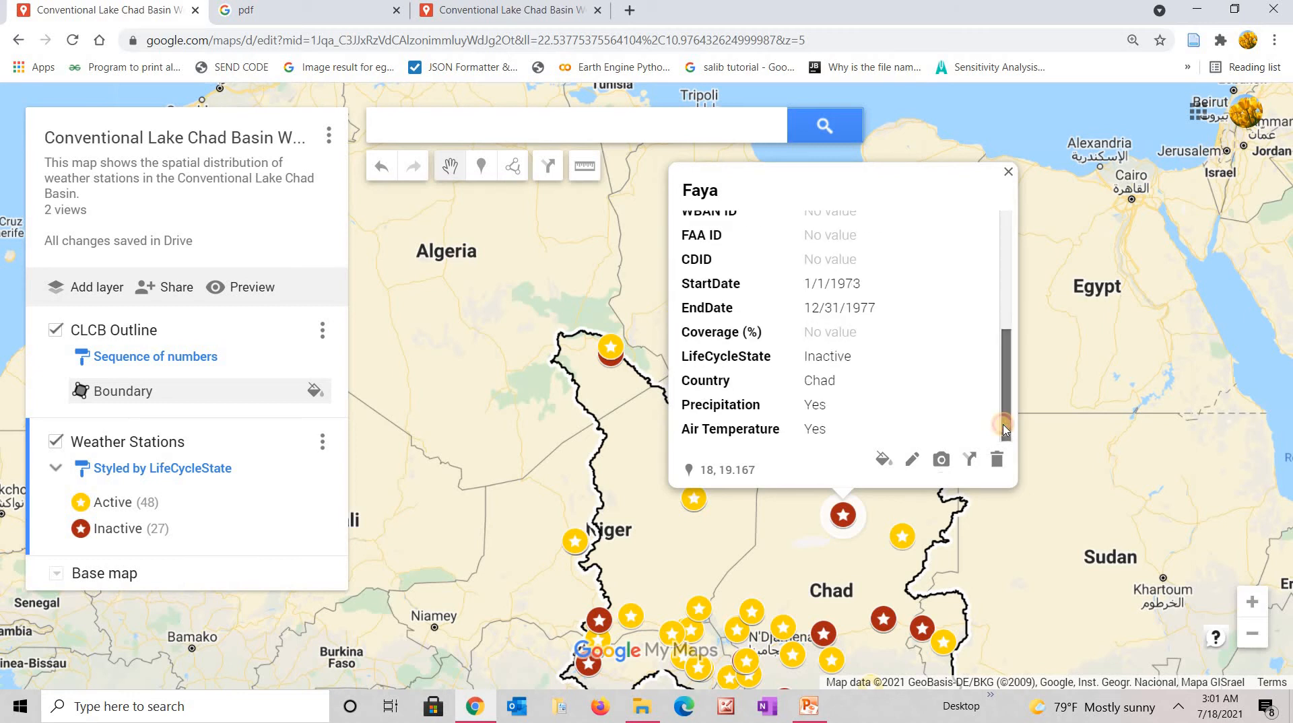
pyautogui.click(1008, 174)
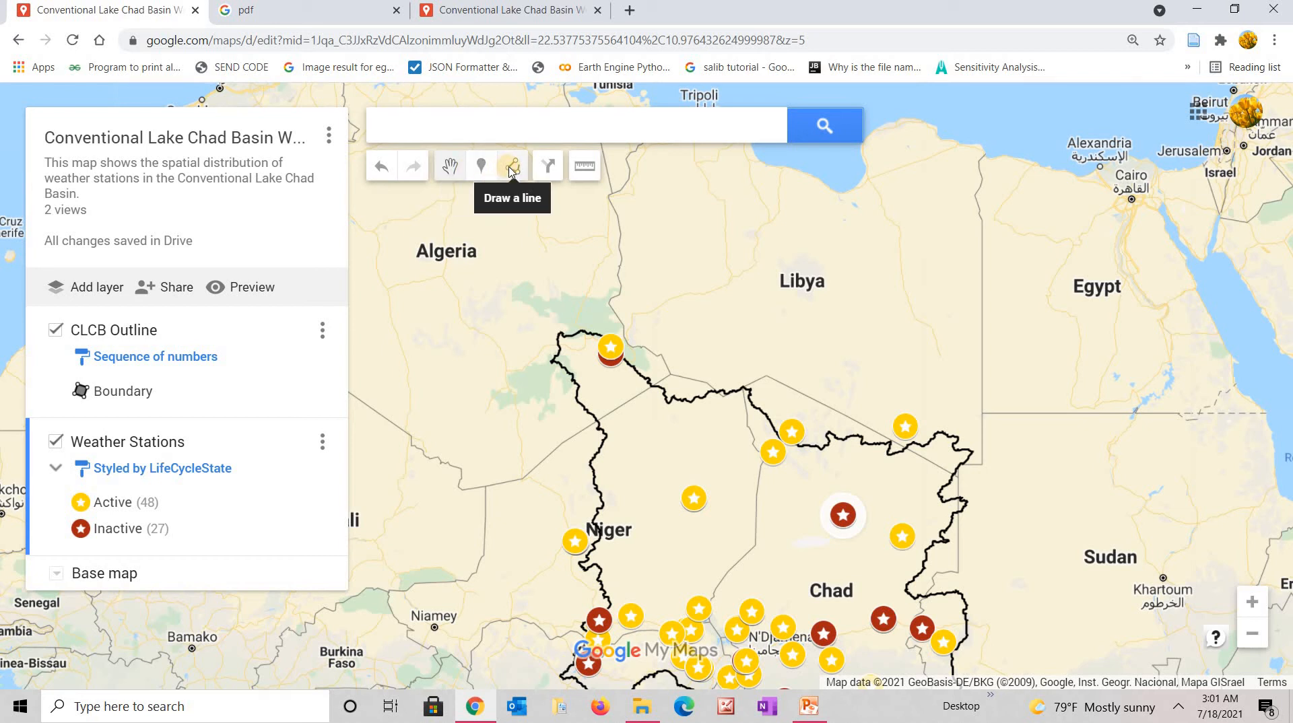
# Measure from the basin's northern corner to its eastern boundary, then clear the measurement.
pyautogui.click(584, 172)
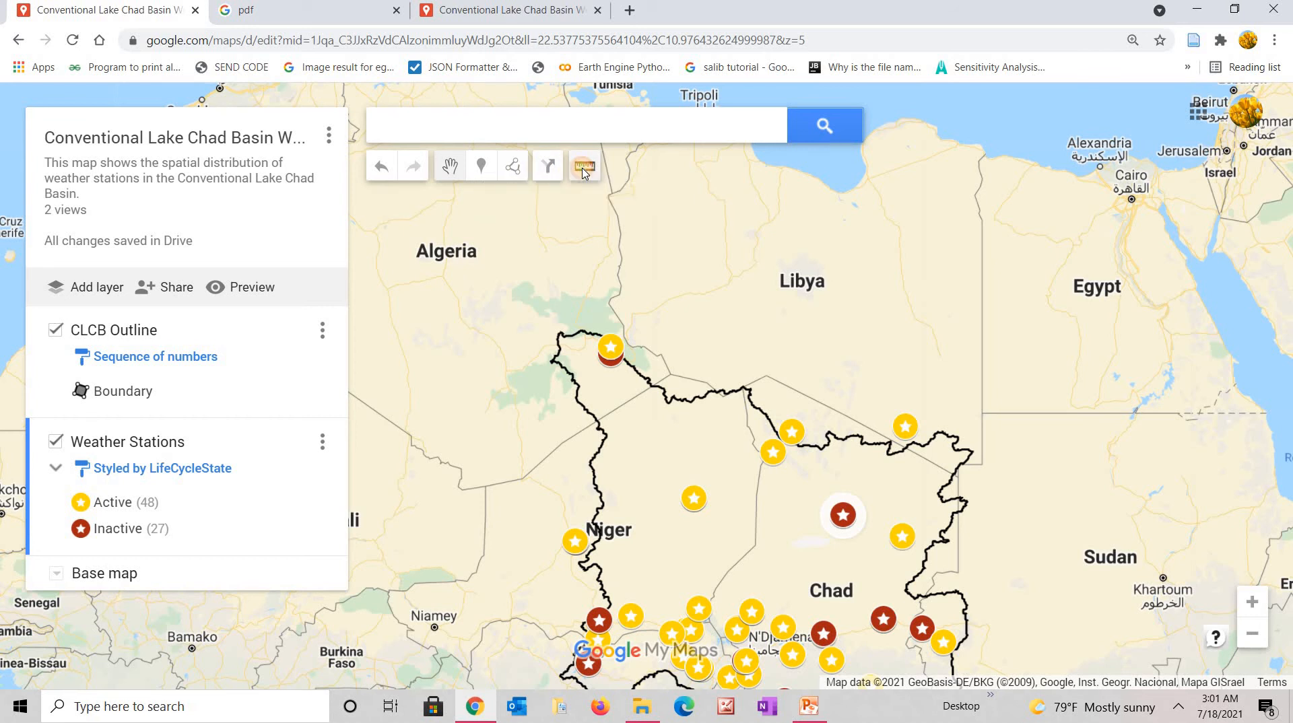
pyautogui.click(561, 344)
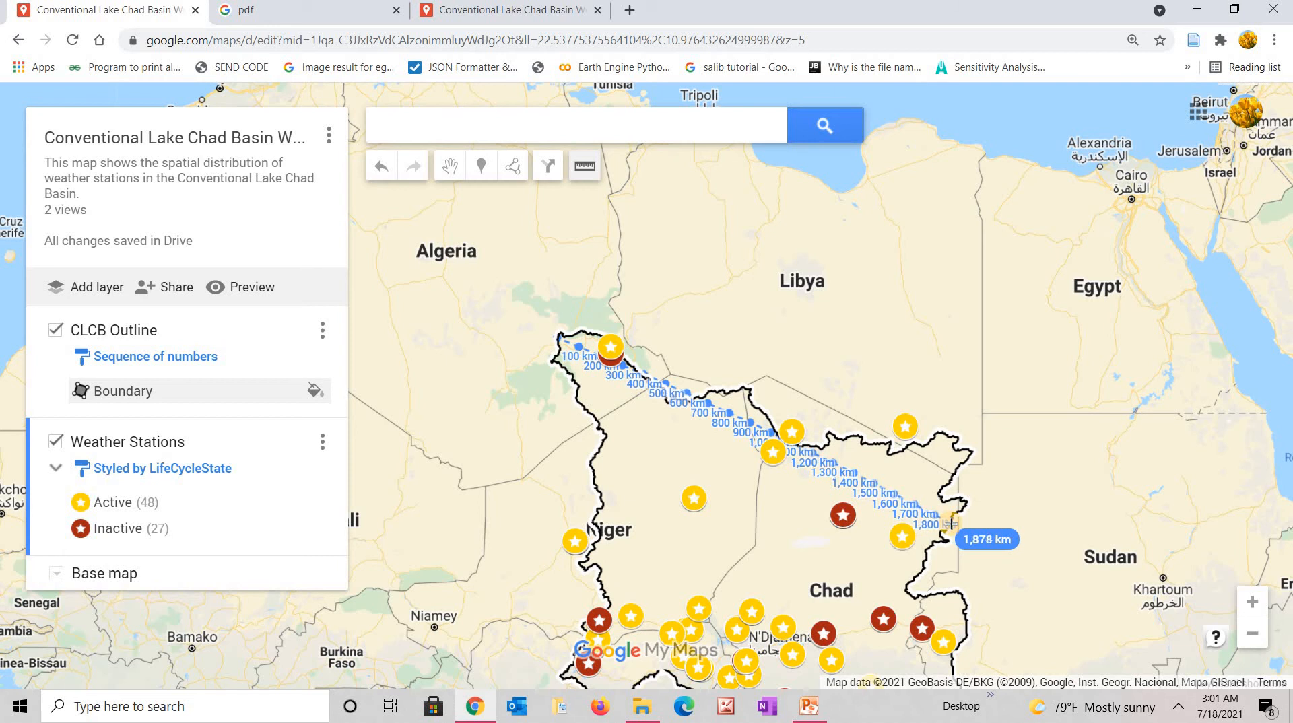
pyautogui.doubleClick(950, 524)
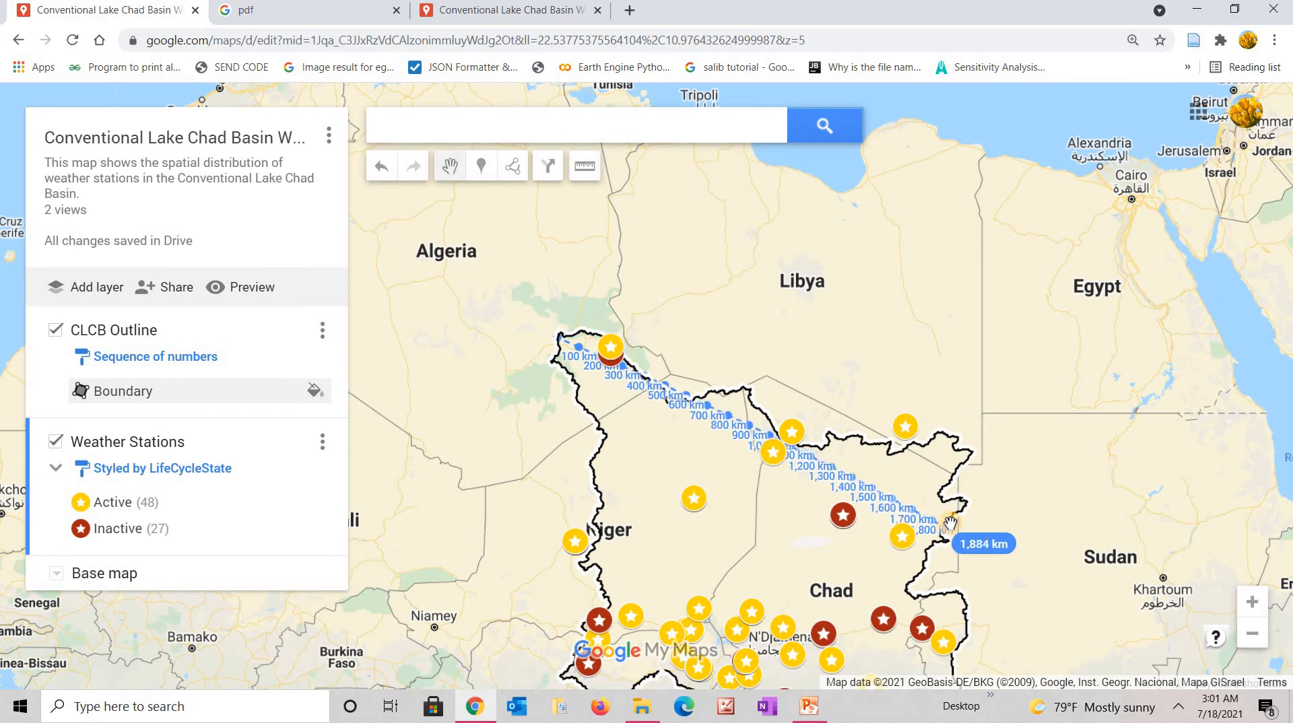
pyautogui.click(590, 469)
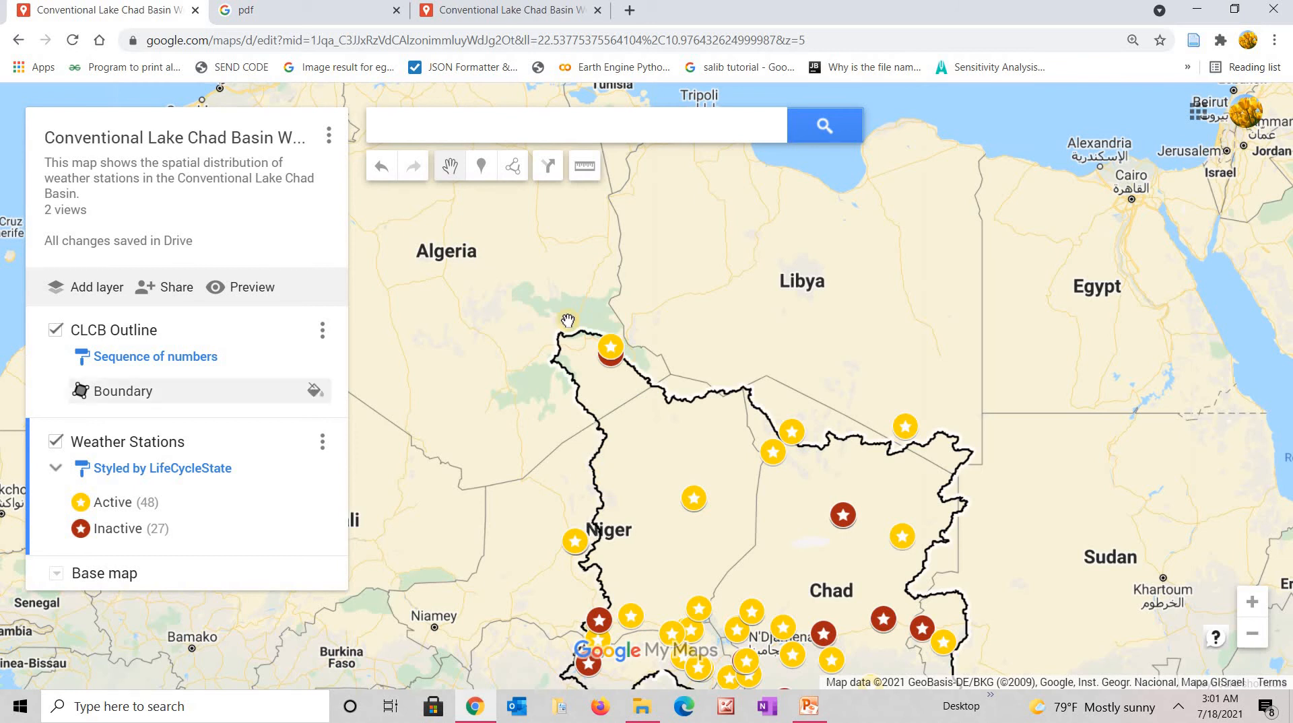
# Measure a 2,605 km multi-point distance, then take a short measurement nearby.
pyautogui.click(584, 169)
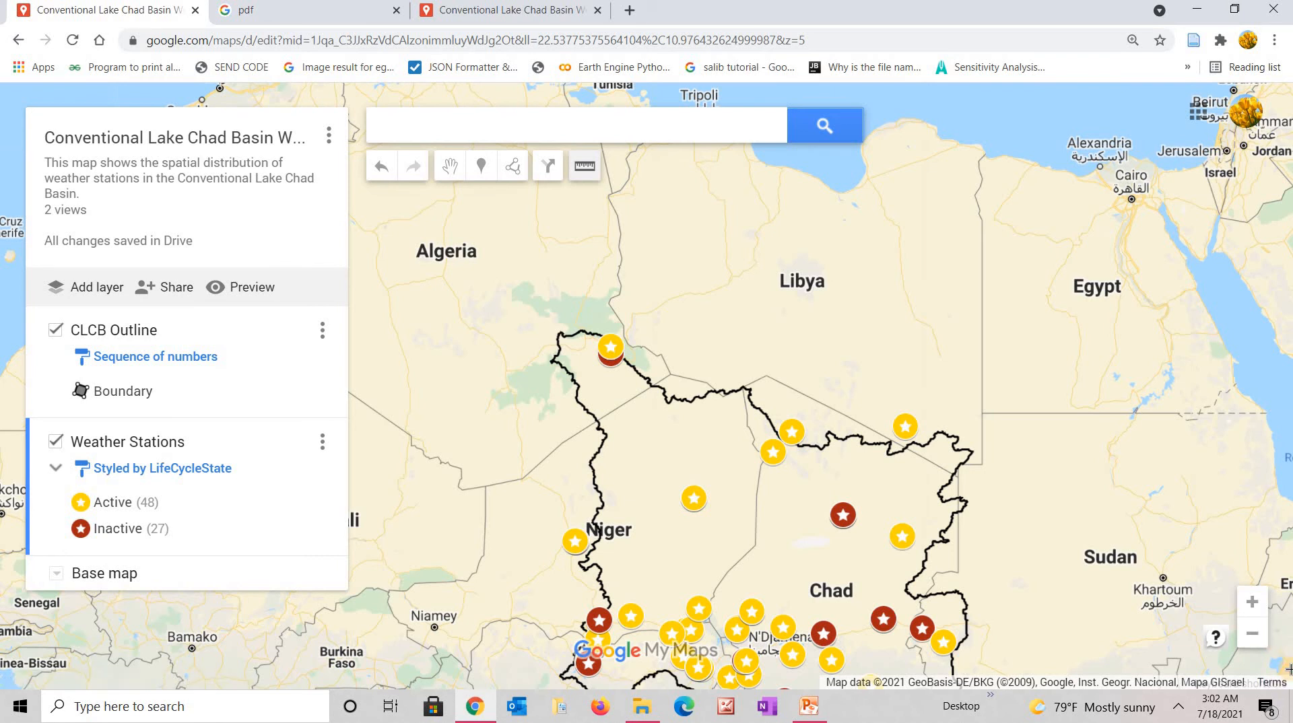
pyautogui.click(1286, 667)
pyautogui.click(1191, 279)
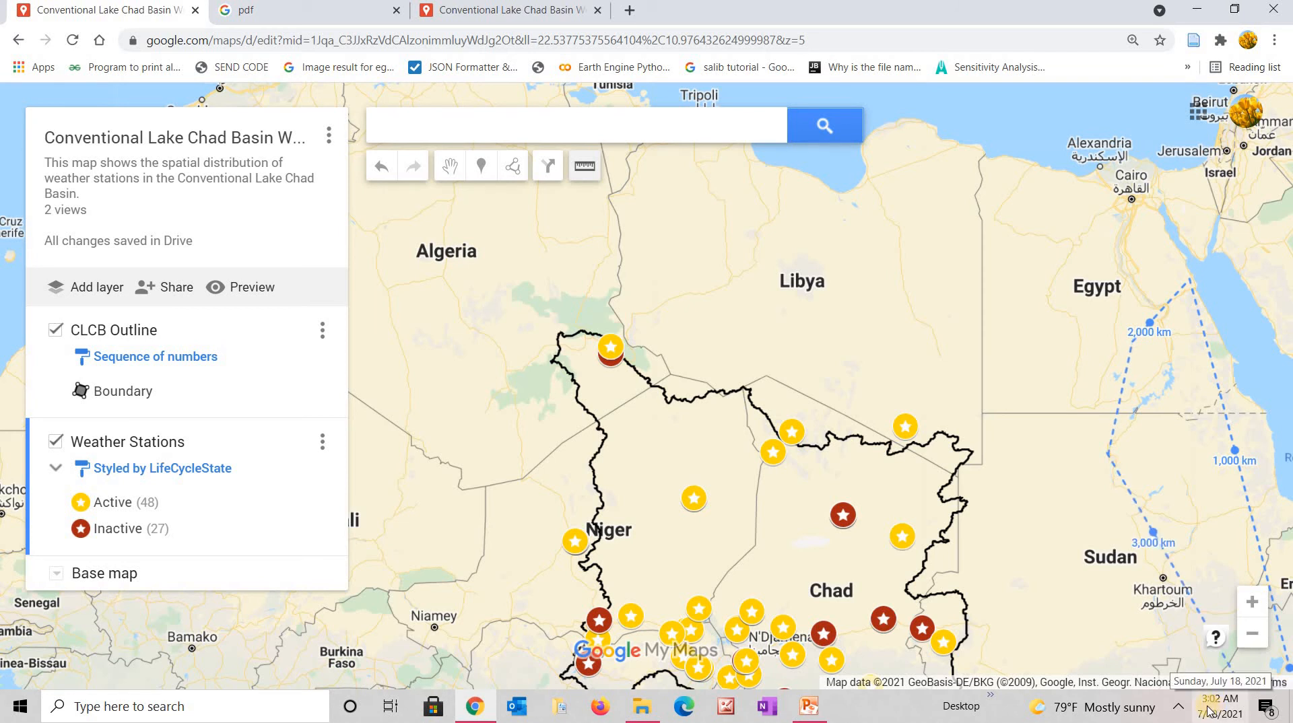
pyautogui.doubleClick(1112, 470)
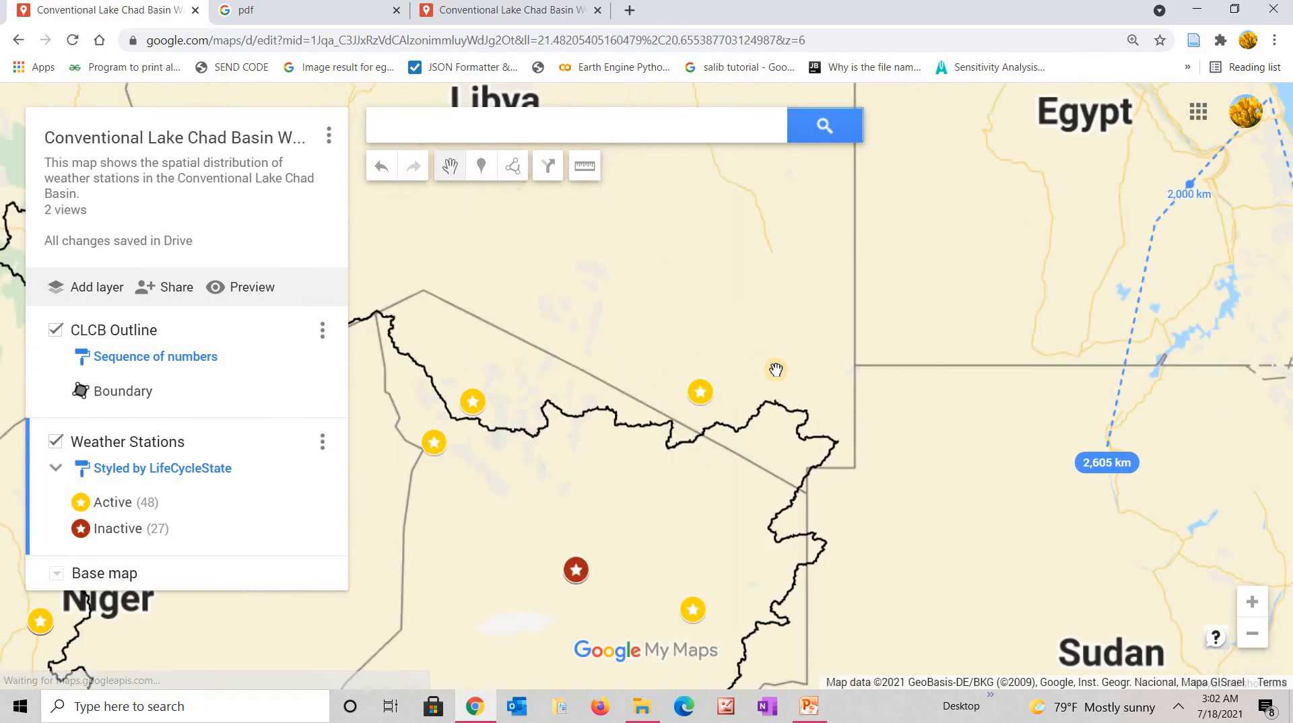
pyautogui.click(586, 176)
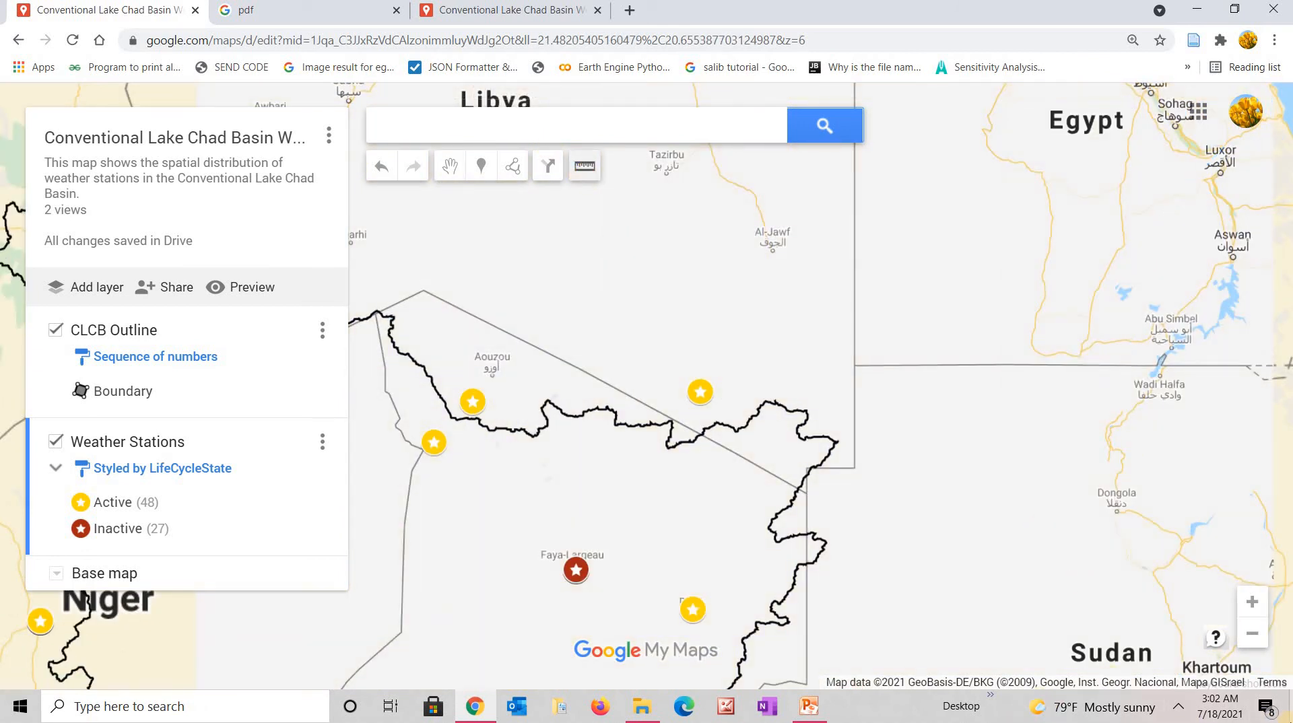
pyautogui.click(1289, 667)
pyautogui.doubleClick(1279, 647)
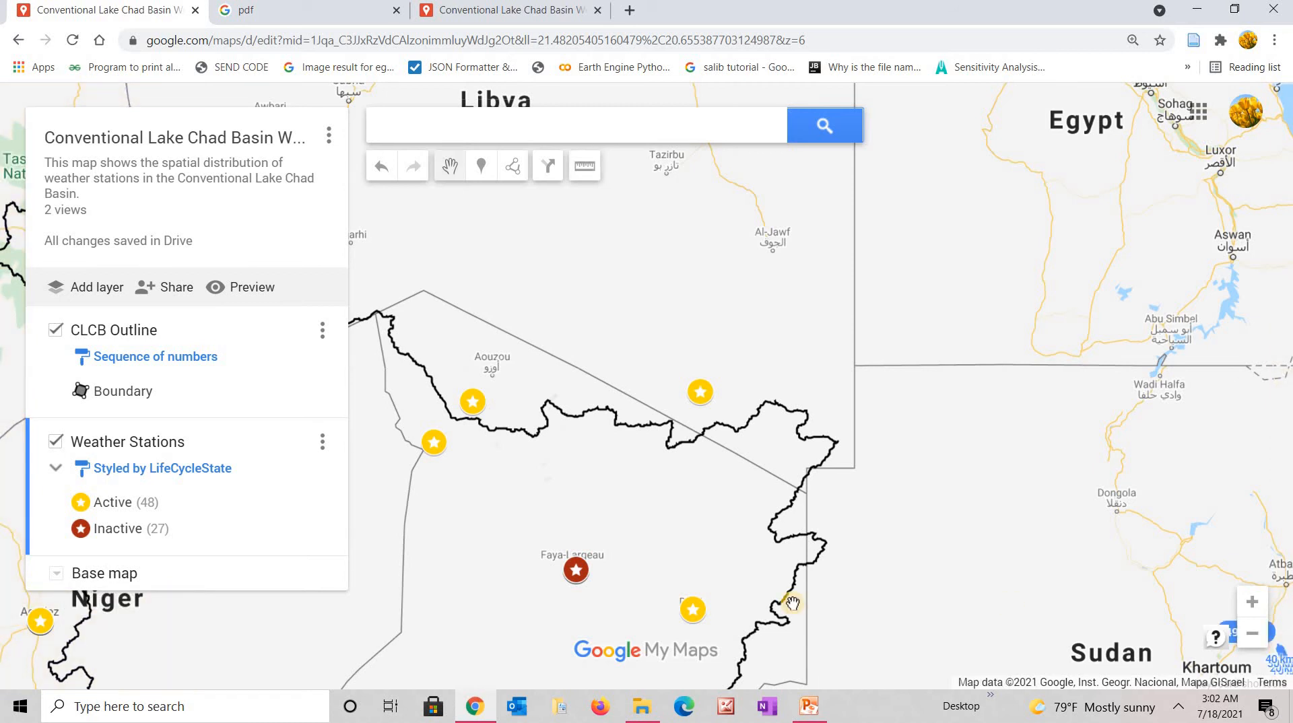
# Pan the map north over Niger and Chad toward Dirkou and Faya-Largeau.
pyautogui.moveTo(794, 603); pyautogui.dragTo(1028, 544)
pyautogui.moveTo(606, 665); pyautogui.dragTo(758, 469)
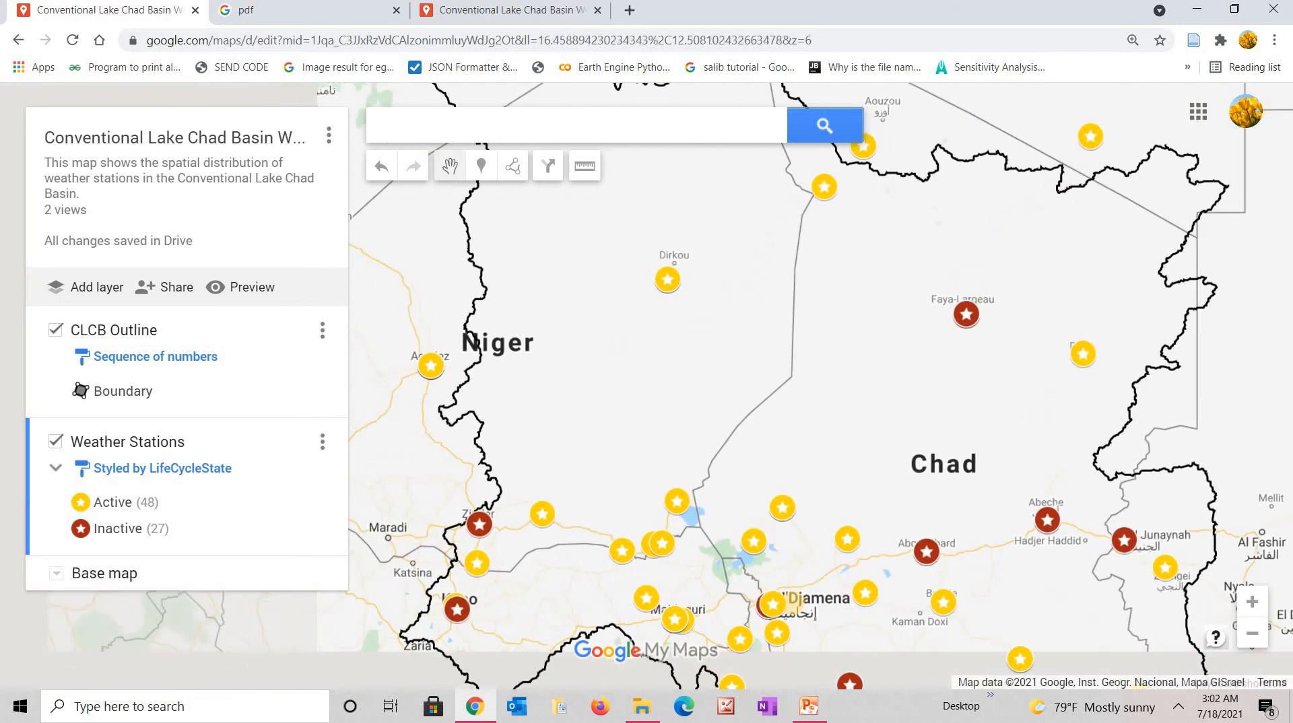
pyautogui.scroll(-1, 759, 469)
pyautogui.scroll(-1, 793, 505)
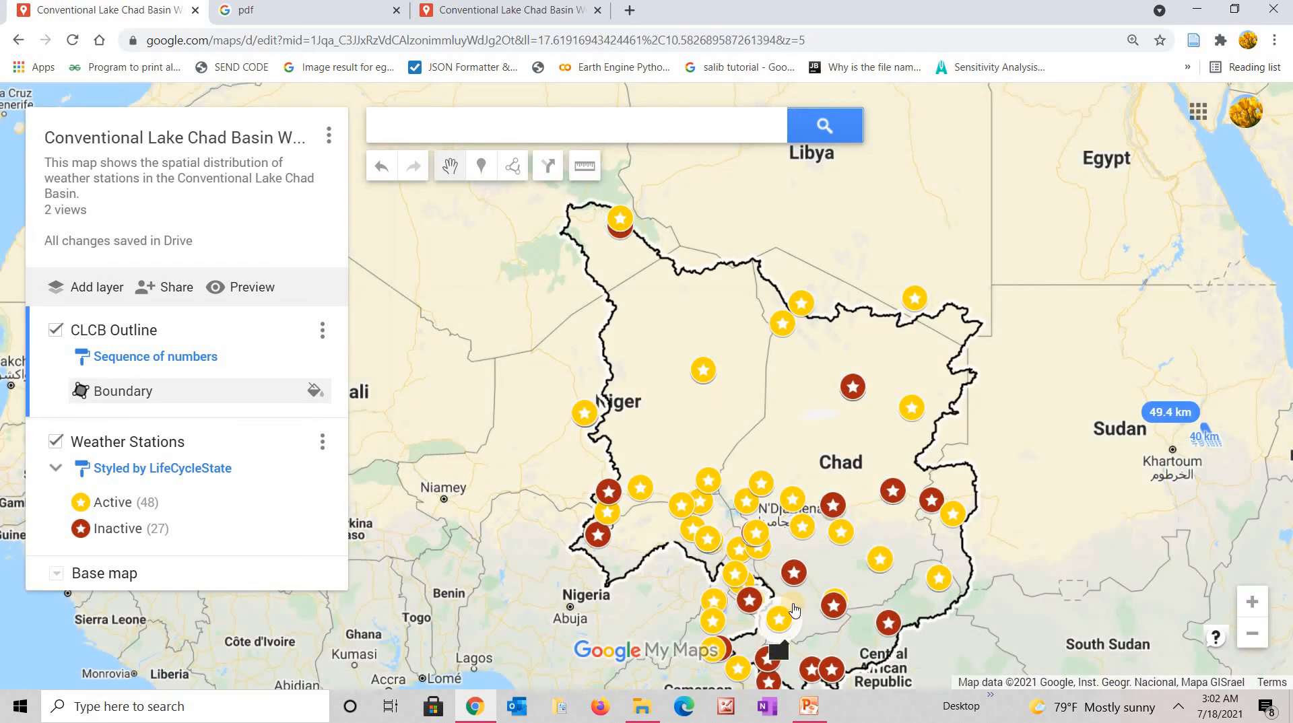
pyautogui.moveTo(778, 622); pyautogui.dragTo(791, 525)
pyautogui.scroll(1, 903, 363)
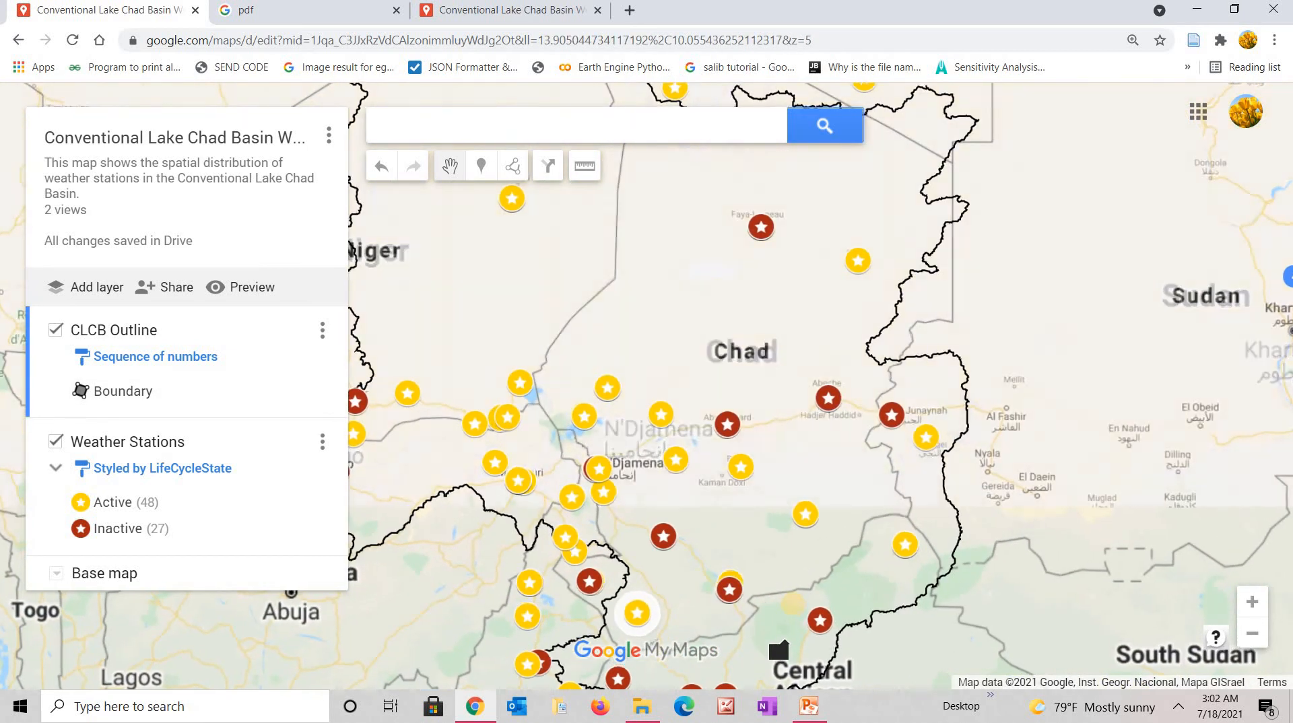
pyautogui.moveTo(1149, 404); pyautogui.dragTo(1149, 392)
pyautogui.scroll(-1, 757, 420)
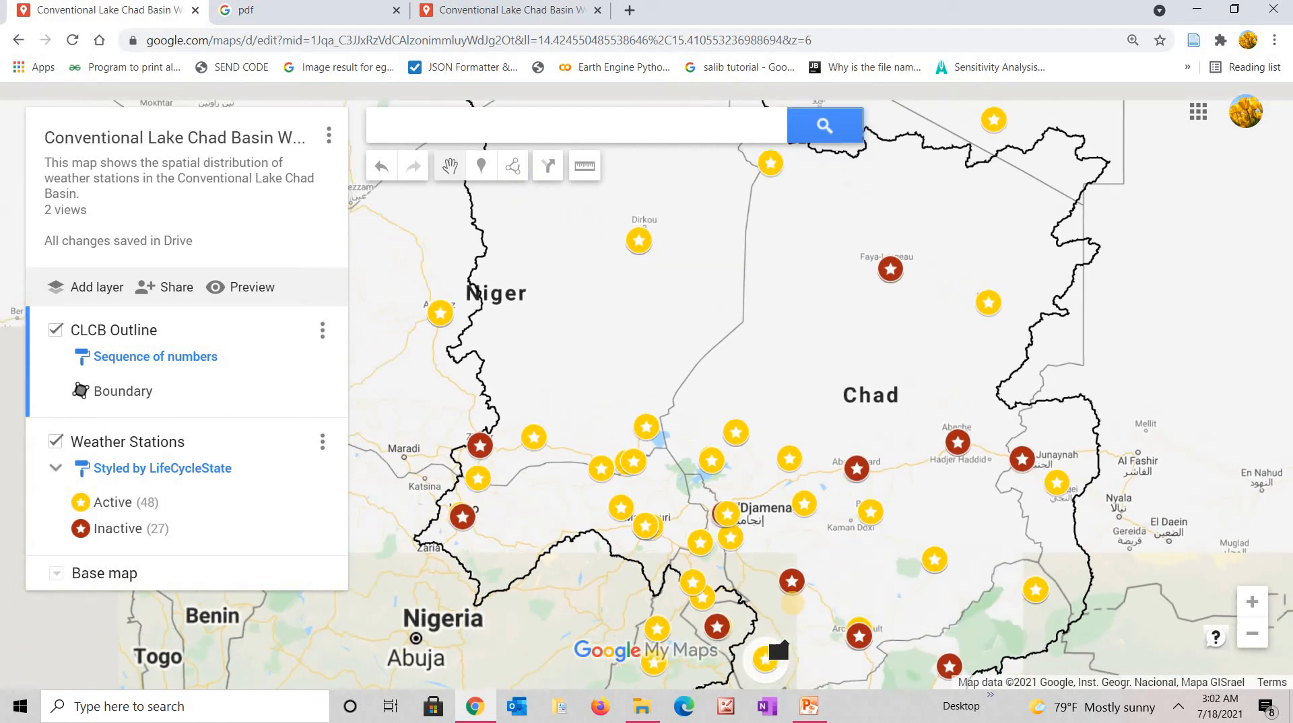
pyautogui.scroll(1, 647, 386)
pyautogui.moveTo(832, 602); pyautogui.dragTo(793, 604)
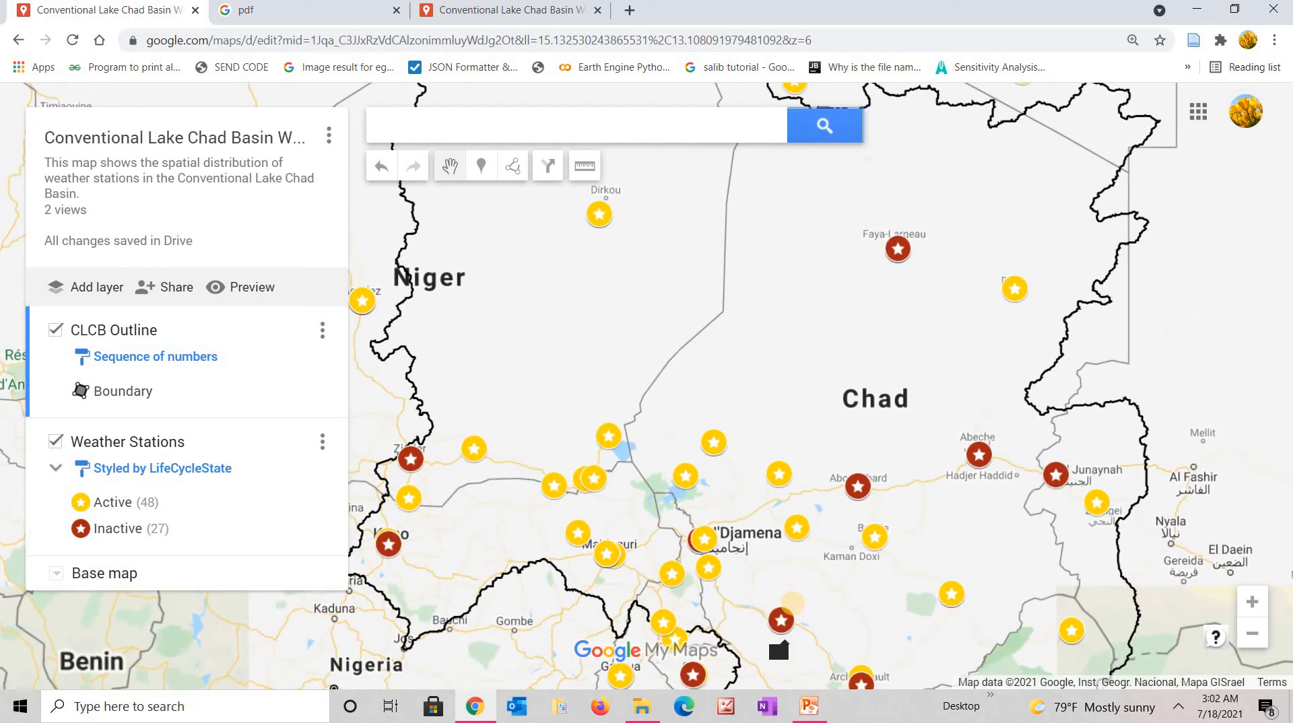
pyautogui.scroll(1, 1149, 435)
pyautogui.scroll(-1, 1207, 434)
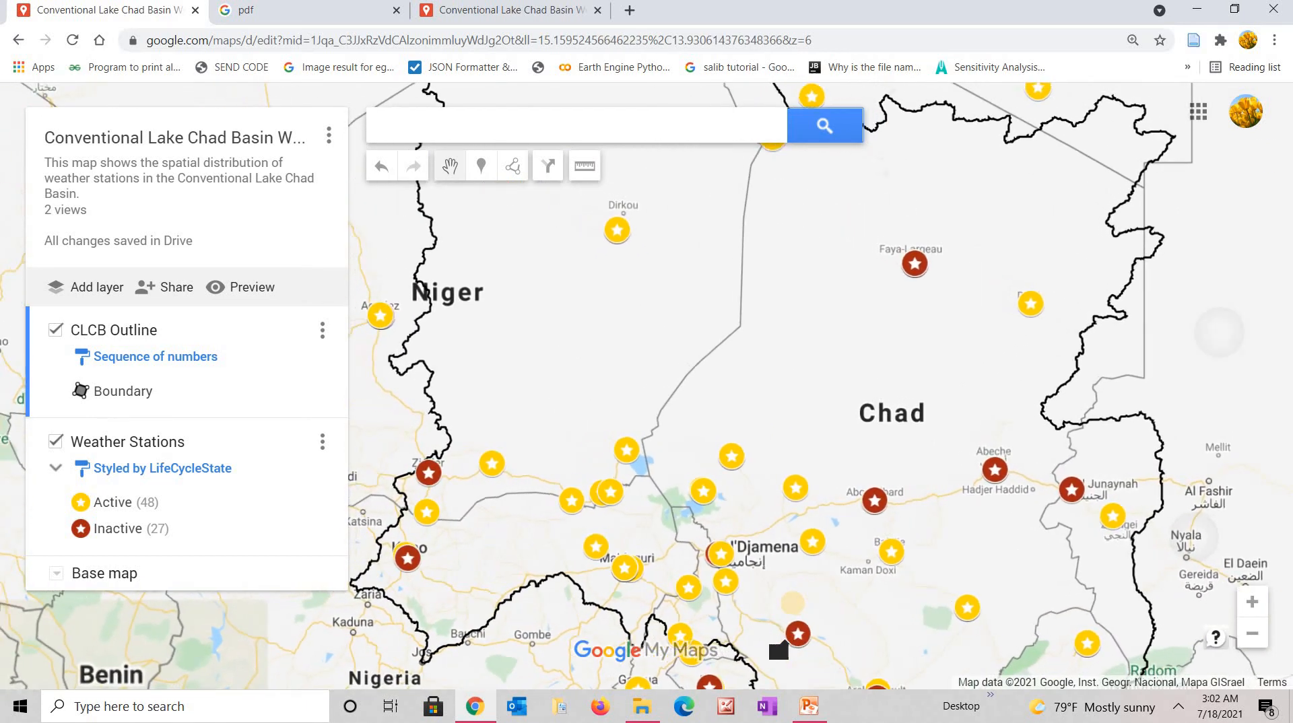
pyautogui.moveTo(1206, 336); pyautogui.dragTo(1218, 437)
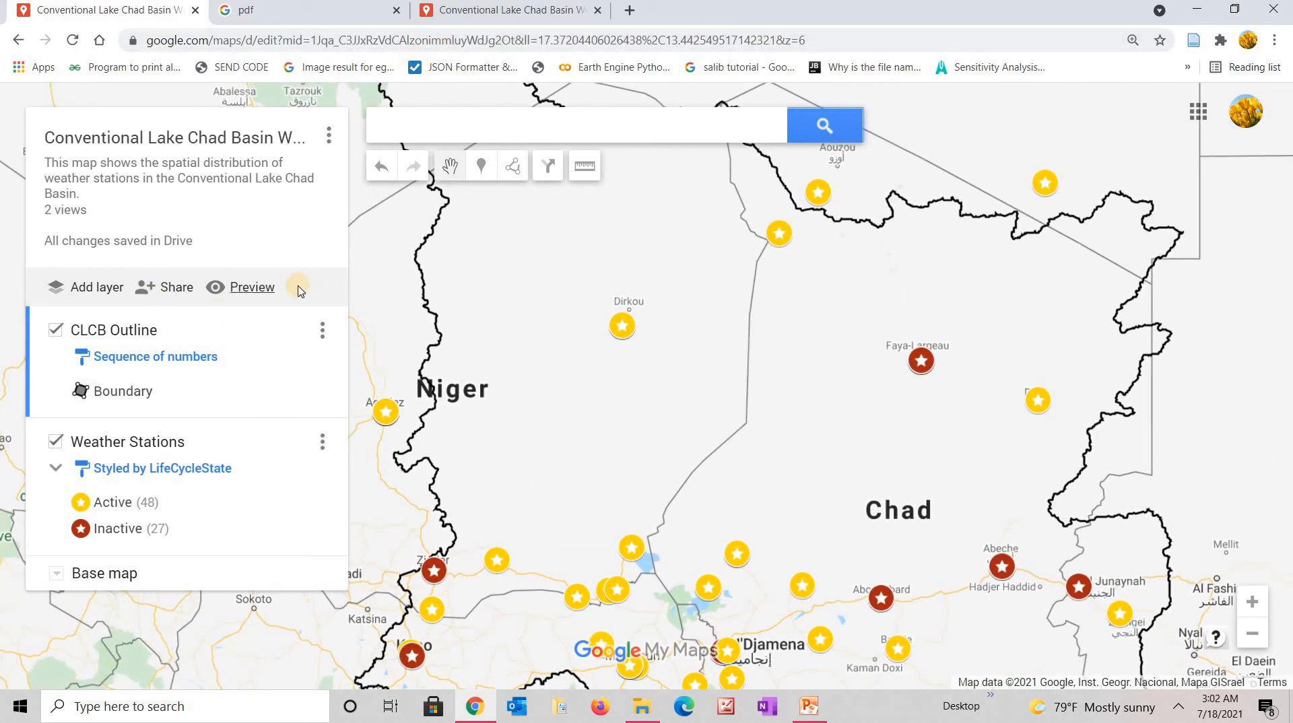
# Preview the map as viewers see it, close the preview, and zoom out to the whole basin.
pyautogui.click(248, 289)
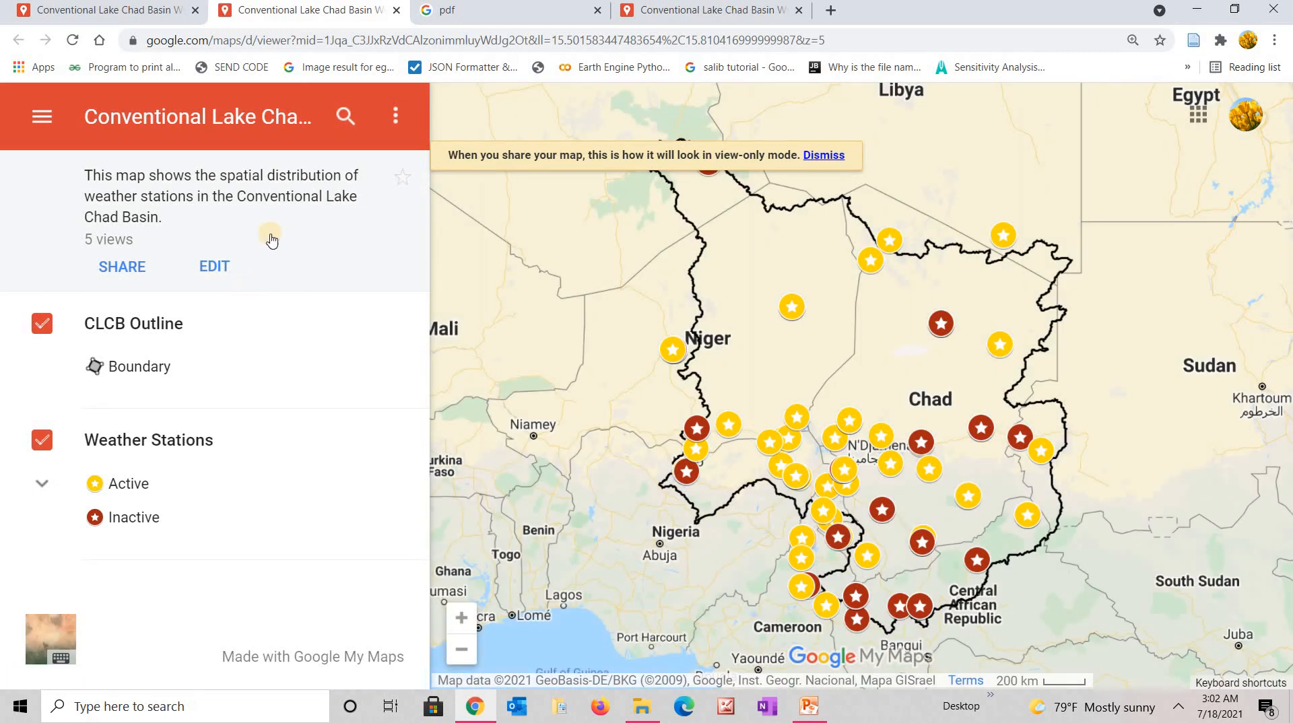
pyautogui.click(396, 13)
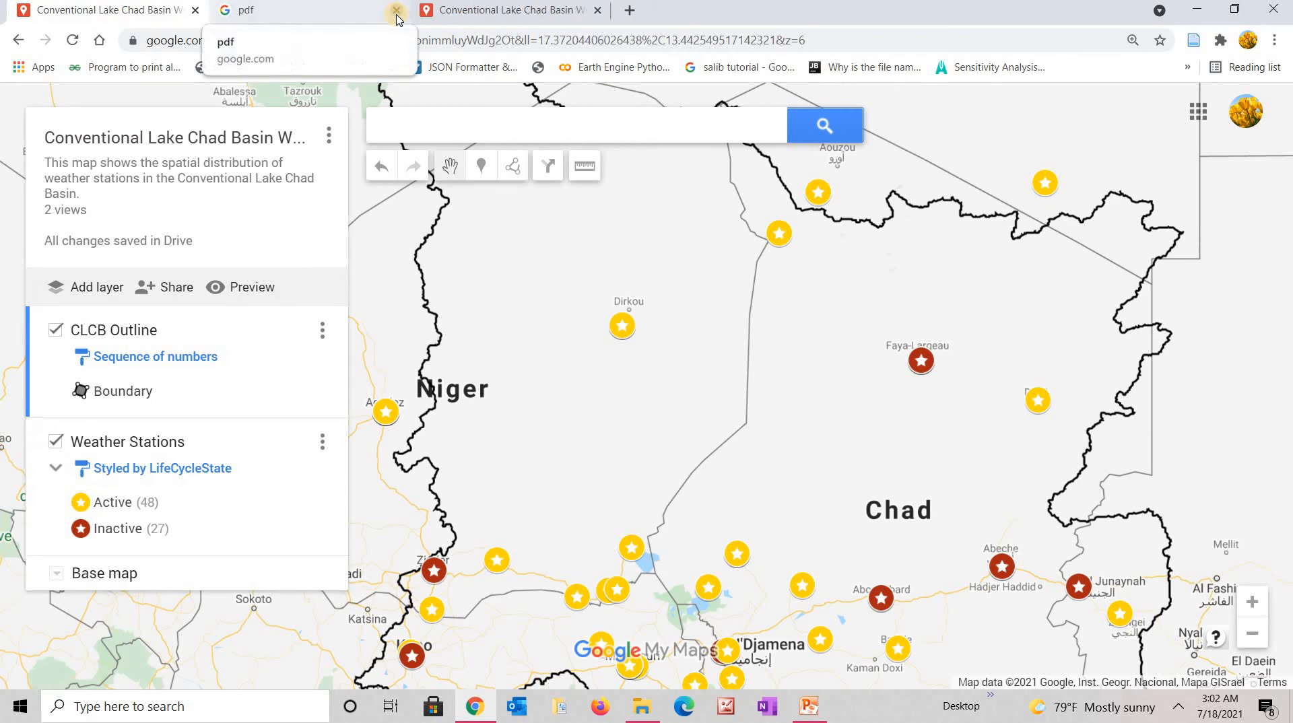
pyautogui.scroll(-1, 1045, 375)
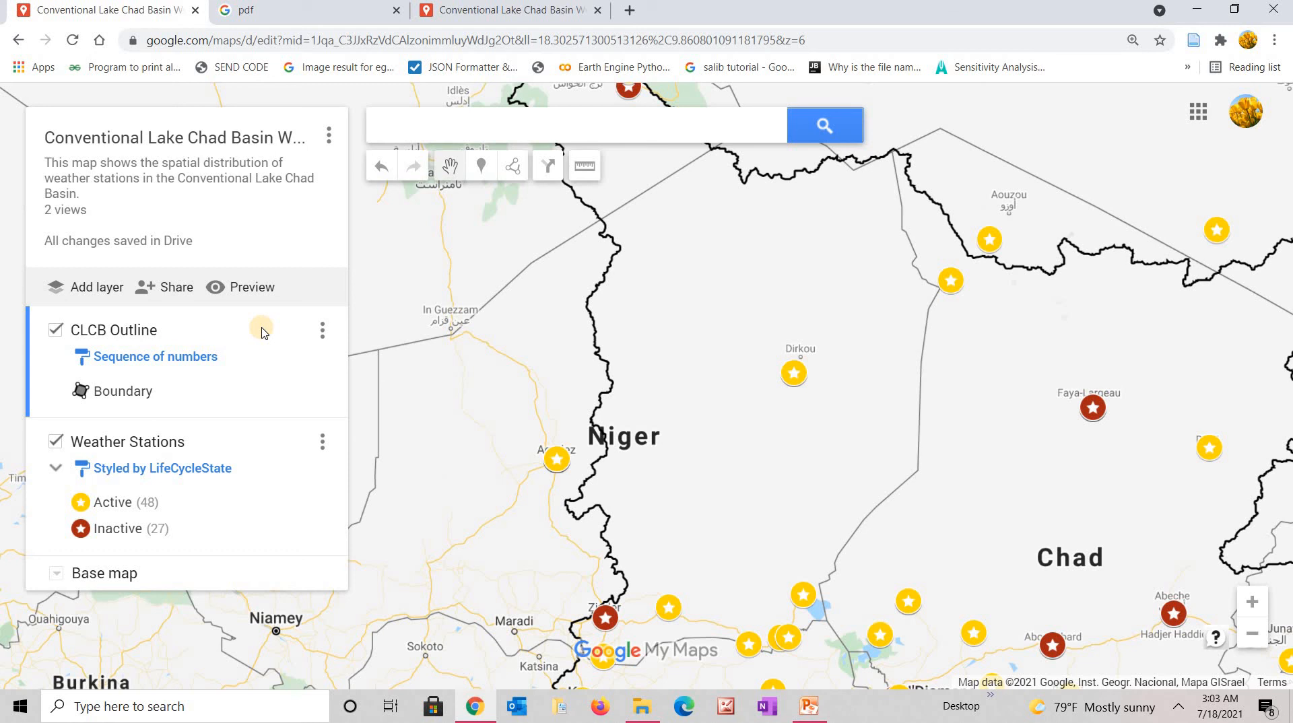
pyautogui.scroll(-3, 261, 328)
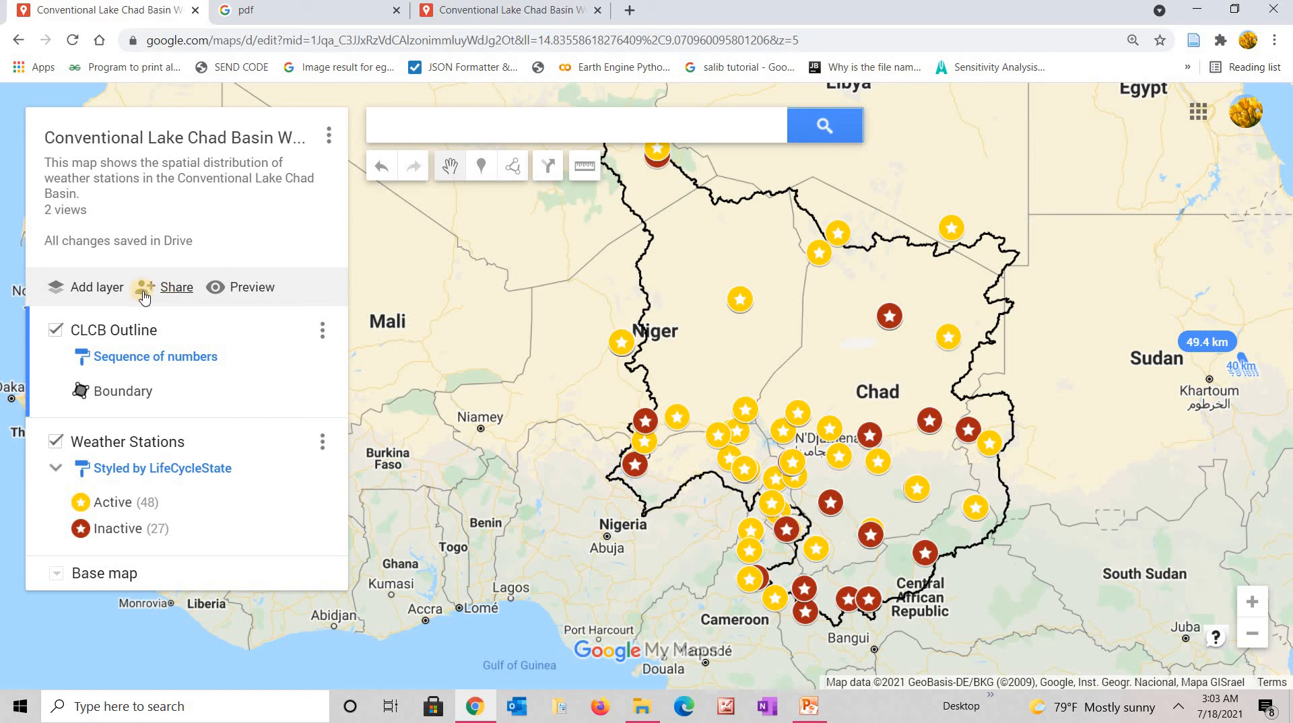
# Enable link sharing with public access left off, and copy the map's link.
pyautogui.click(173, 291)
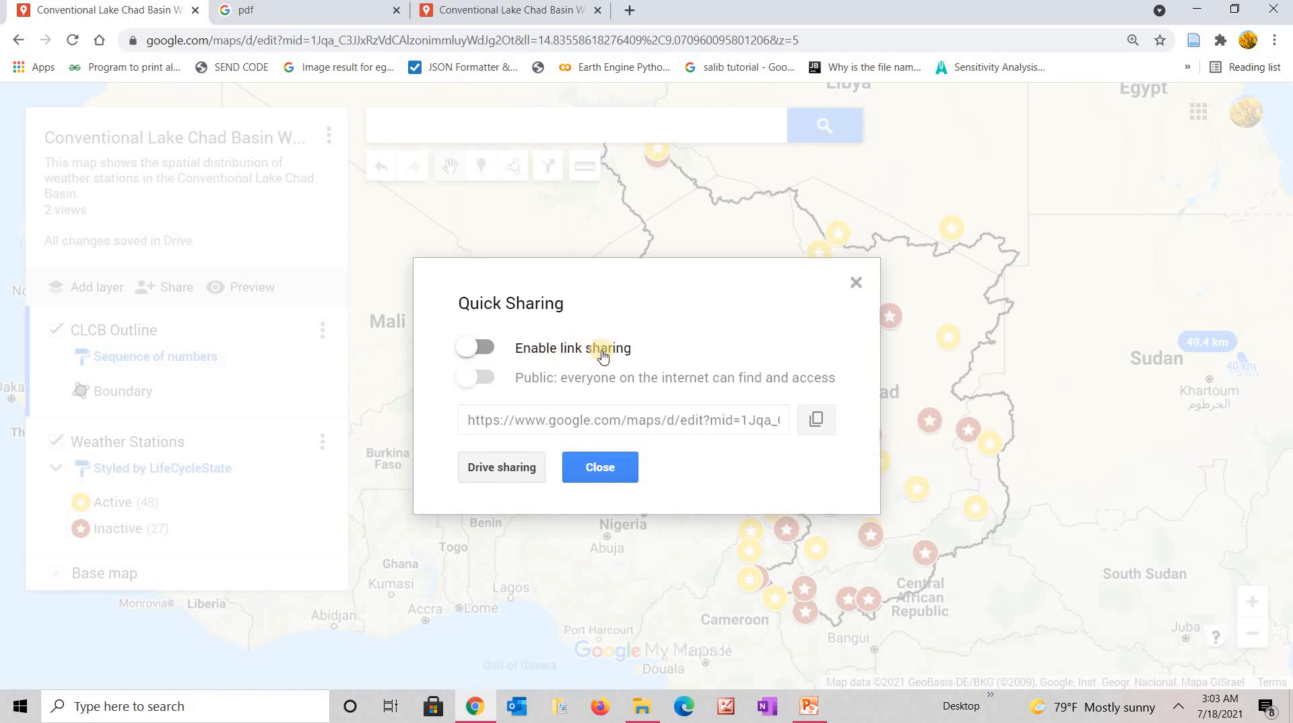
pyautogui.click(490, 352)
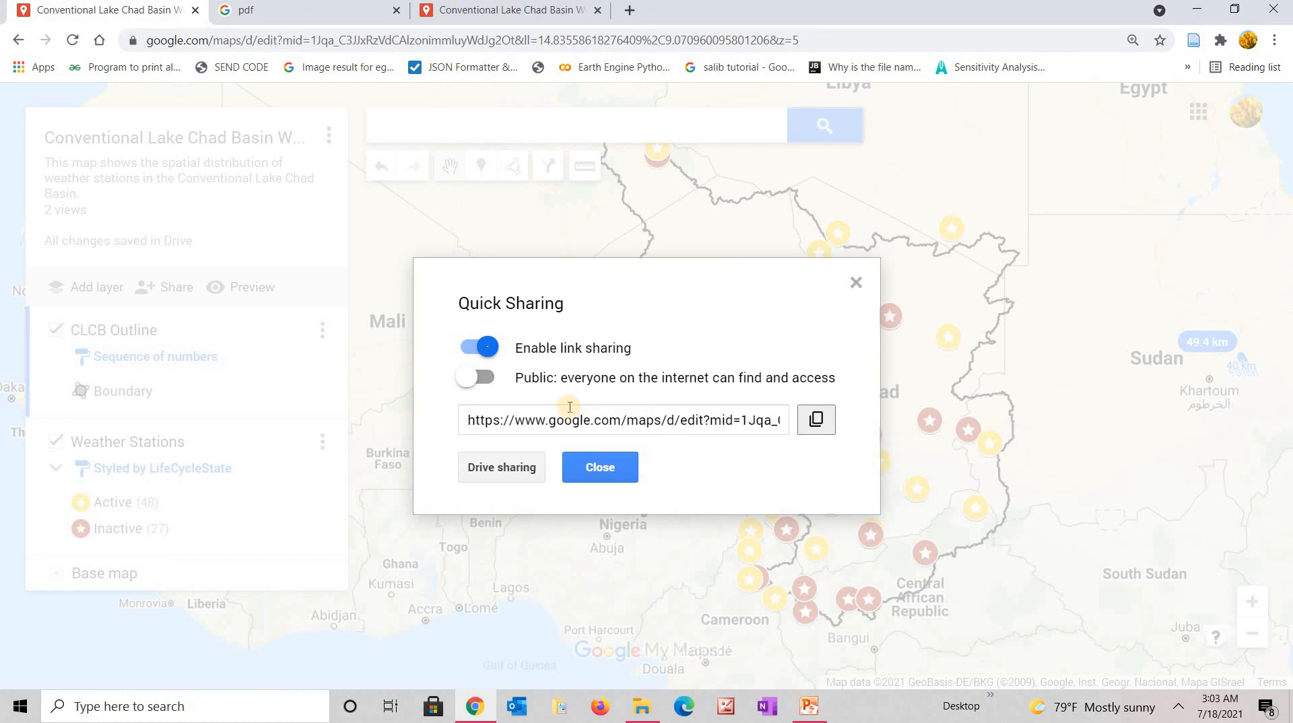
pyautogui.click(817, 419)
pyautogui.click(474, 379)
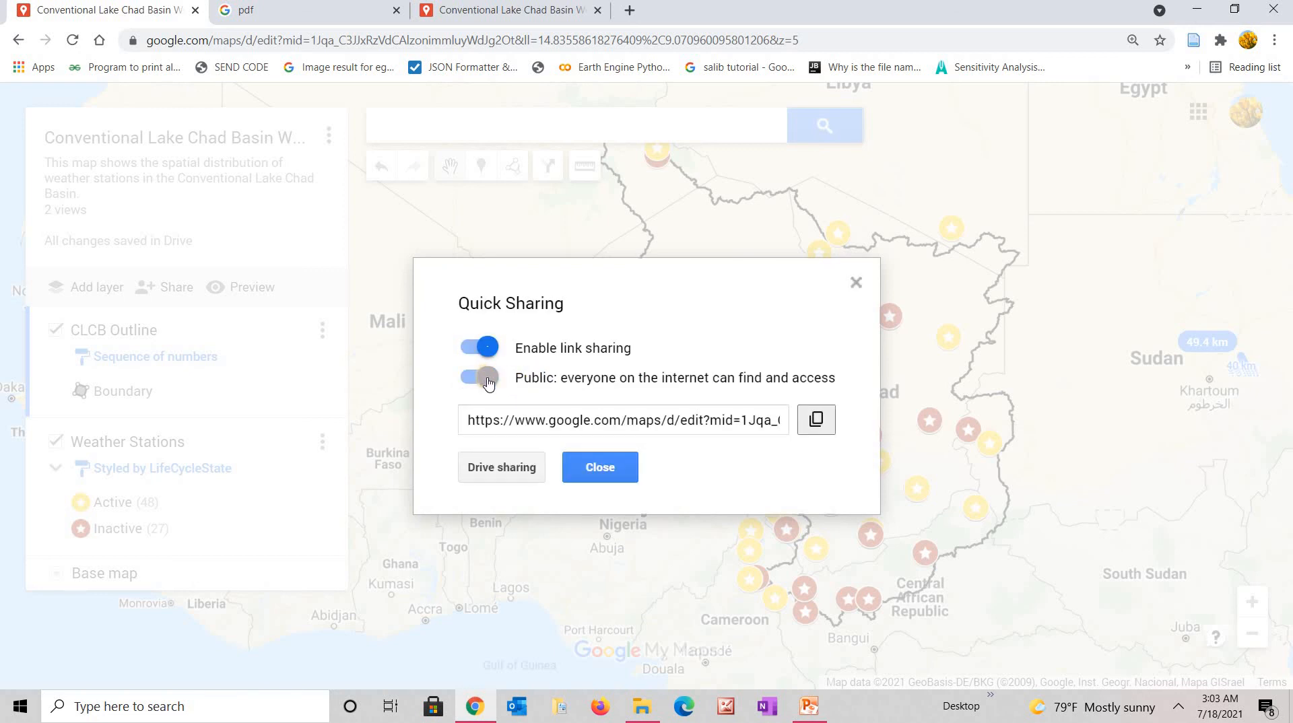
pyautogui.click(486, 380)
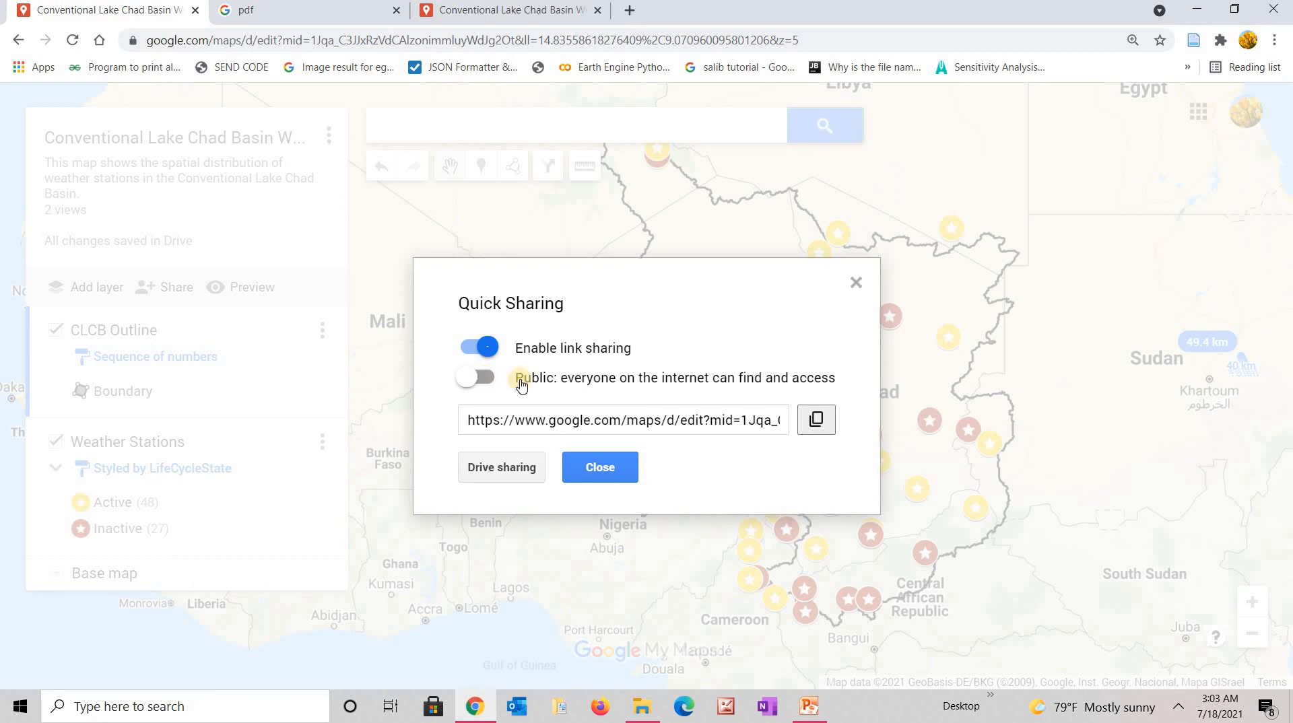
pyautogui.click(817, 421)
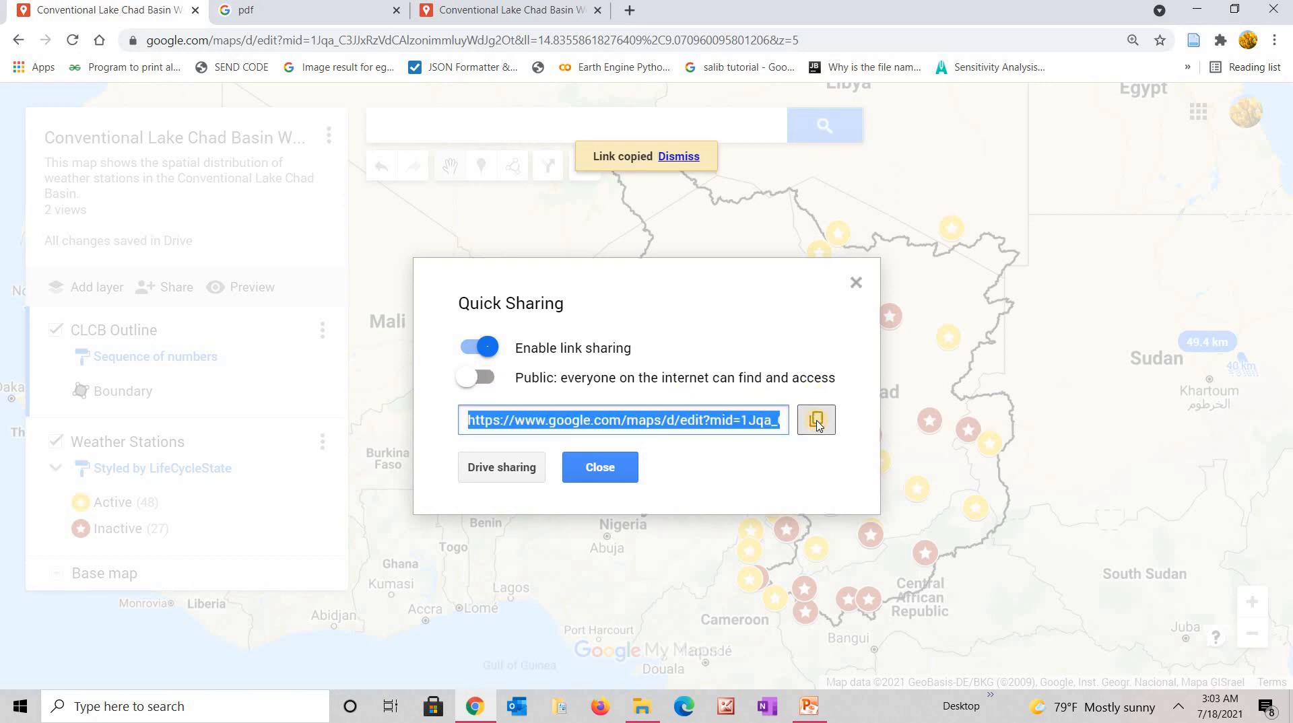
pyautogui.click(802, 453)
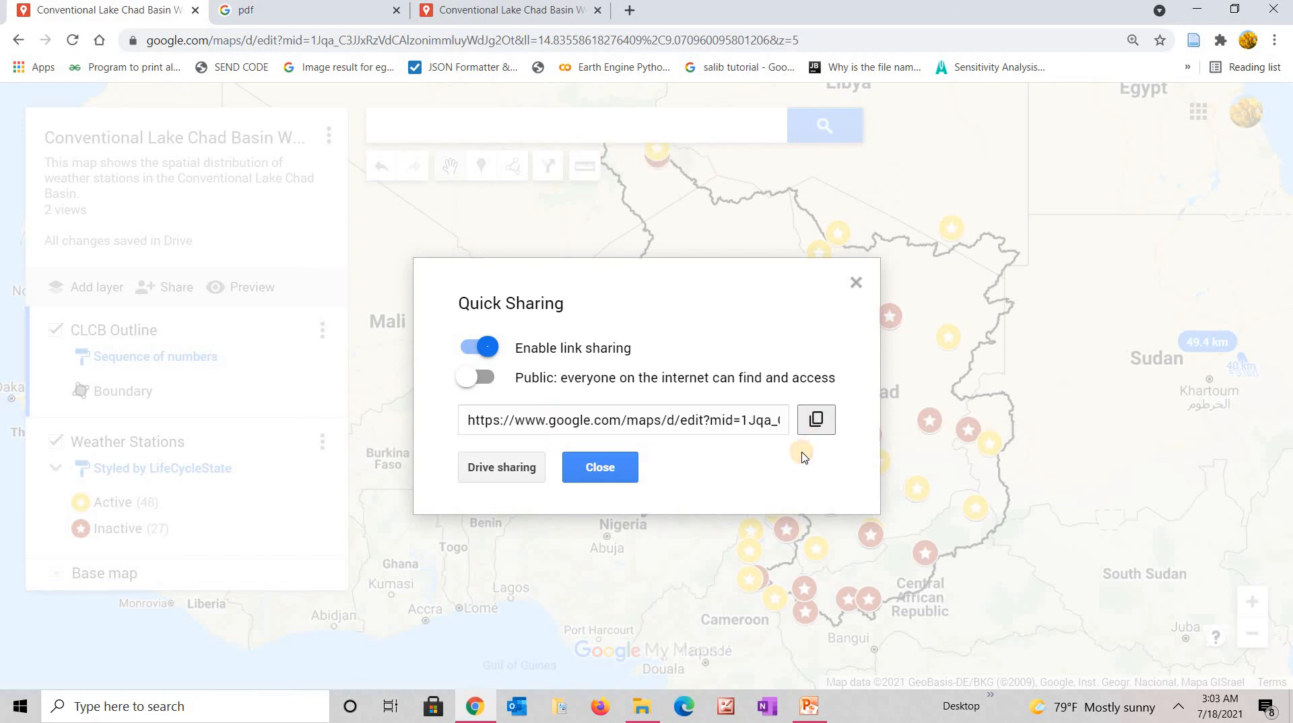
# In Drive sharing, add the collaborator's e-mail address from the suggestions as an Editor.
pyautogui.click(507, 469)
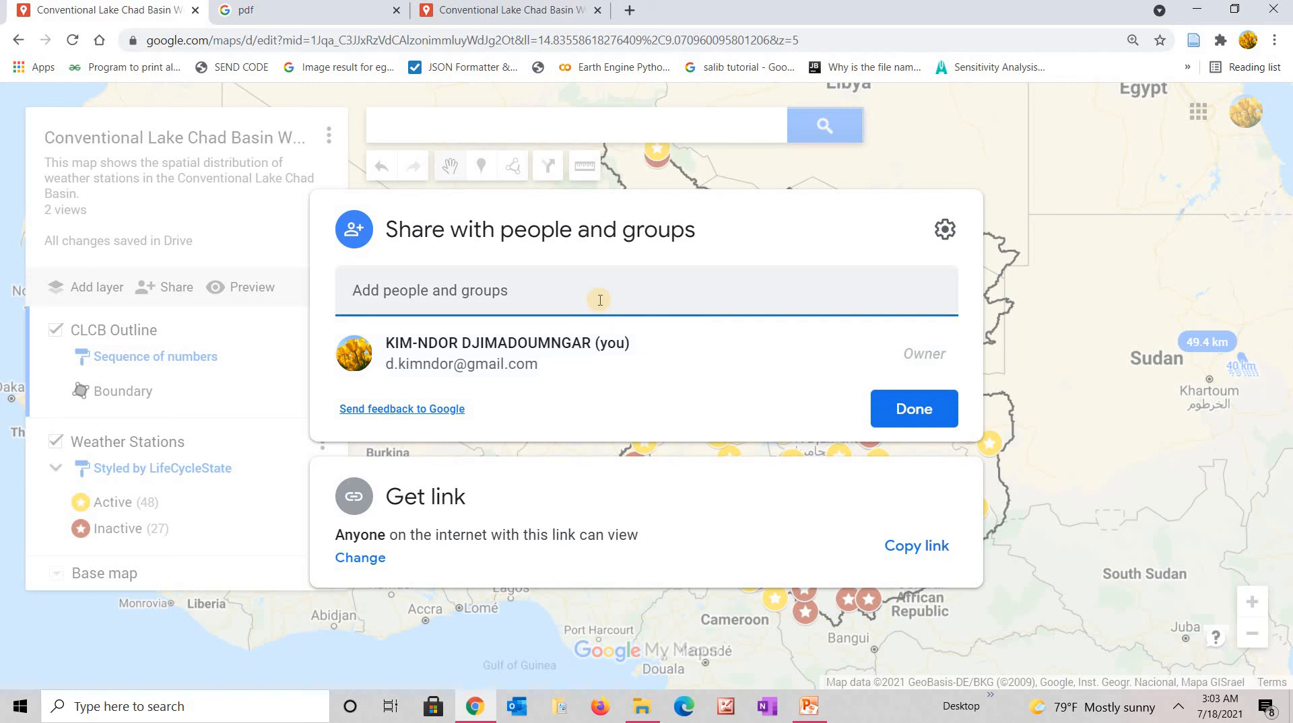
pyautogui.click(595, 293)
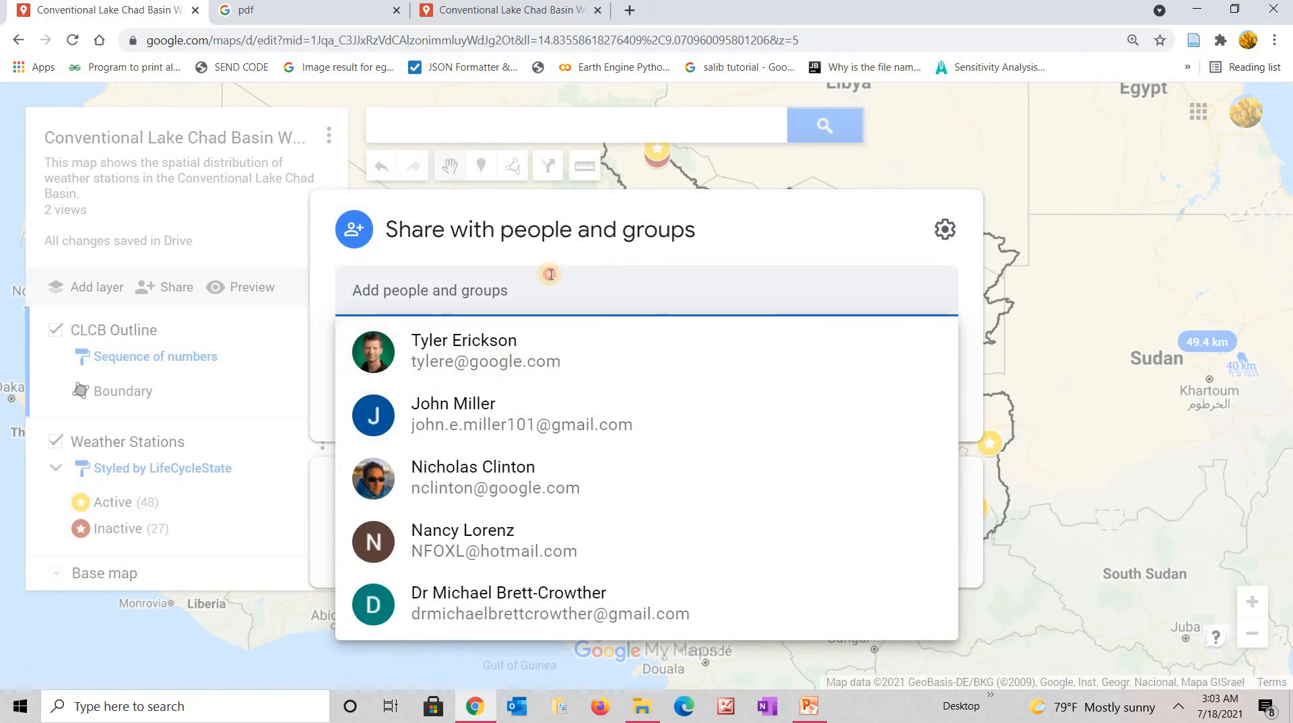
pyautogui.click(768, 217)
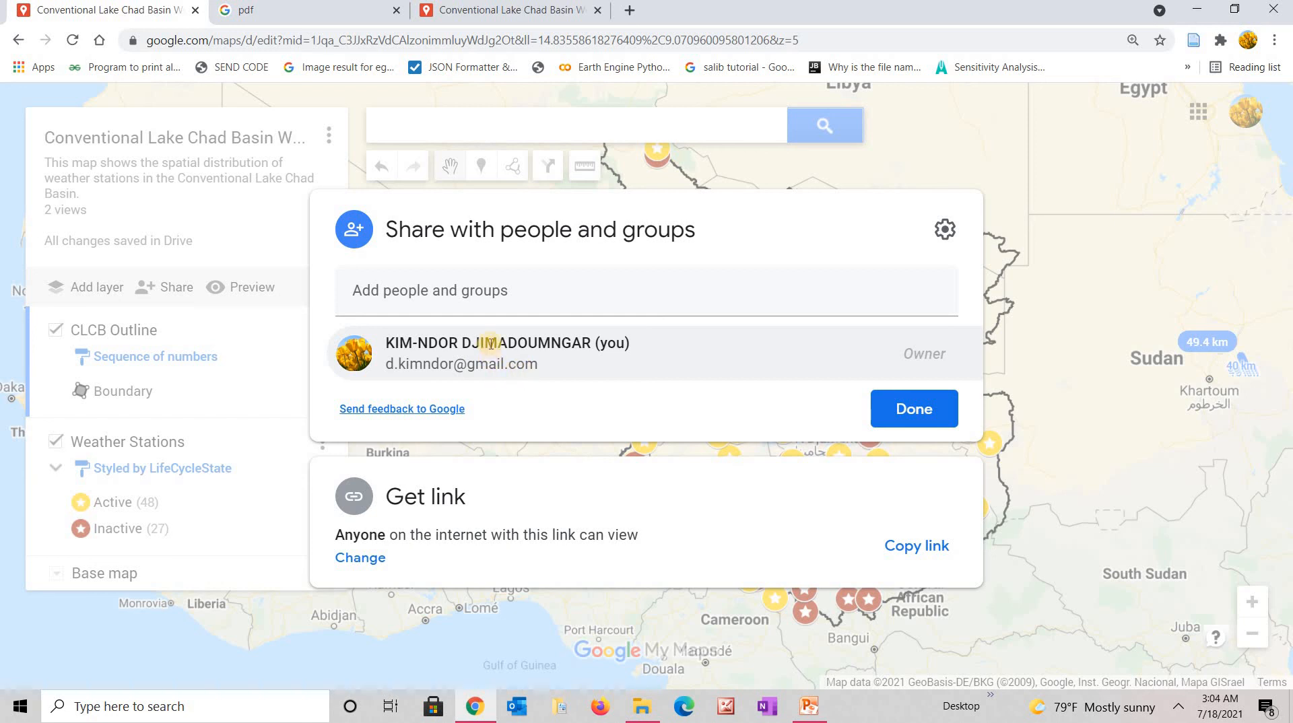
pyautogui.moveTo(491, 343)
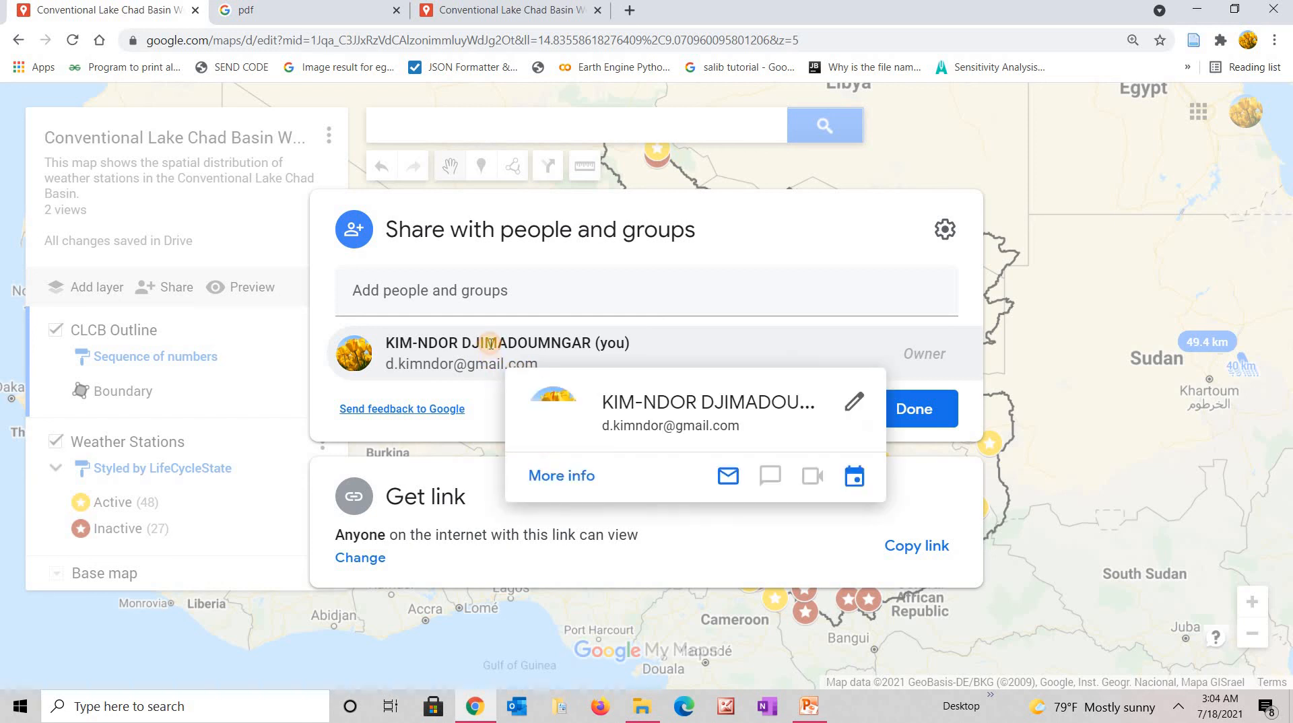
pyautogui.click(509, 293)
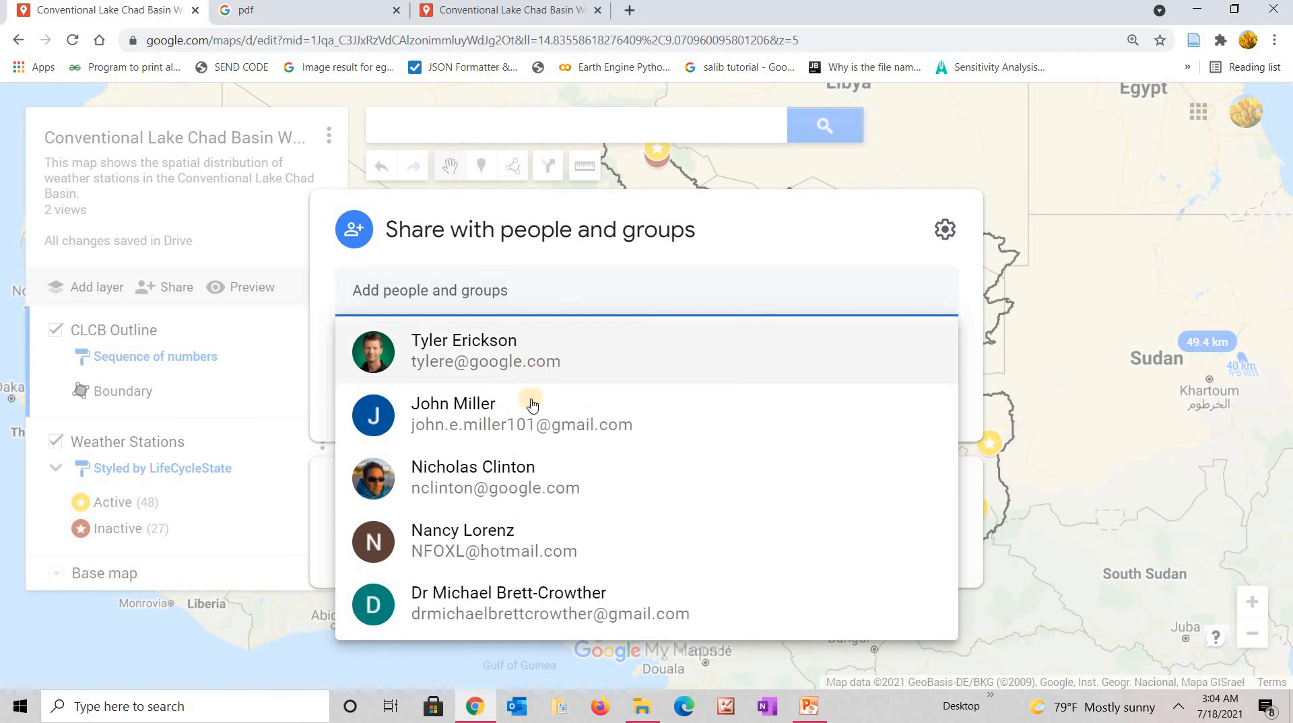
pyautogui.click(561, 293)
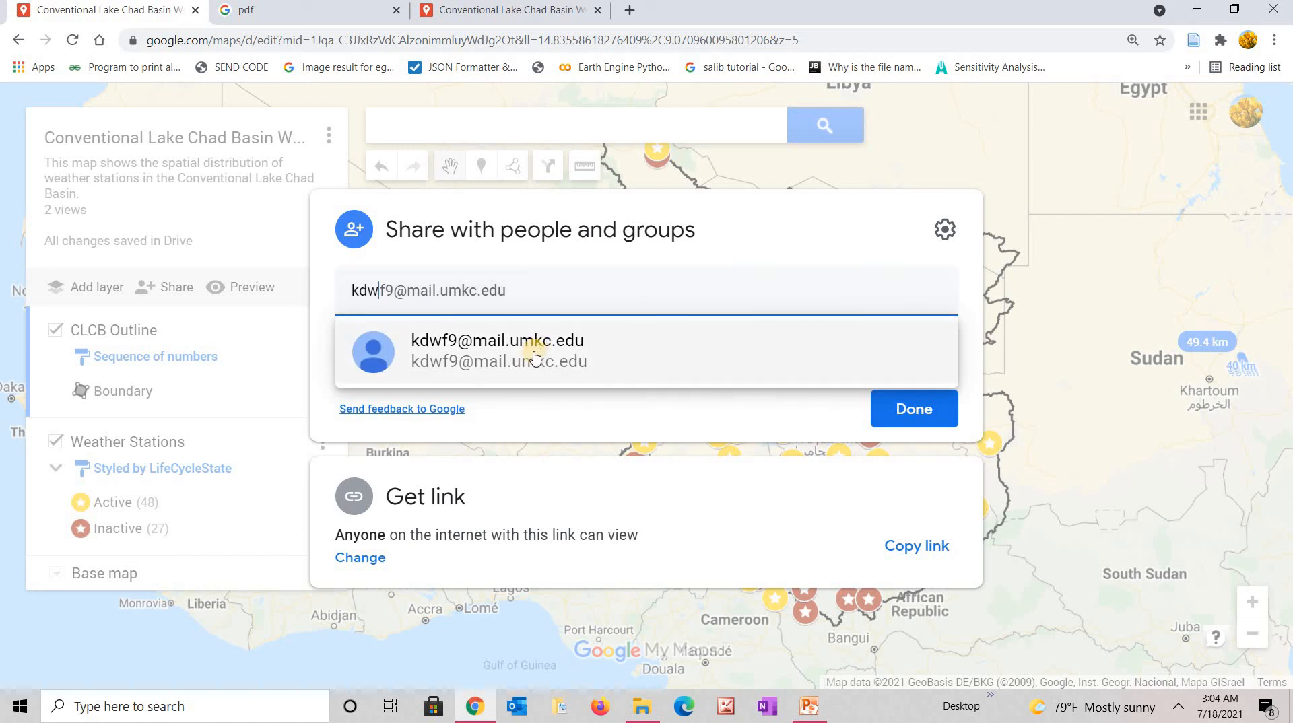
pyautogui.moveTo(535, 358)
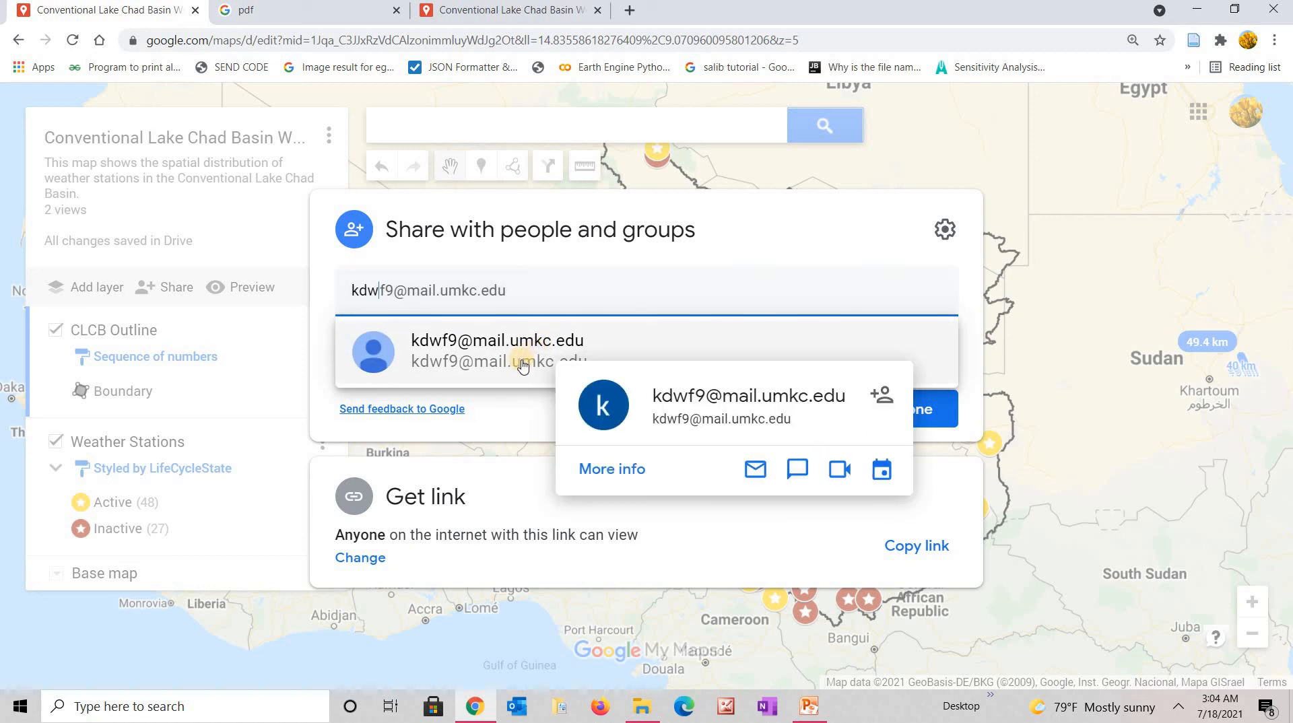
pyautogui.click(523, 366)
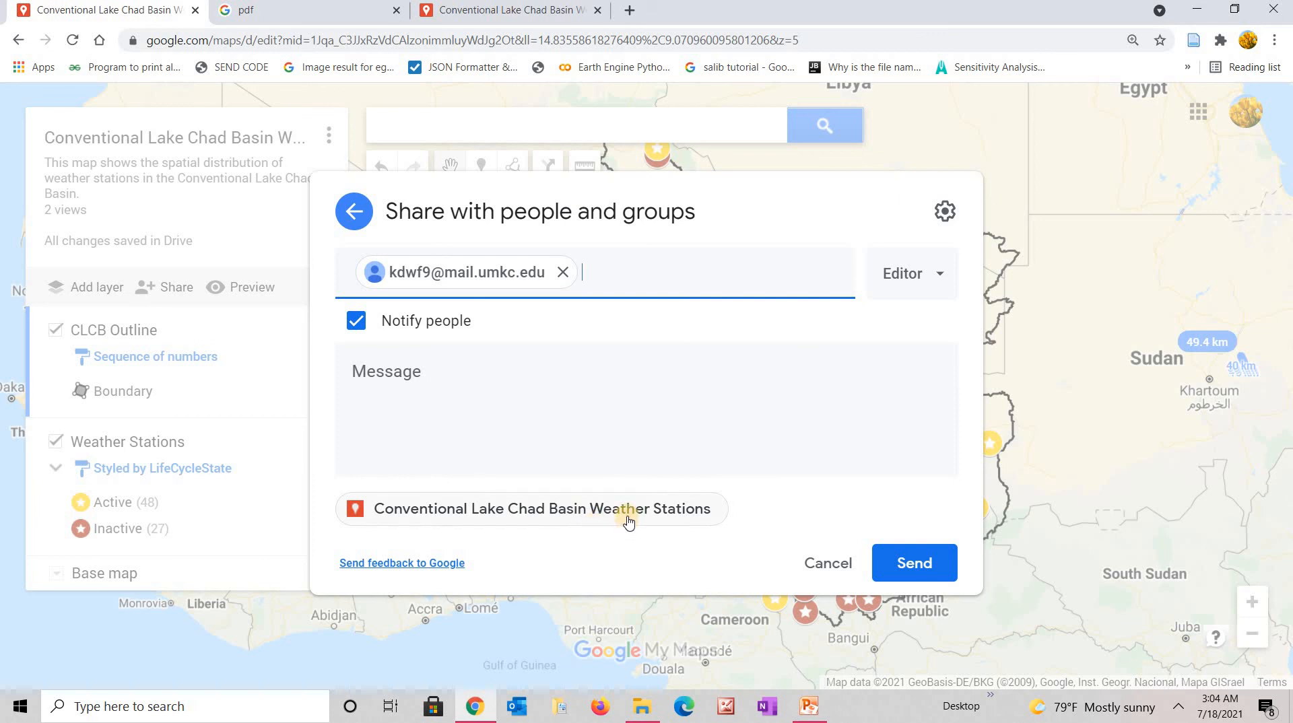
# Send the editor invitation with Notify people checked.
pyautogui.click(905, 563)
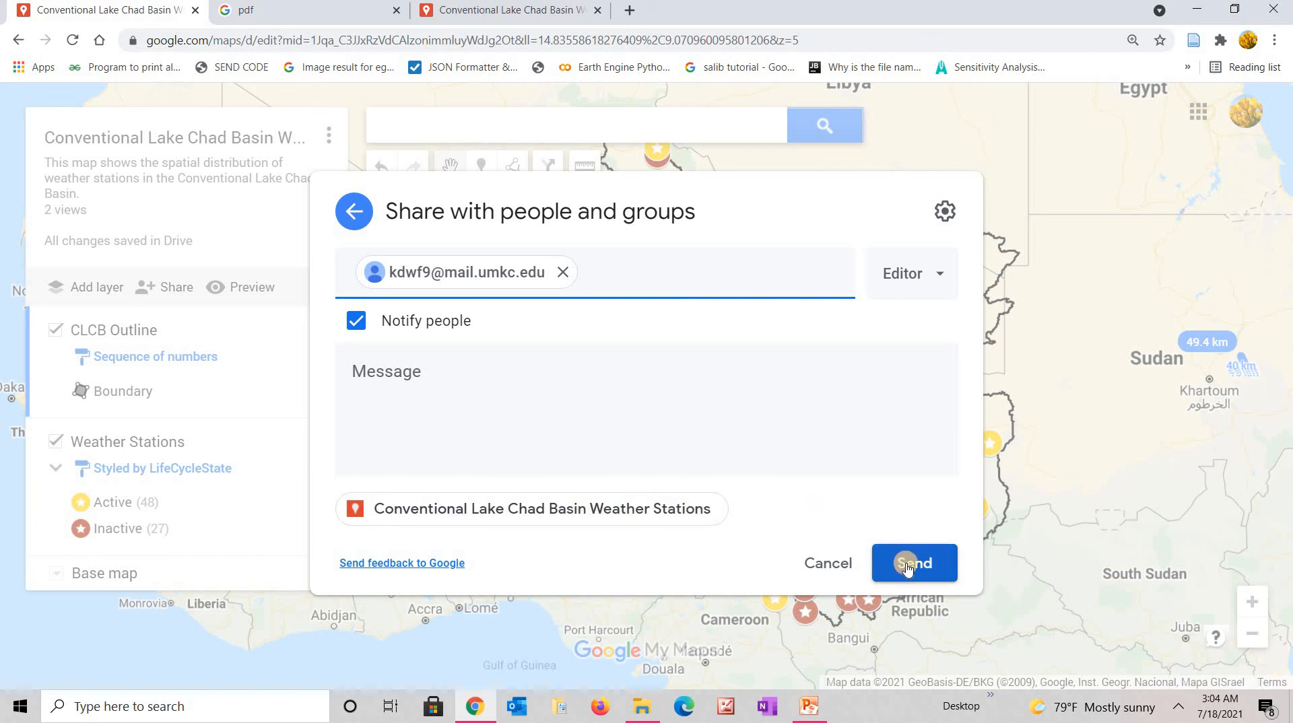
pyautogui.click(677, 275)
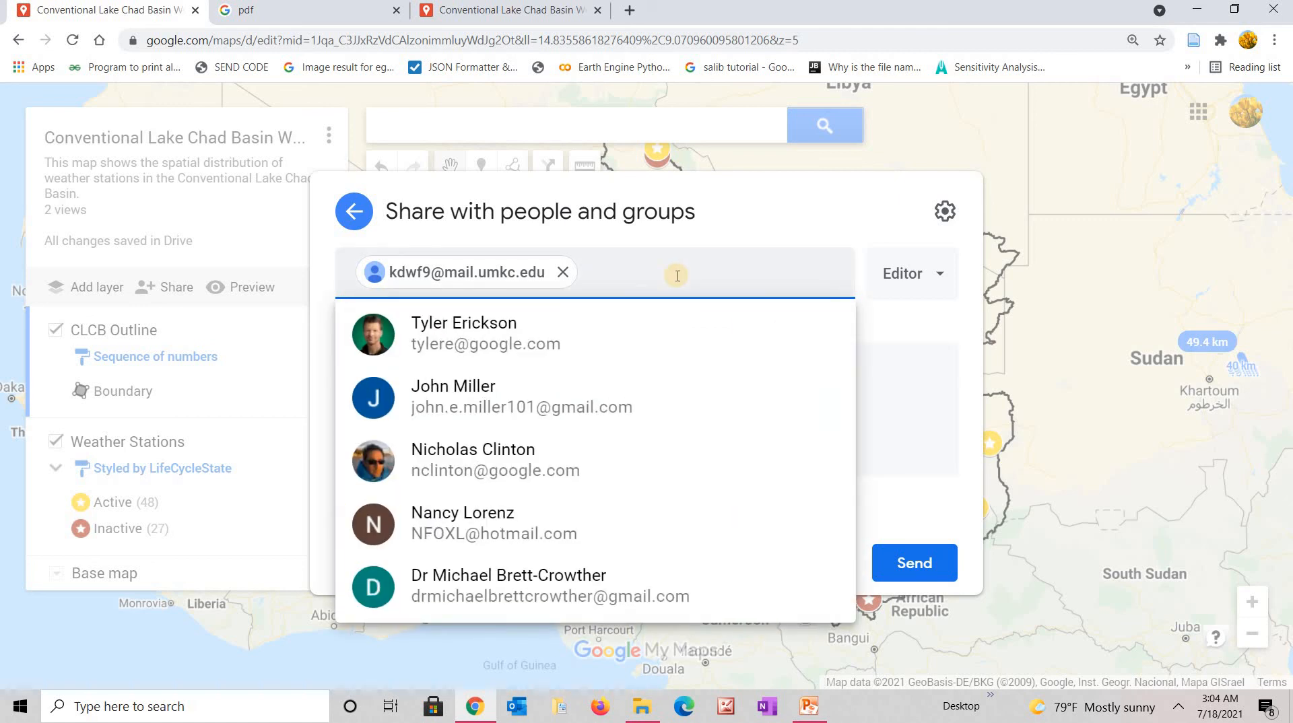
pyautogui.click(795, 229)
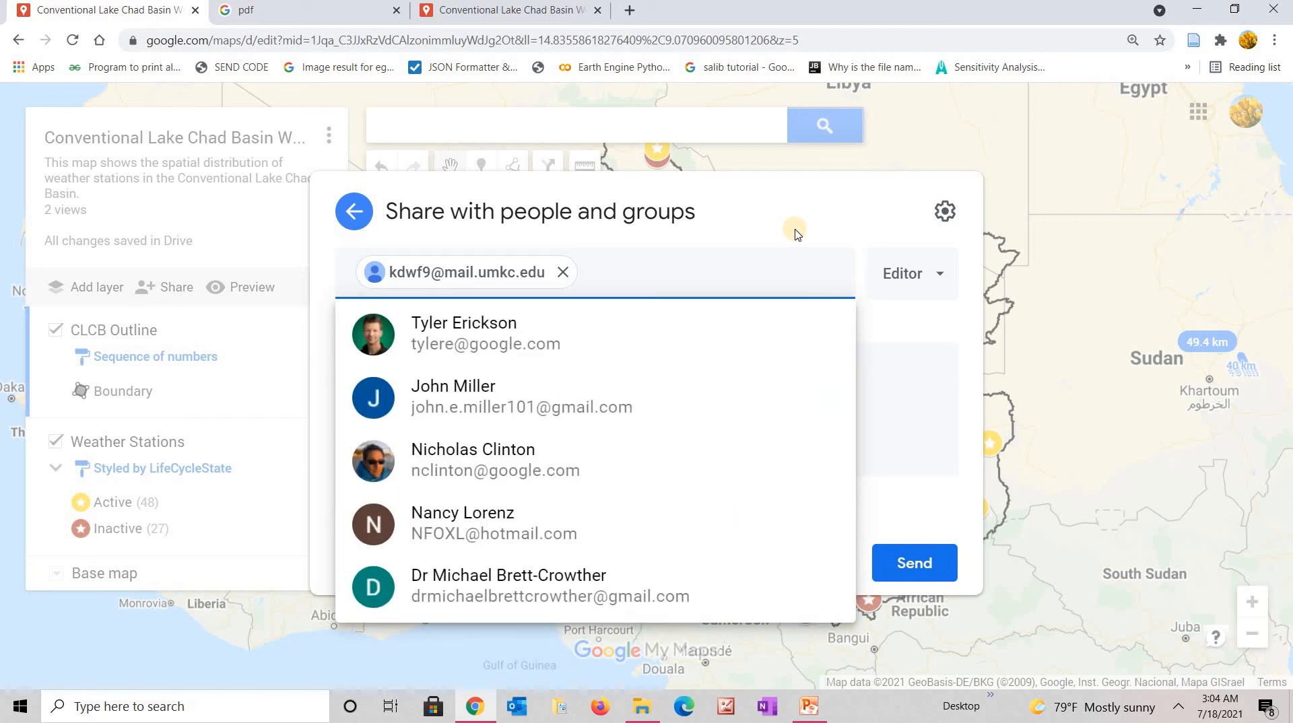
pyautogui.click(902, 567)
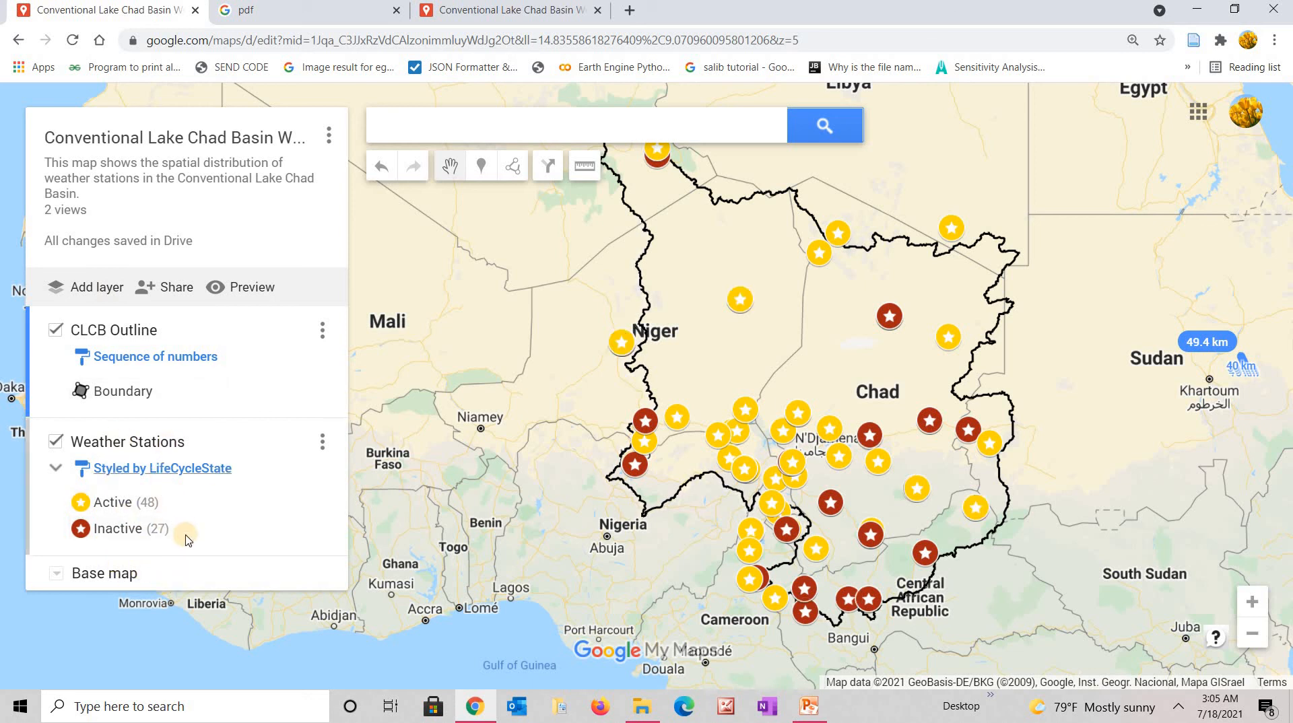
# Review the CLCB Outline layer's Group places by options and close them, keeping Sequence of numbers.
pyautogui.moveTo(187, 539)
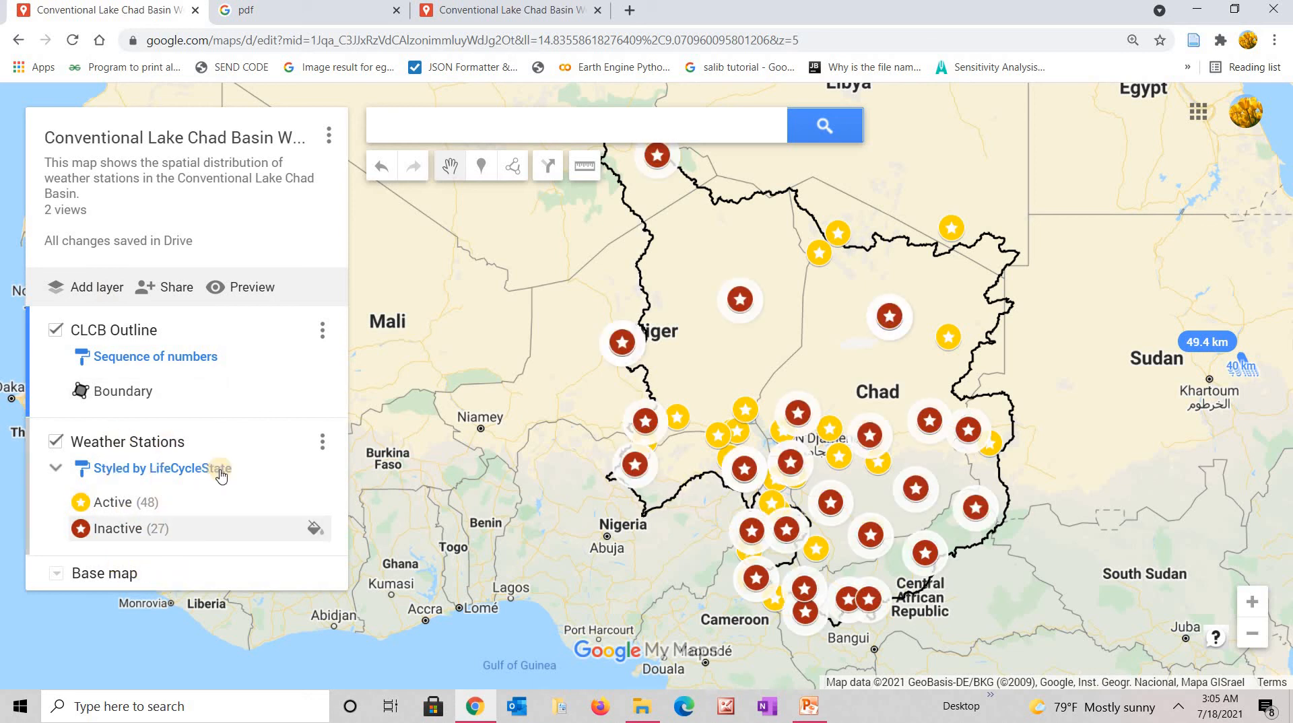
pyautogui.click(197, 358)
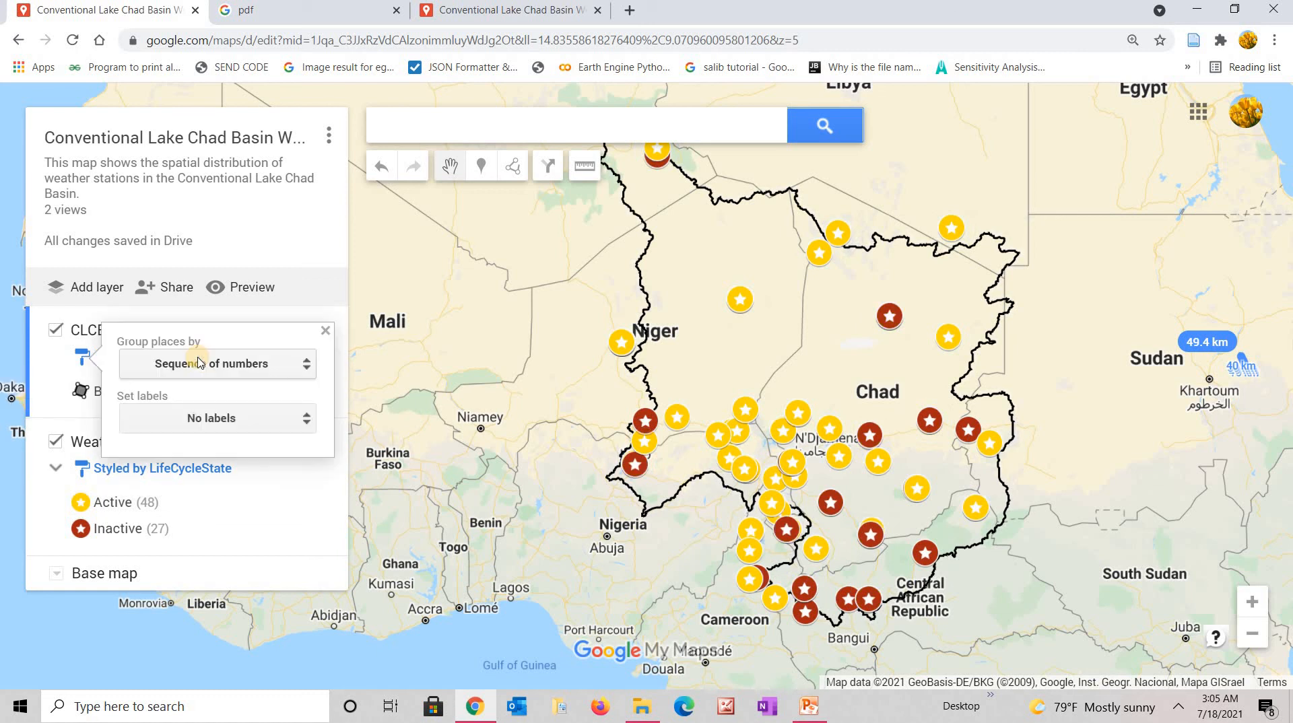
pyautogui.click(310, 368)
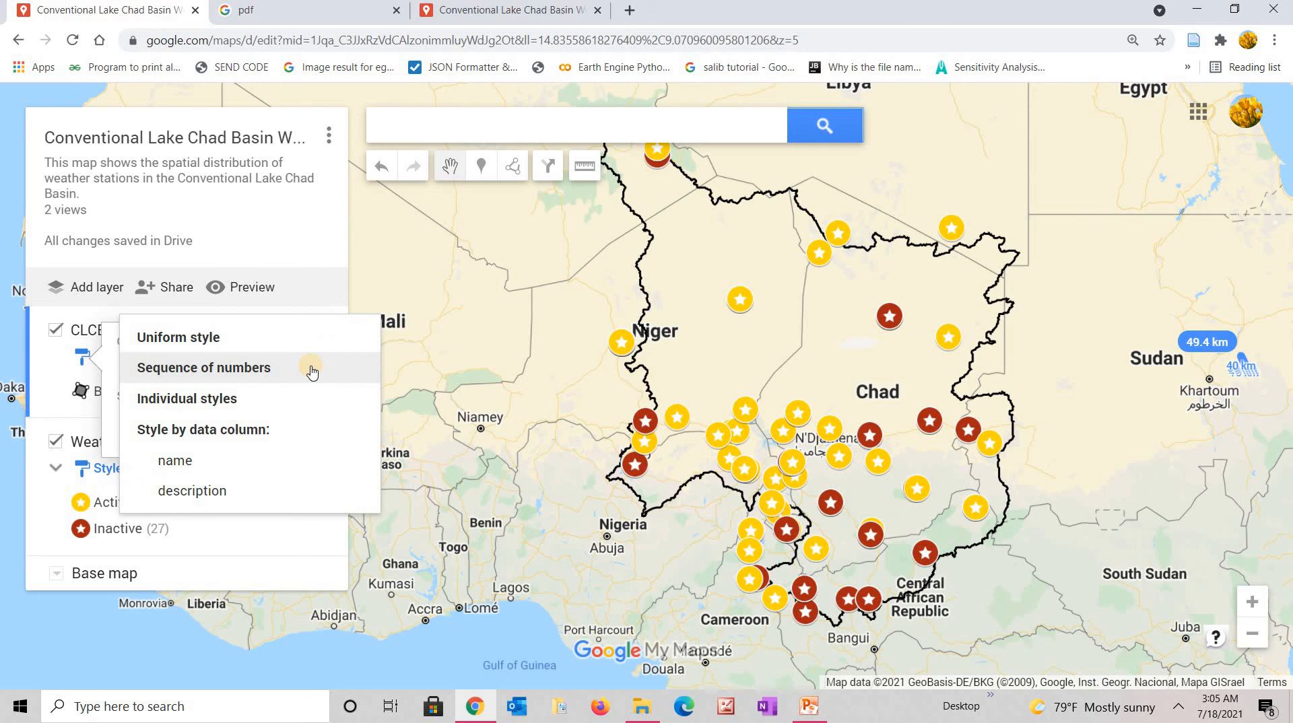
pyautogui.click(352, 308)
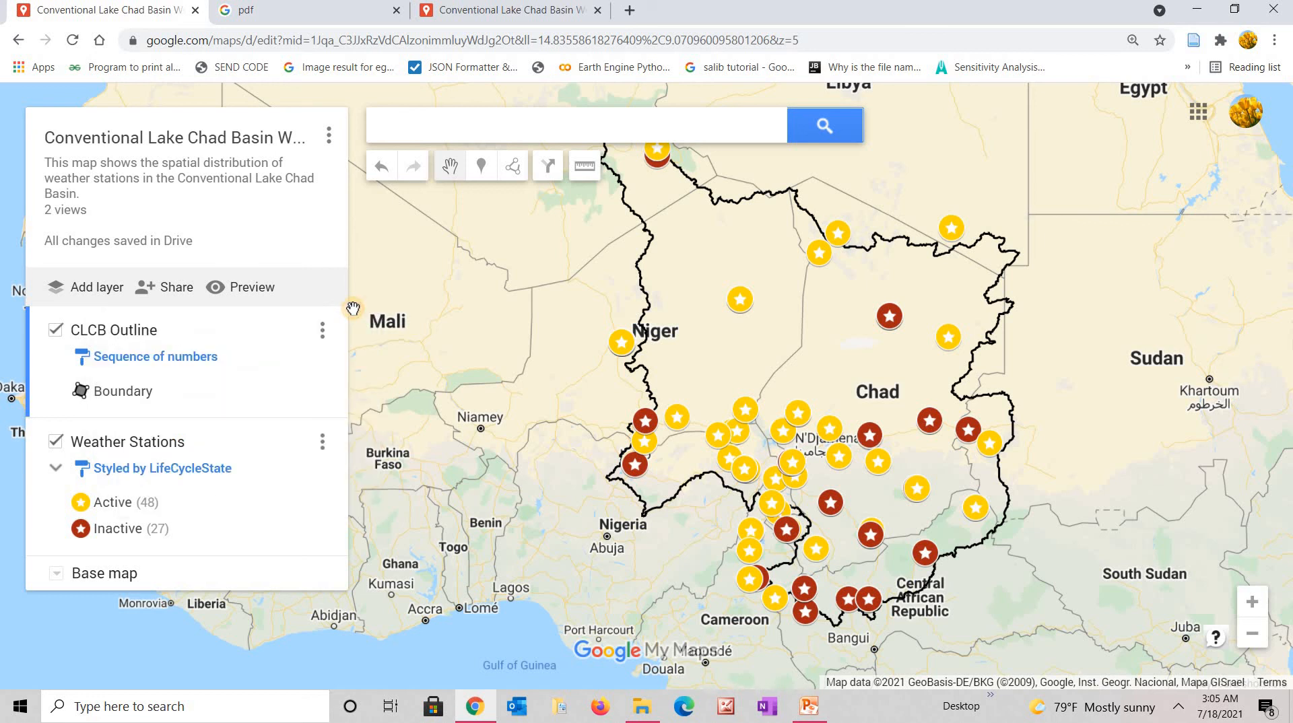